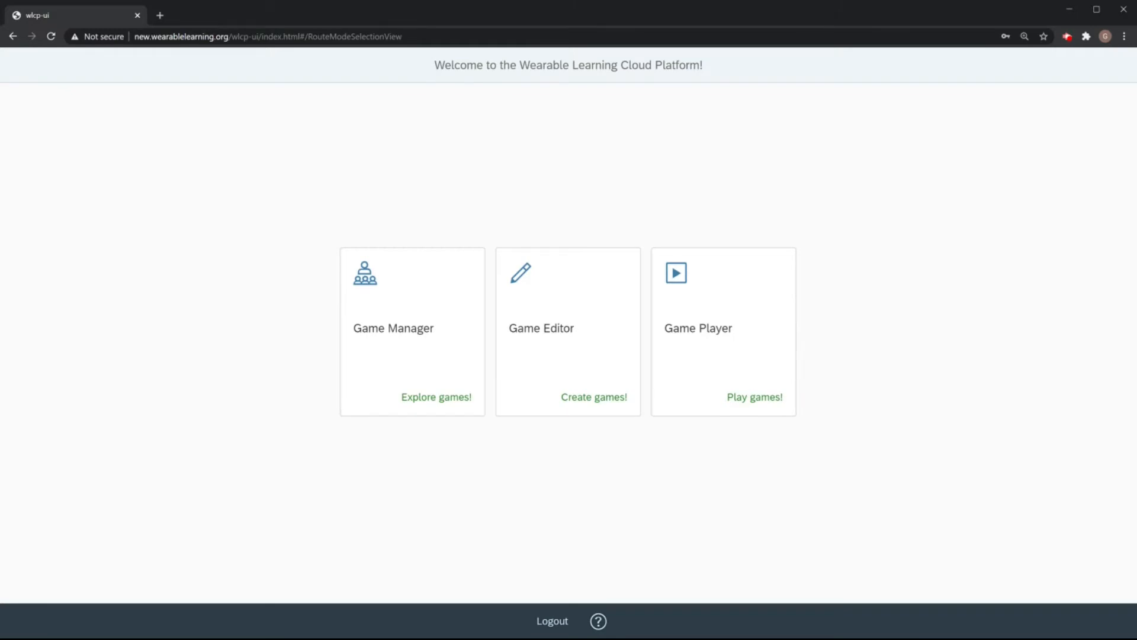
Step: Open the Game Editor, dismiss the quick start help and load the existing game DemoGameDebug
{"action": "left_click", "coordinate": [557, 353]}
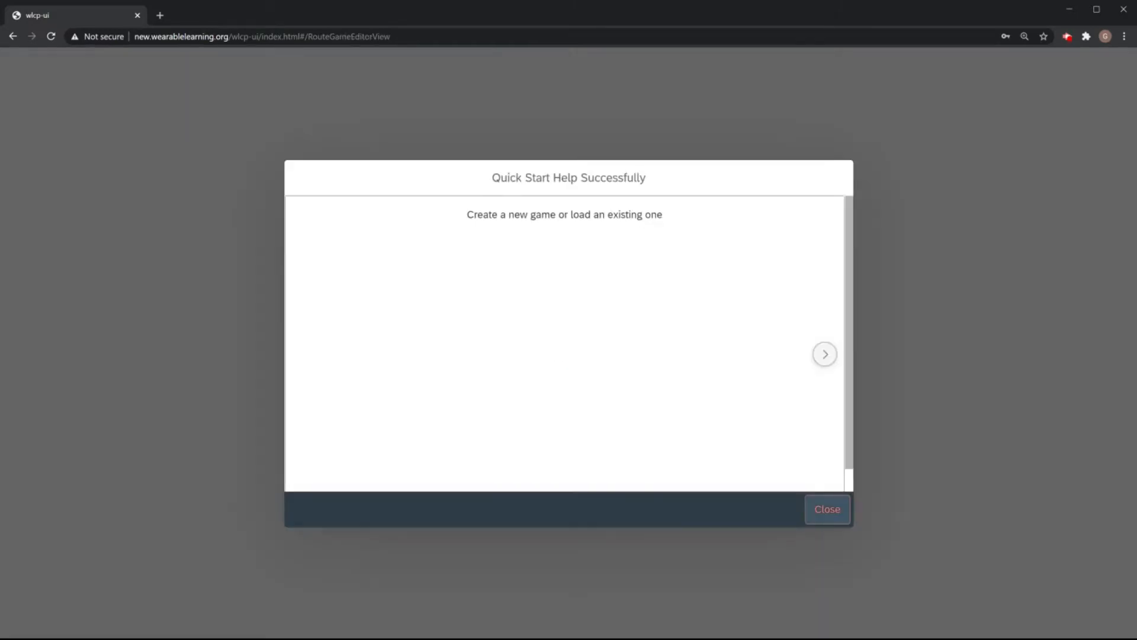
{"action": "left_click", "coordinate": [837, 512]}
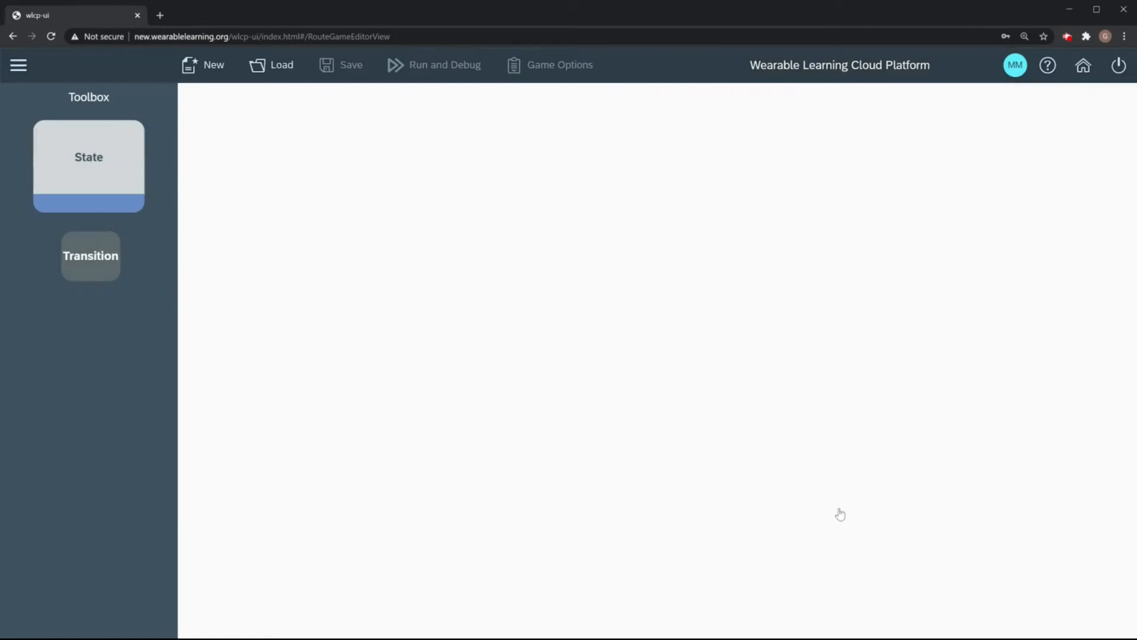
{"action": "left_click", "coordinate": [272, 65]}
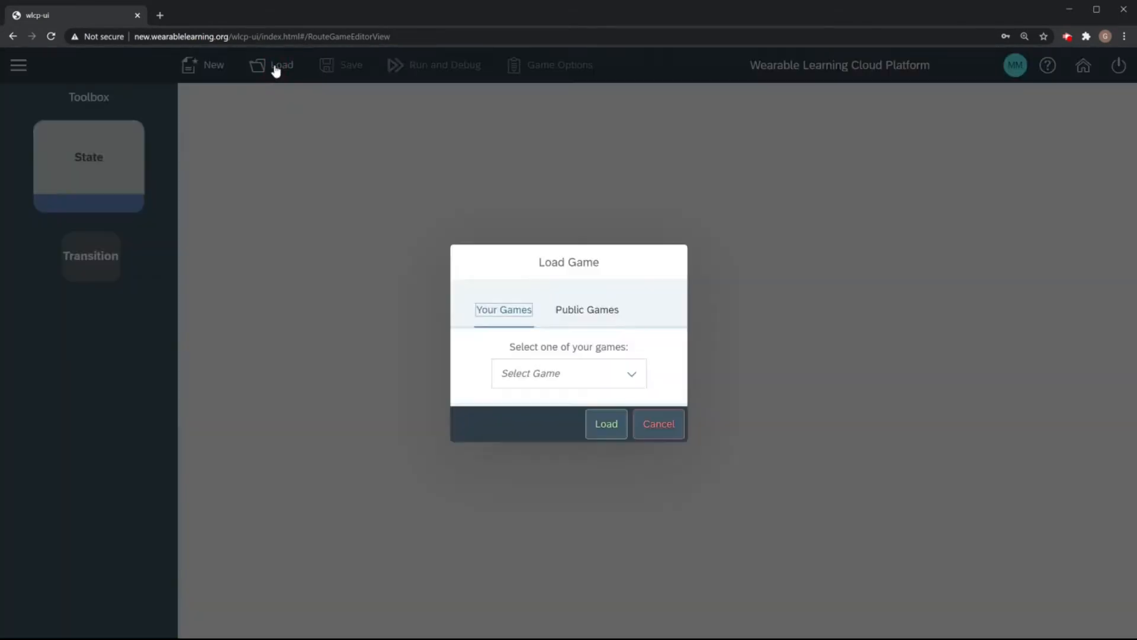
{"action": "left_click", "coordinate": [631, 373]}
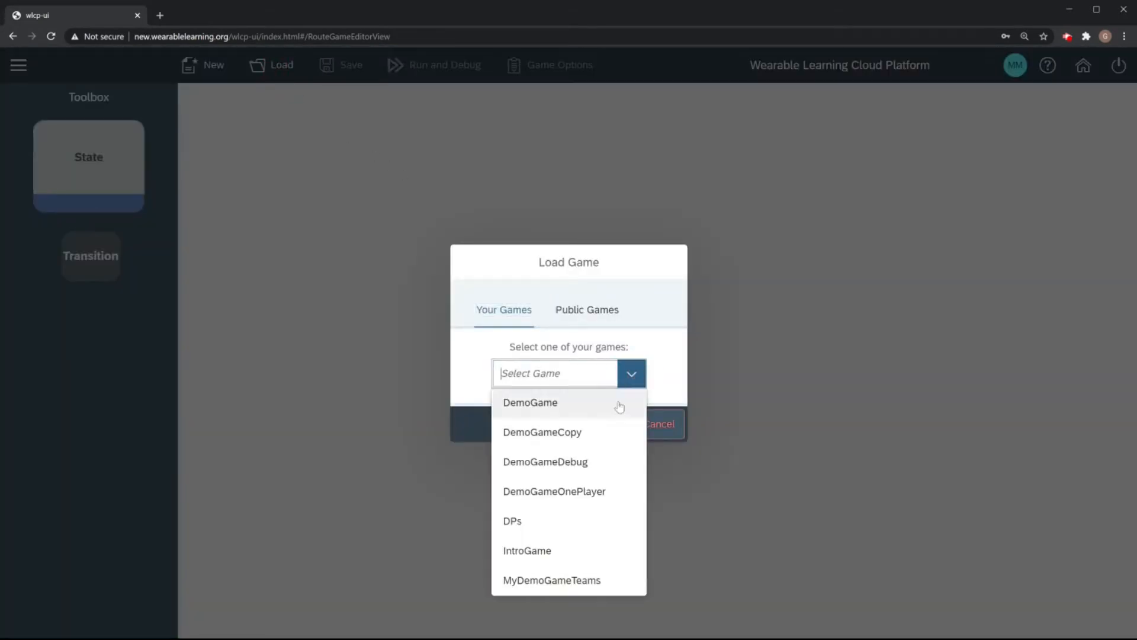
{"action": "left_click", "coordinate": [594, 462]}
{"action": "left_click", "coordinate": [603, 430]}
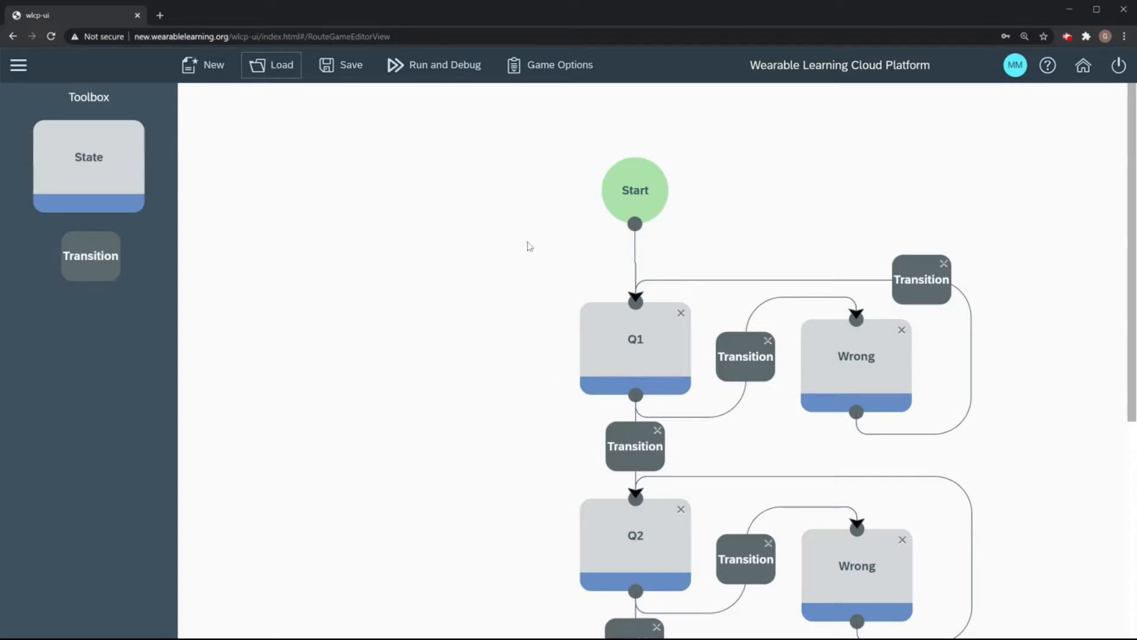
Step: Copy the loaded game under the new name MyGameDebug
{"action": "left_click", "coordinate": [531, 68]}
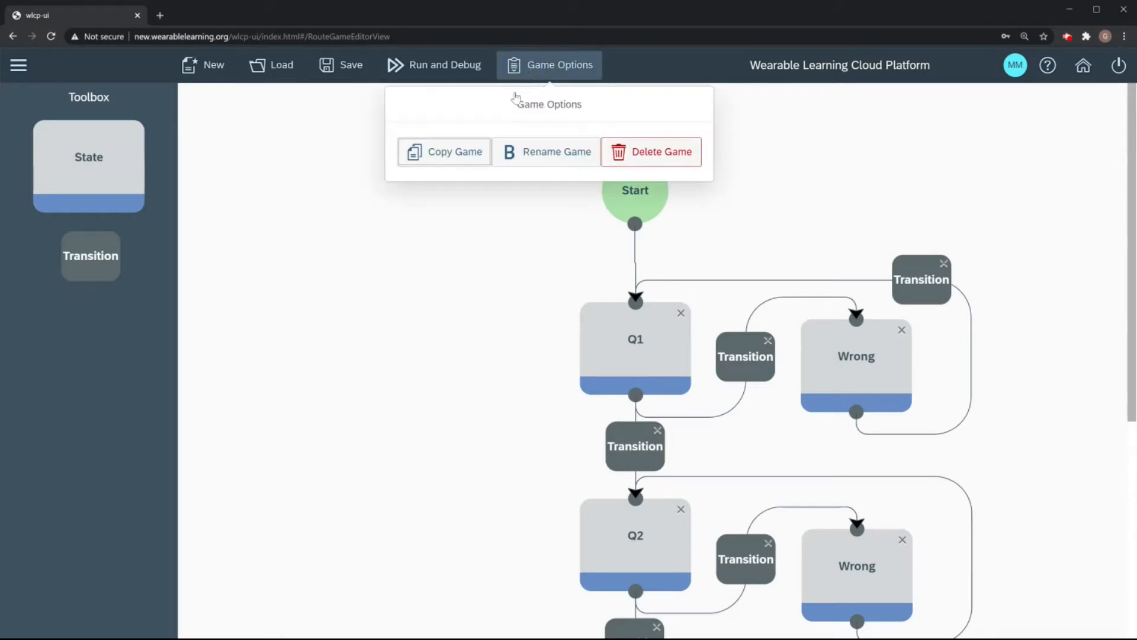
{"action": "left_click", "coordinate": [465, 159]}
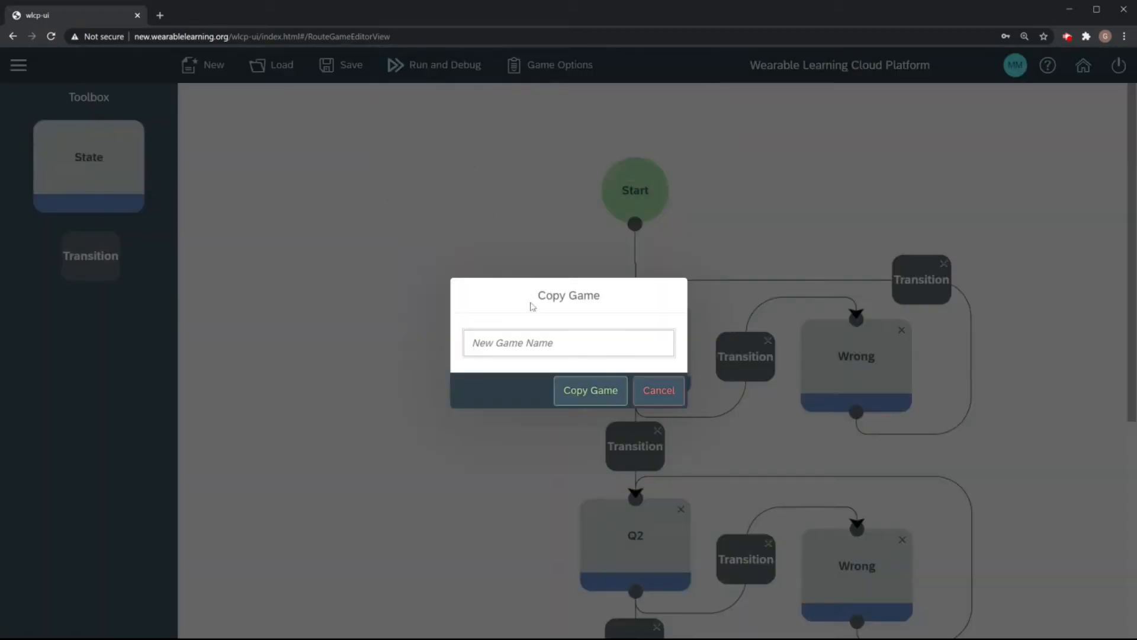
{"action": "type", "text": "MyGameDebug"}
{"action": "left_click", "coordinate": [577, 390]}
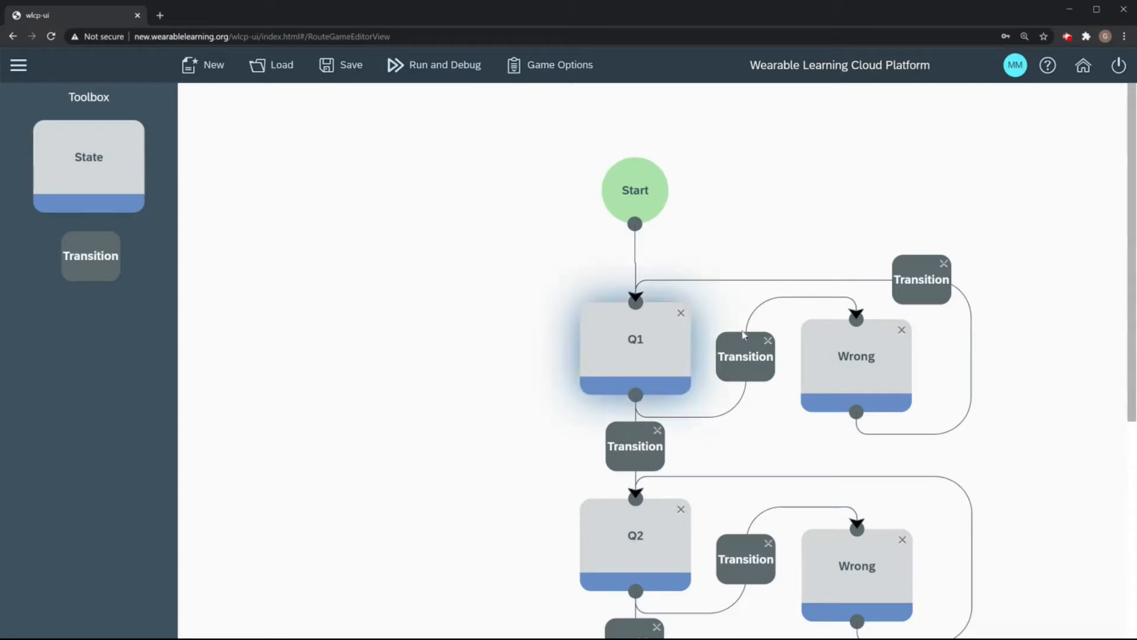
Step: Run and debug the copied game, joining the virtual device as Team 2 Player 1
{"action": "left_click_drag", "start_coordinate": [1133, 252], "coordinate": [1132, 479]}
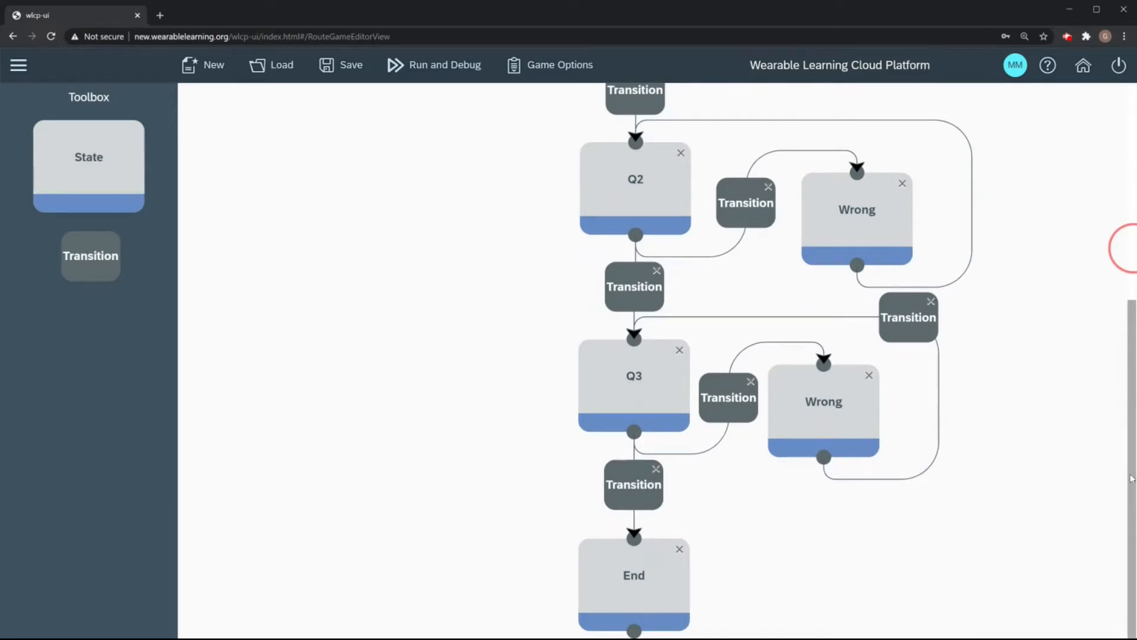
{"action": "scroll", "coordinate": [1111, 385], "scroll_direction": "up", "scroll_amount": 6}
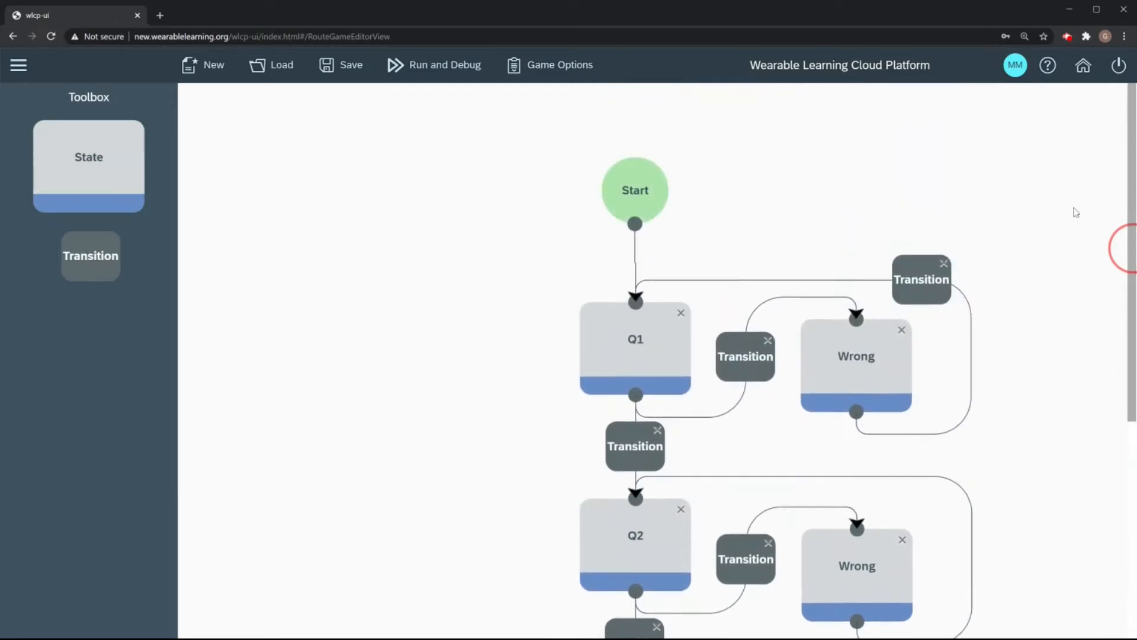
{"action": "left_click", "coordinate": [1075, 197]}
{"action": "left_click", "coordinate": [431, 70]}
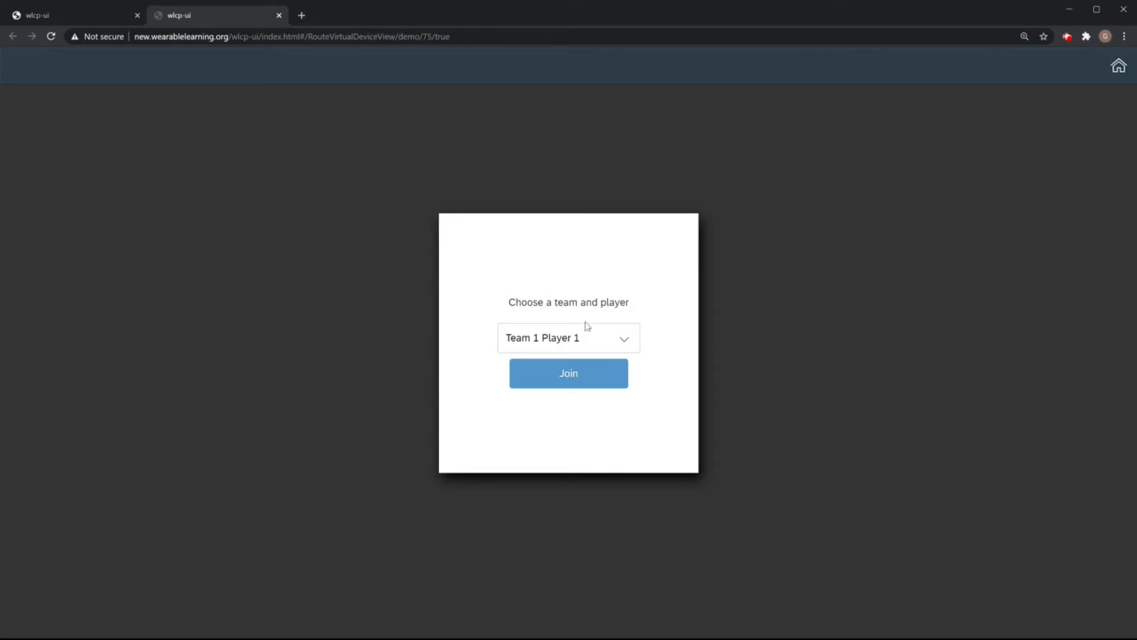
{"action": "left_click", "coordinate": [611, 345]}
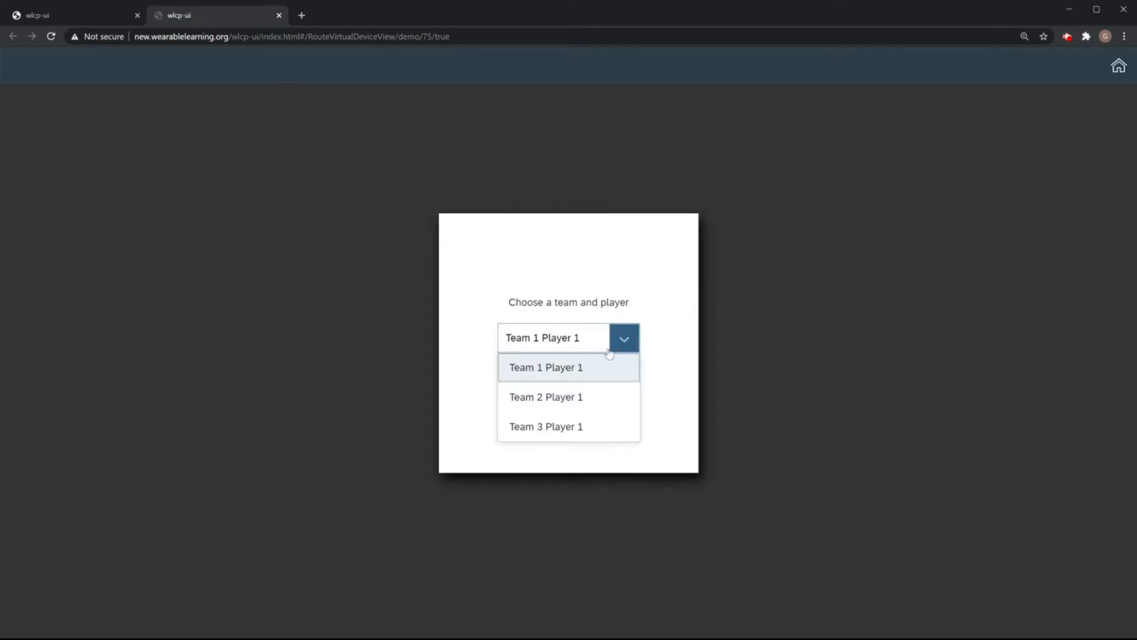
{"action": "left_click", "coordinate": [585, 396]}
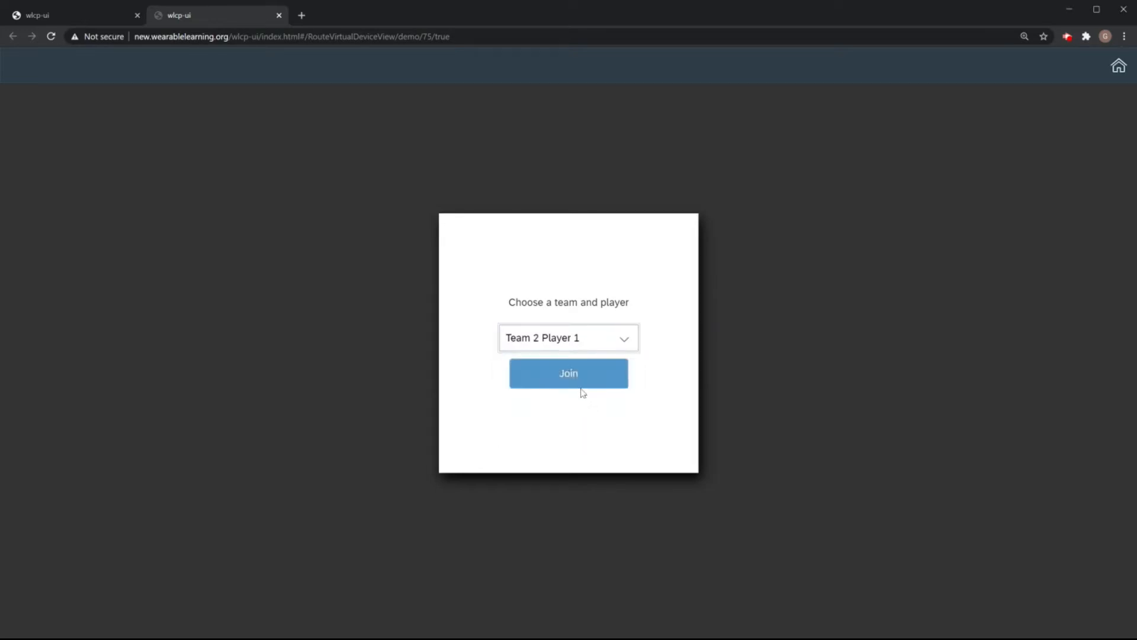
{"action": "left_click", "coordinate": [582, 382]}
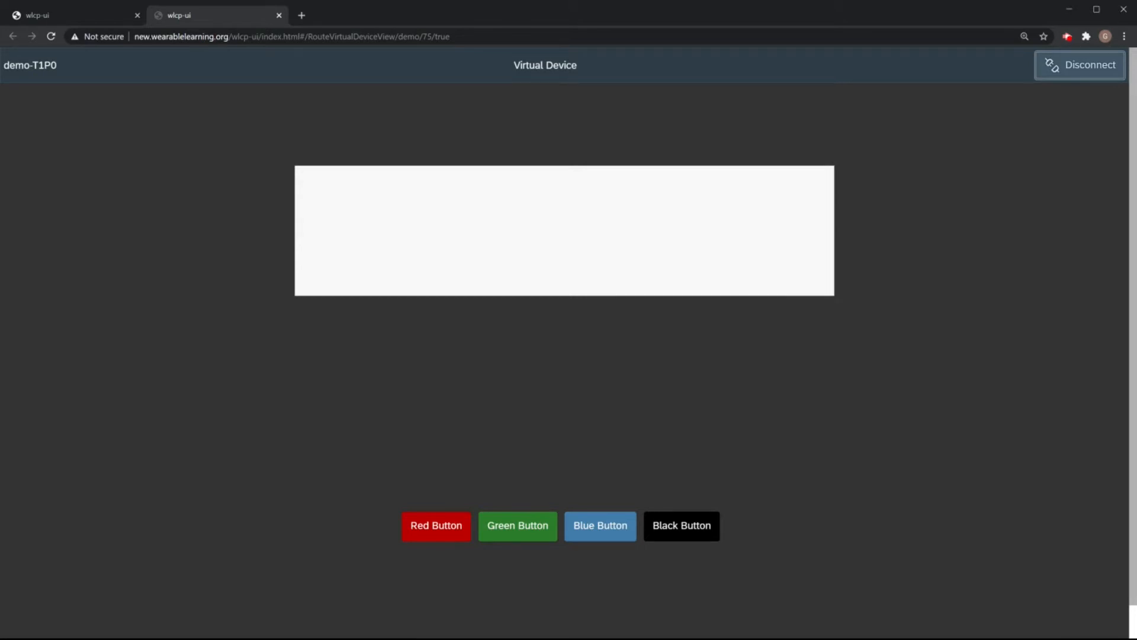
Step: In the editor's Q1 state, paste the liquid-to-gas question with its four colour-coded answers as Team 2's display text, accepting the revalidation
{"action": "left_click", "coordinate": [93, 17]}
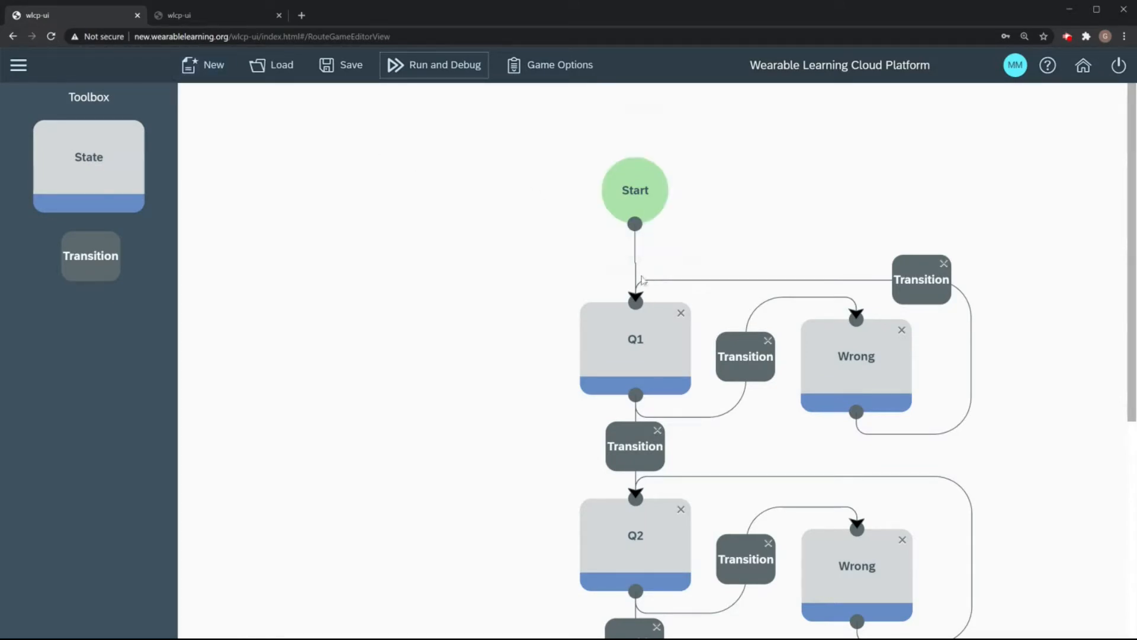
{"action": "double_click", "coordinate": [641, 346]}
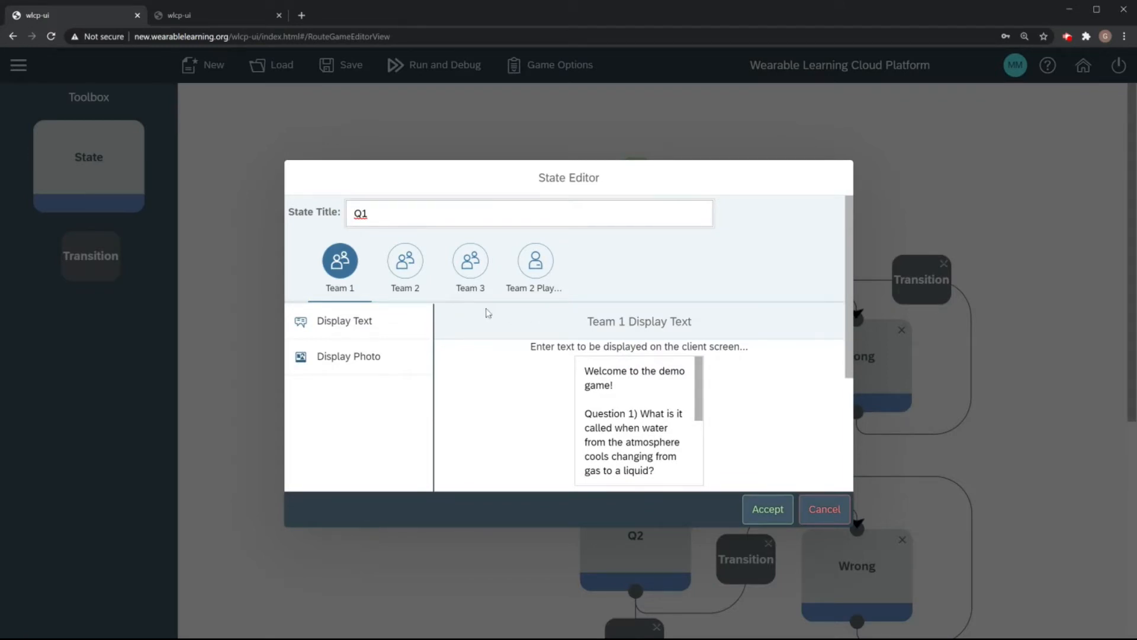
{"action": "left_click", "coordinate": [409, 267]}
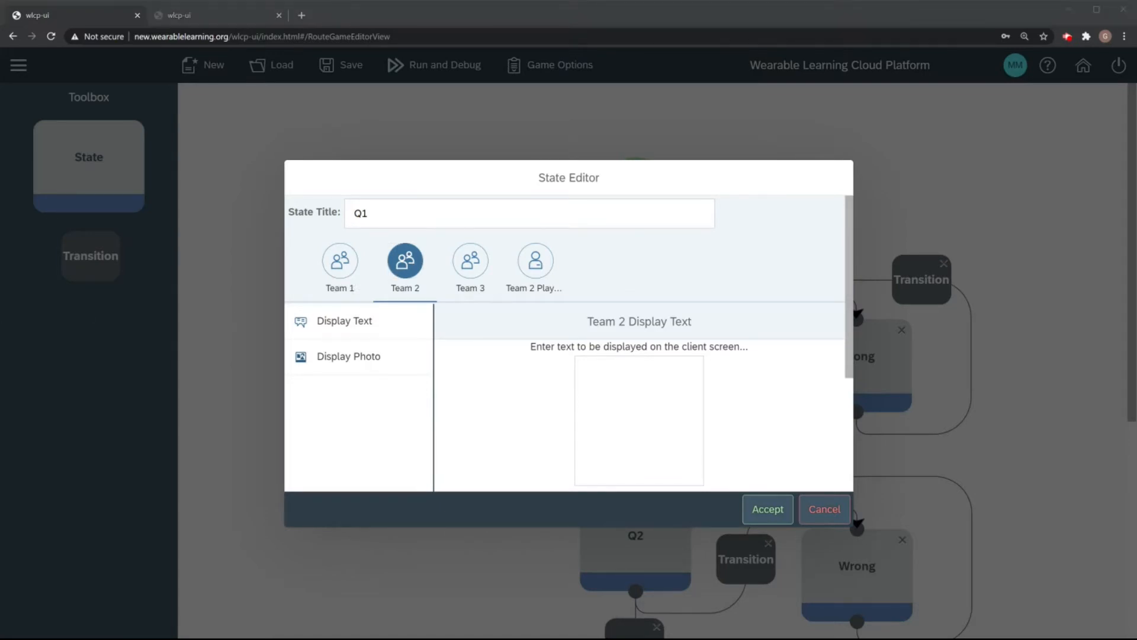
{"action": "left_click", "coordinate": [643, 382]}
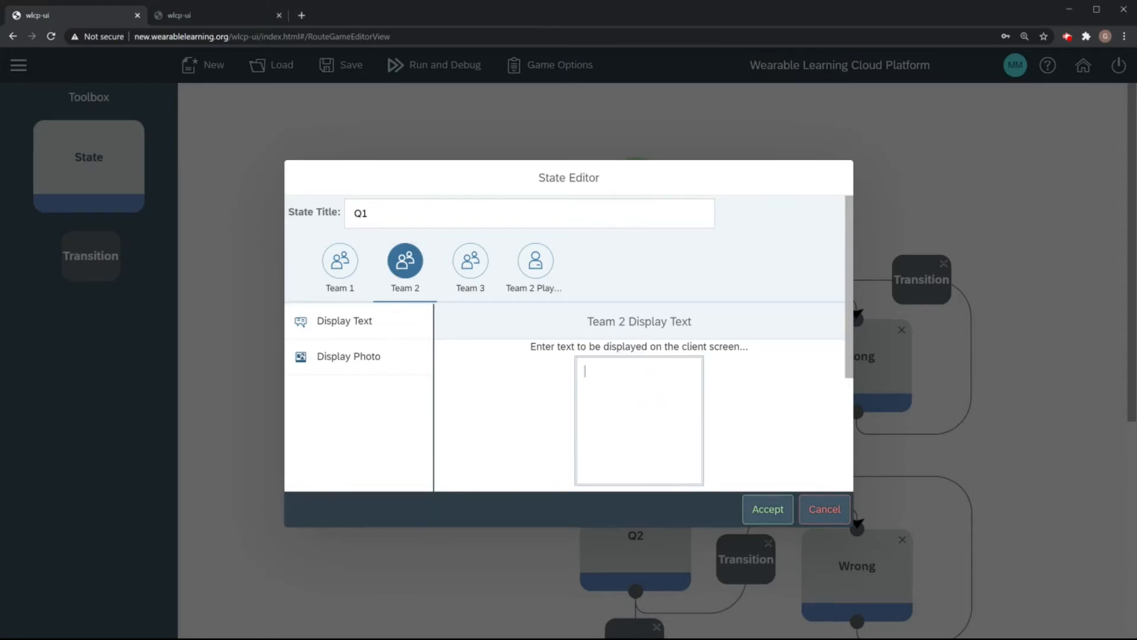
{"action": "key", "text": "ctrl+v"}
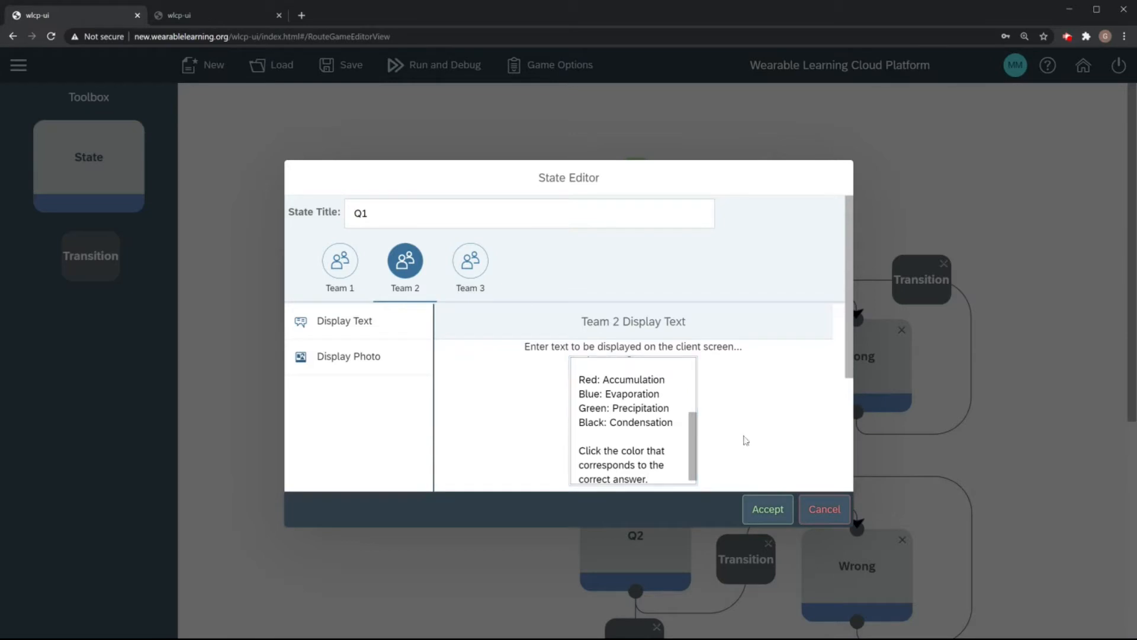
{"action": "left_click", "coordinate": [765, 510]}
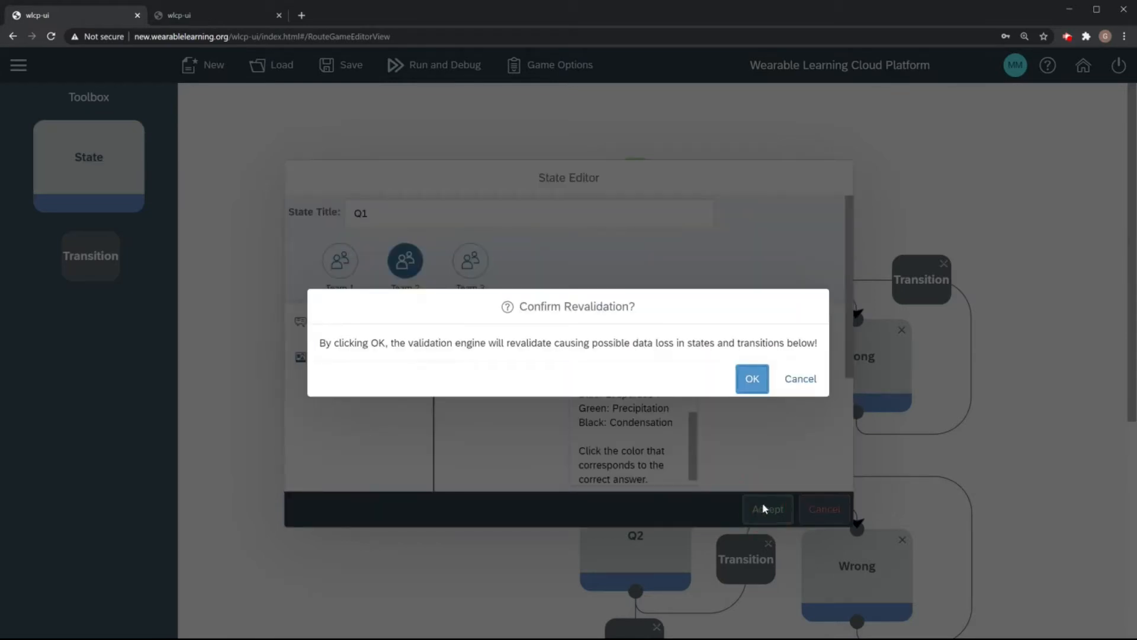
{"action": "left_click", "coordinate": [751, 379]}
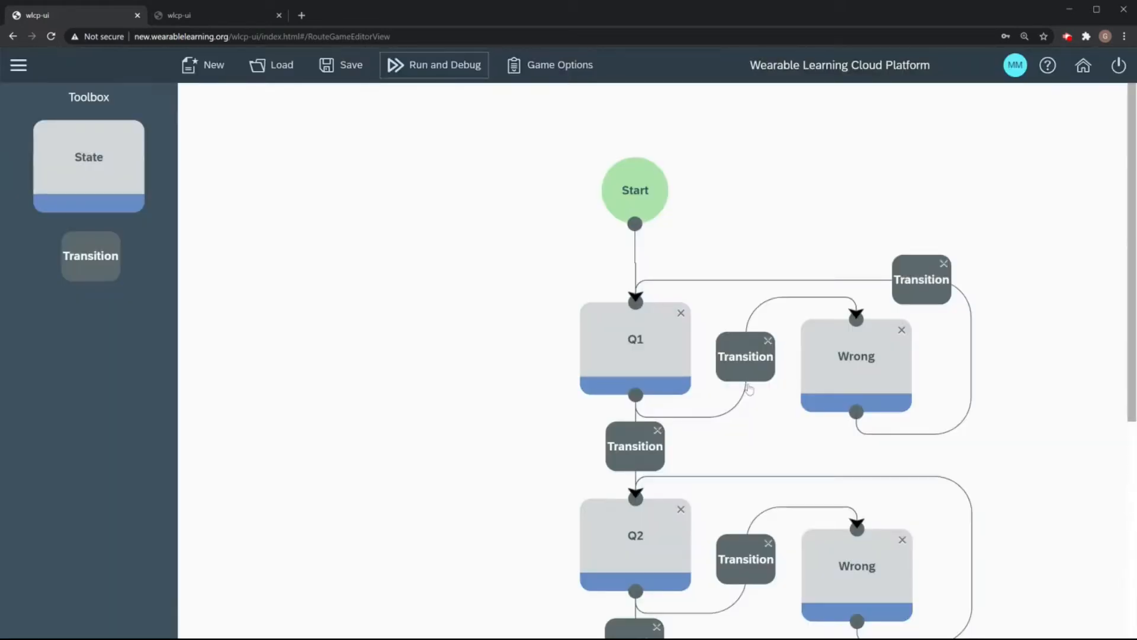
Step: Close the old virtual device session and save the edited game
{"action": "left_click", "coordinate": [283, 19]}
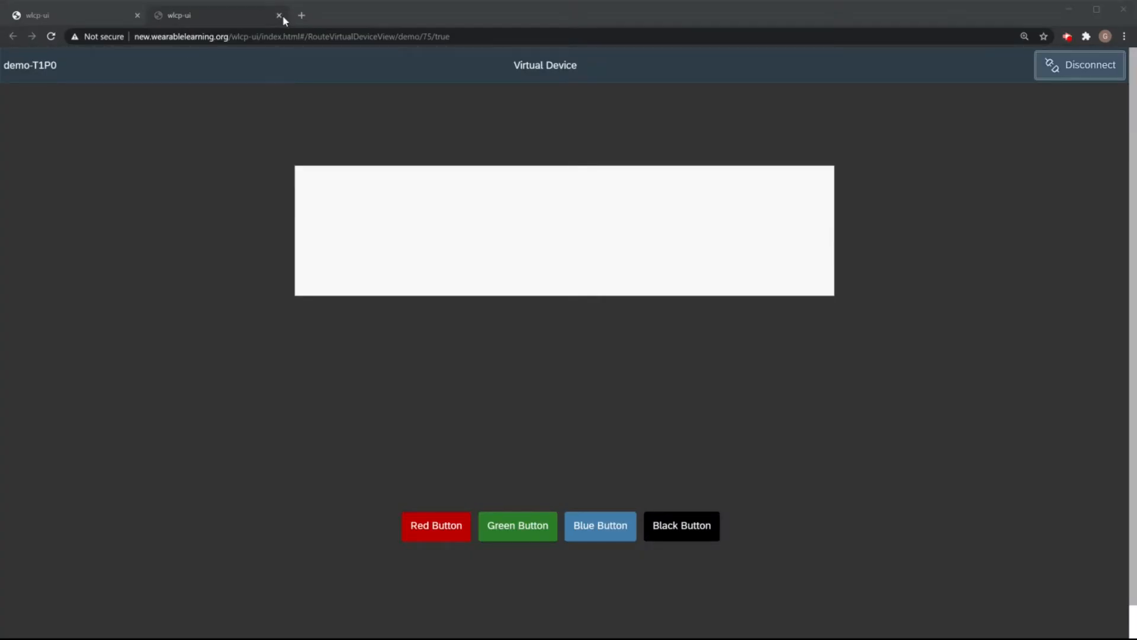
{"action": "left_click", "coordinate": [282, 15]}
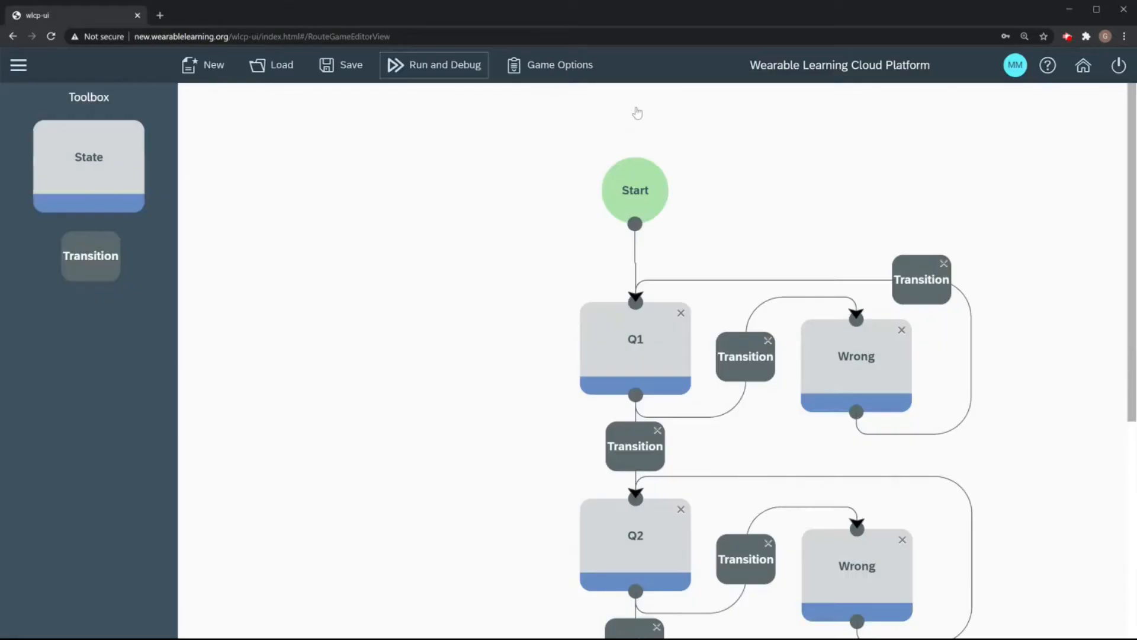
{"action": "left_click", "coordinate": [351, 68]}
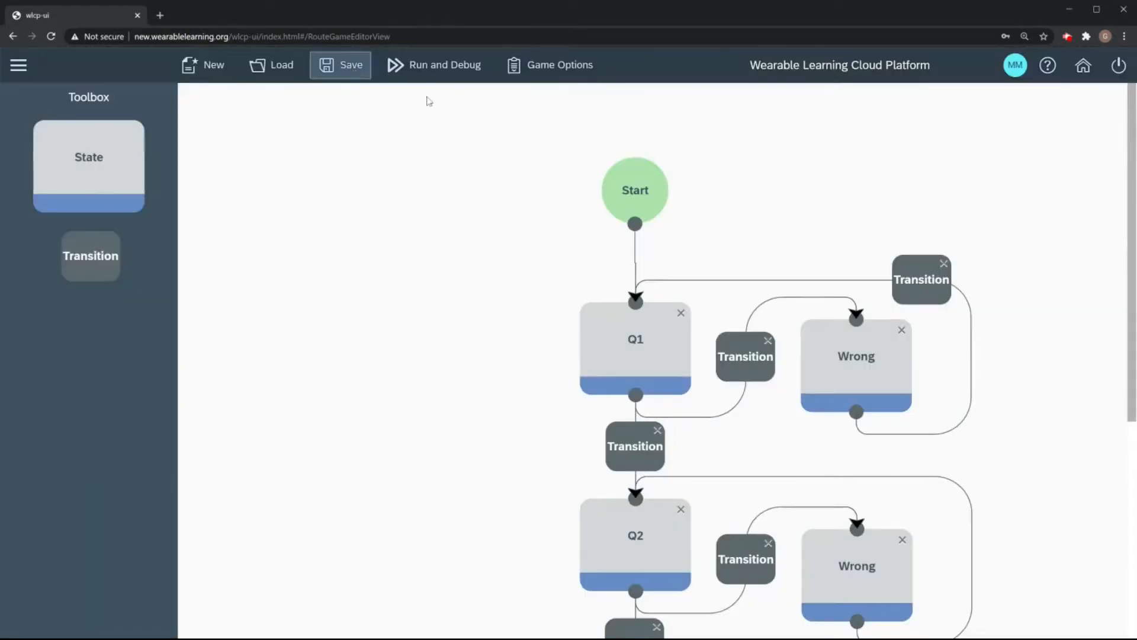
Step: Debug the saved game in a new instance, joining as Team 2 Player 1
{"action": "left_click", "coordinate": [465, 70]}
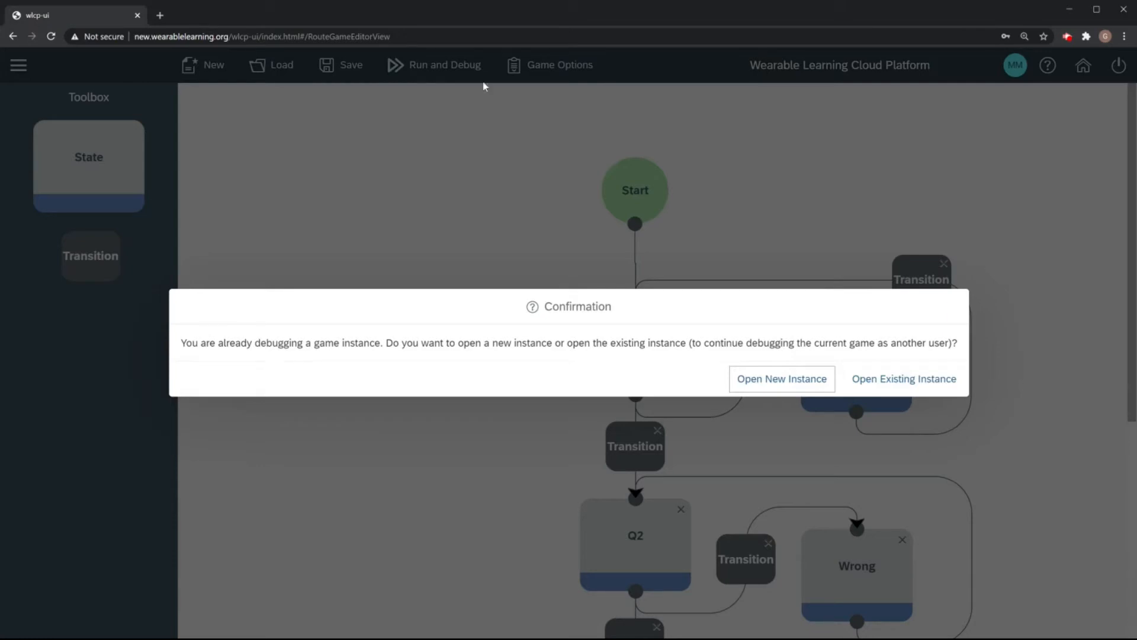
{"action": "left_click", "coordinate": [772, 378]}
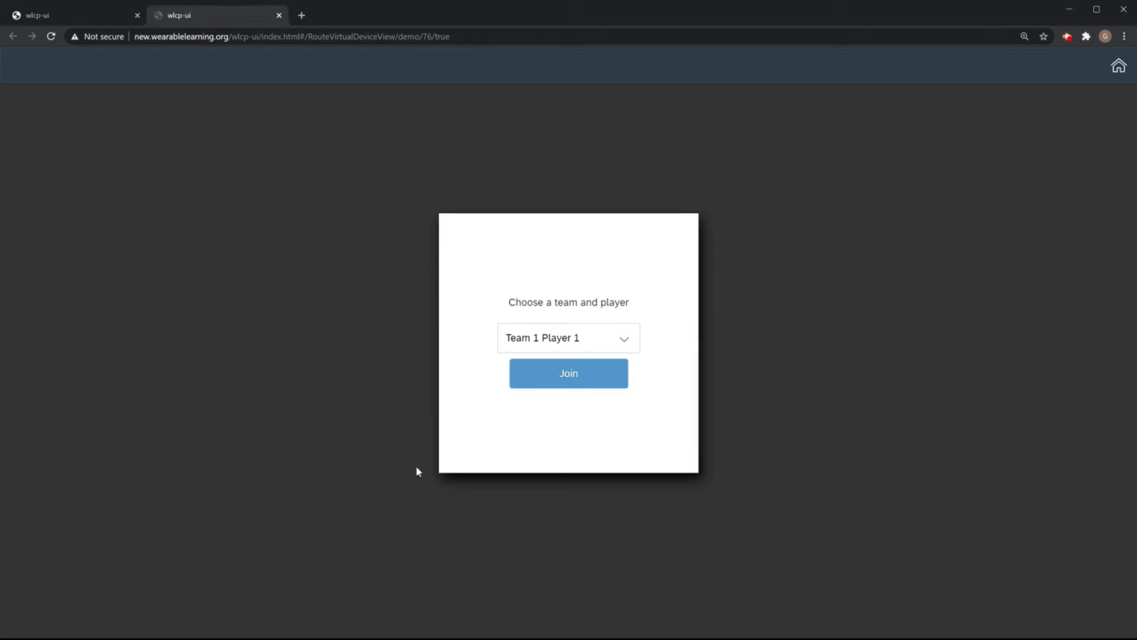
{"action": "left_click", "coordinate": [610, 337]}
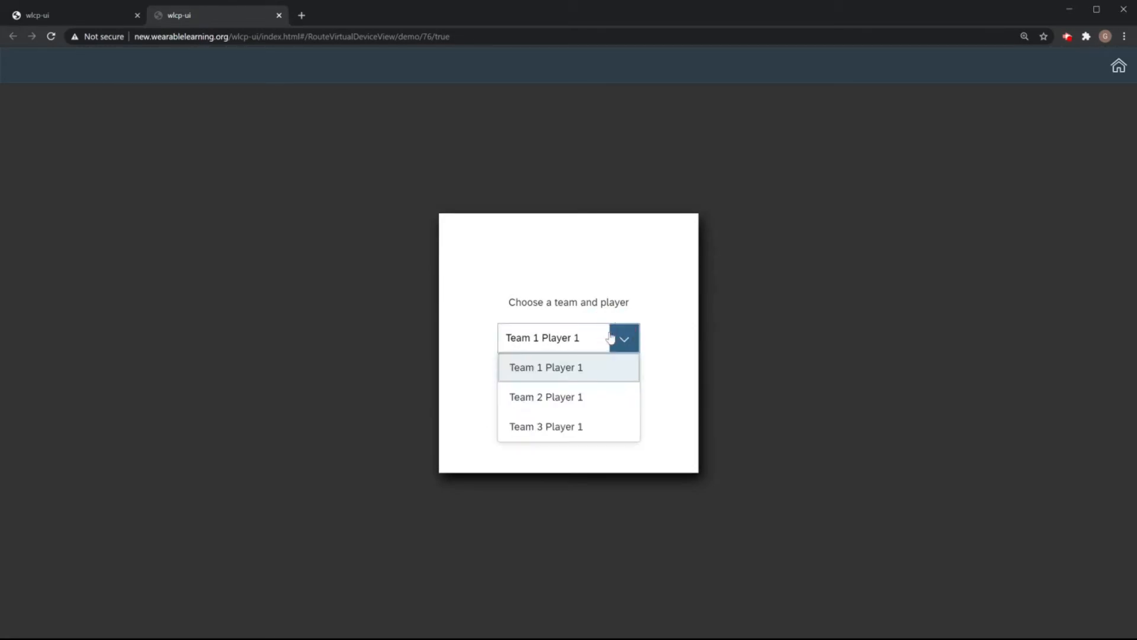
{"action": "left_click", "coordinate": [579, 398]}
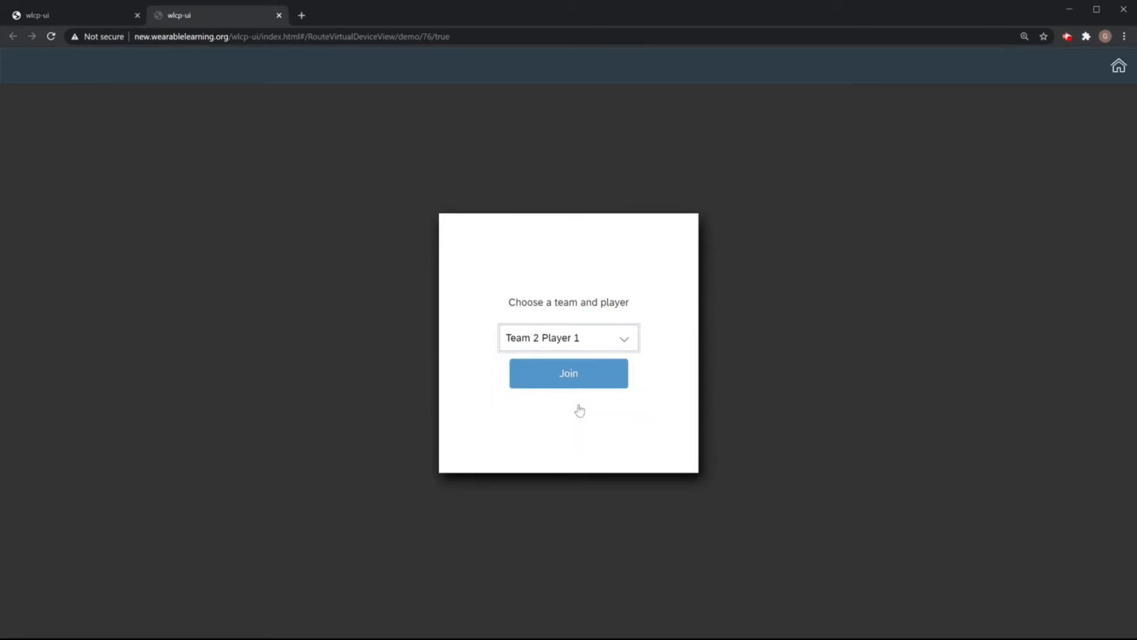
{"action": "left_click", "coordinate": [576, 382]}
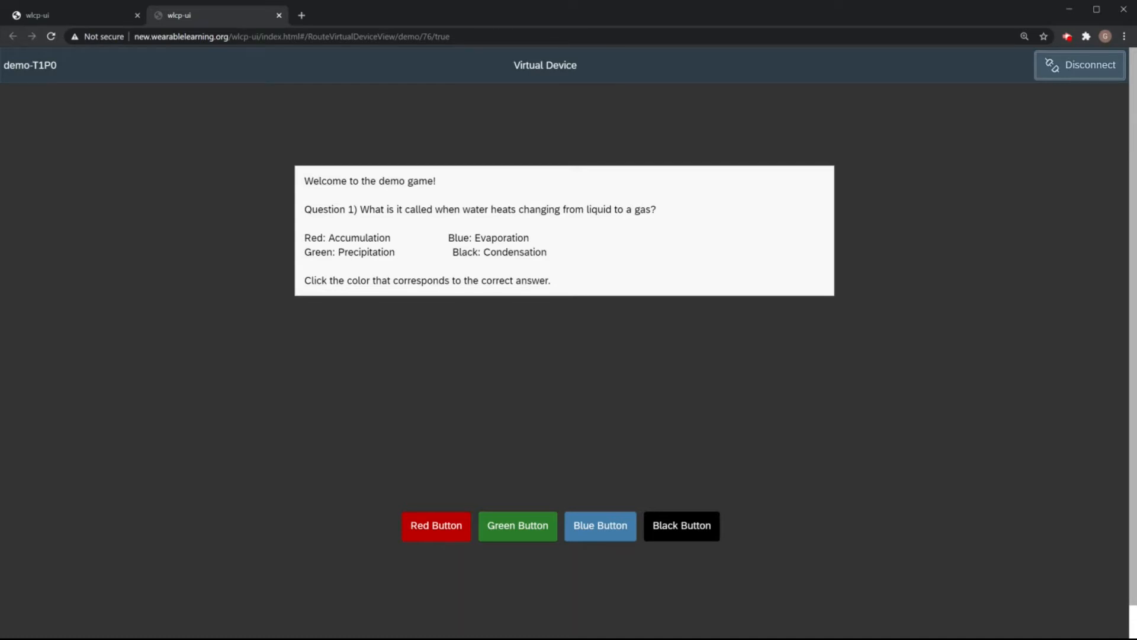
Step: Test the green and blue answers to Question 1 on the virtual device, and close that session
{"action": "left_click", "coordinate": [528, 529]}
{"action": "left_click", "coordinate": [609, 528]}
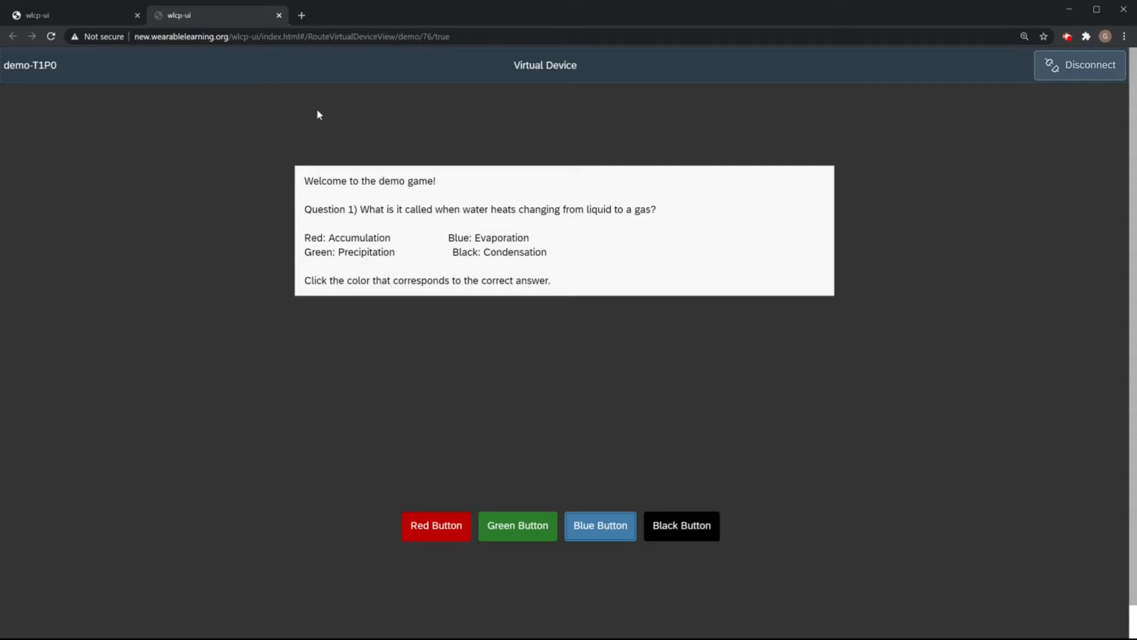
{"action": "left_click", "coordinate": [279, 16]}
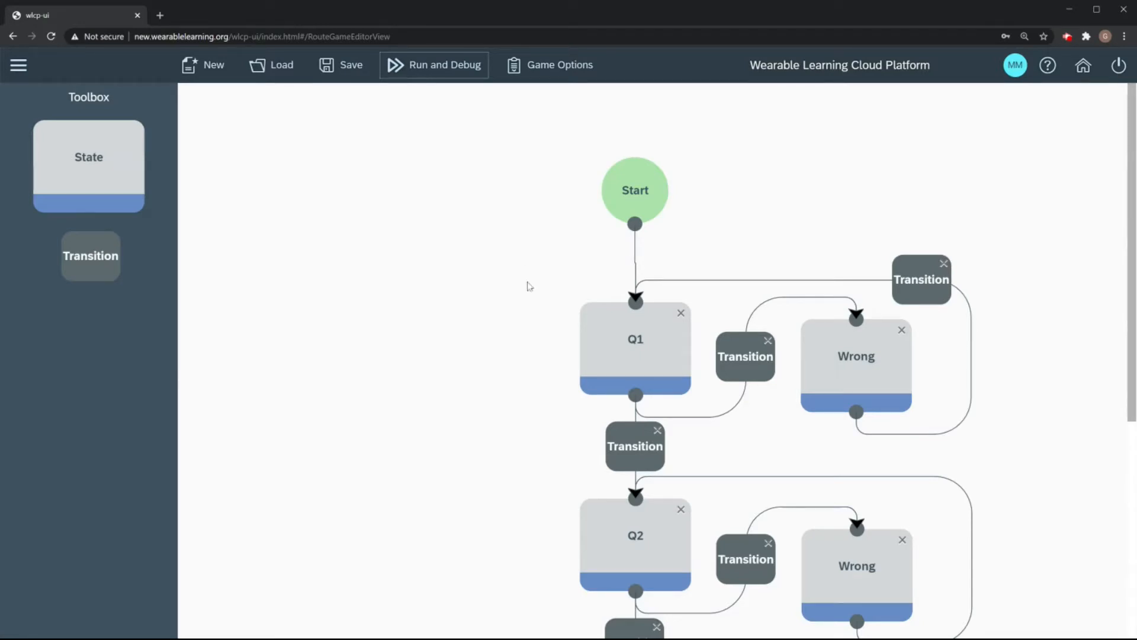
Step: Set Team 2's button-press transition from Q1 to Q2 to Blue, accepting the revalidation
{"action": "left_click", "coordinate": [604, 364]}
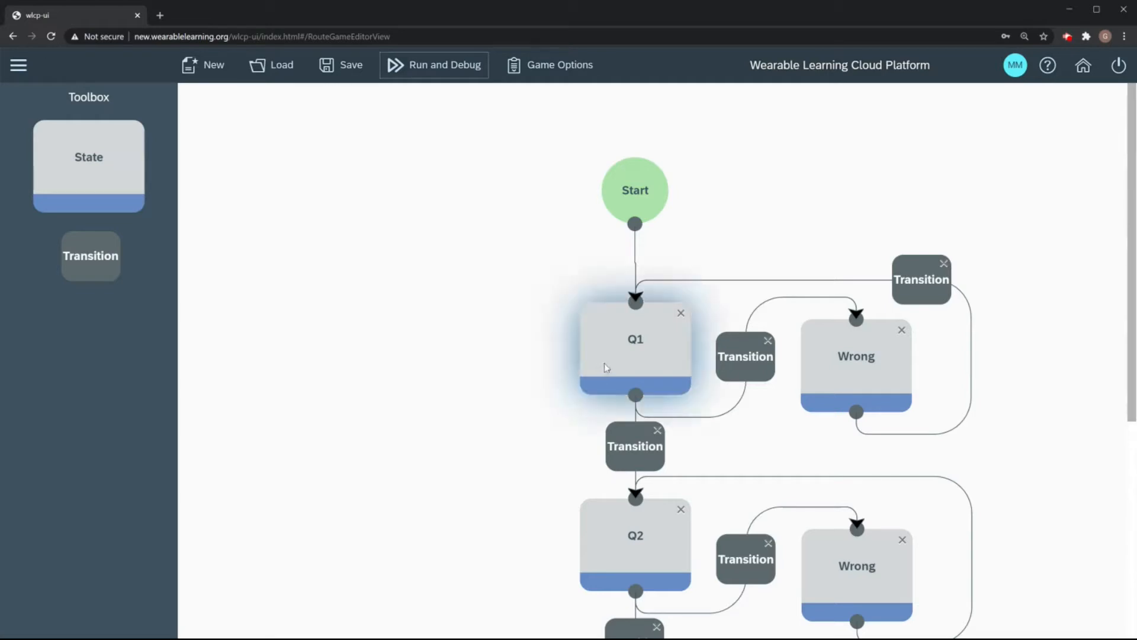
{"action": "double_click", "coordinate": [638, 455]}
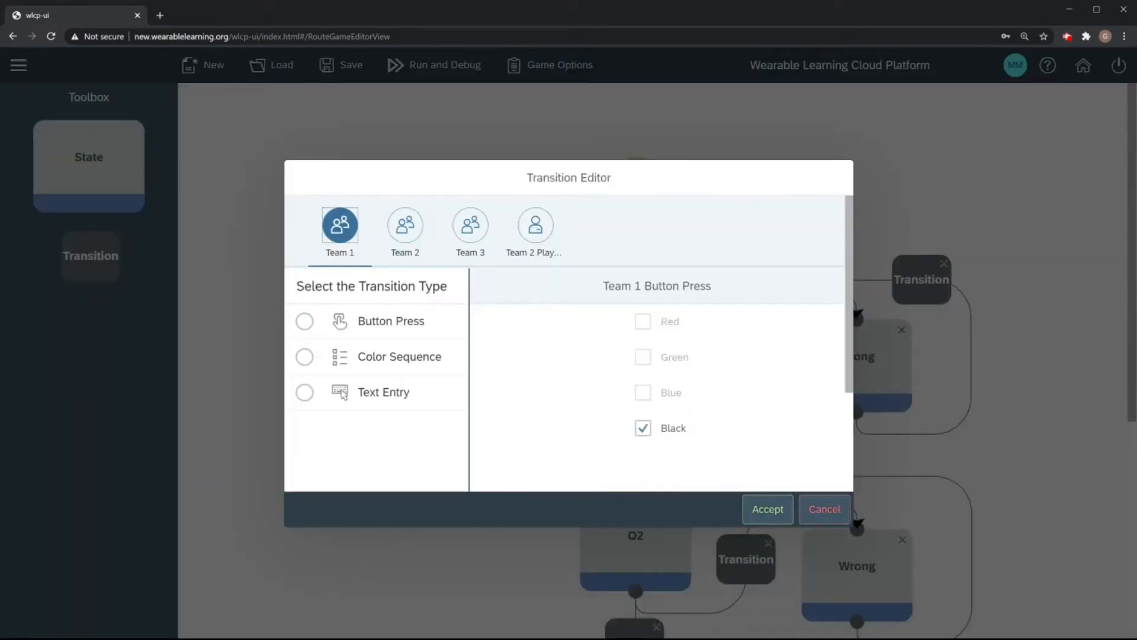
{"action": "left_click", "coordinate": [414, 240]}
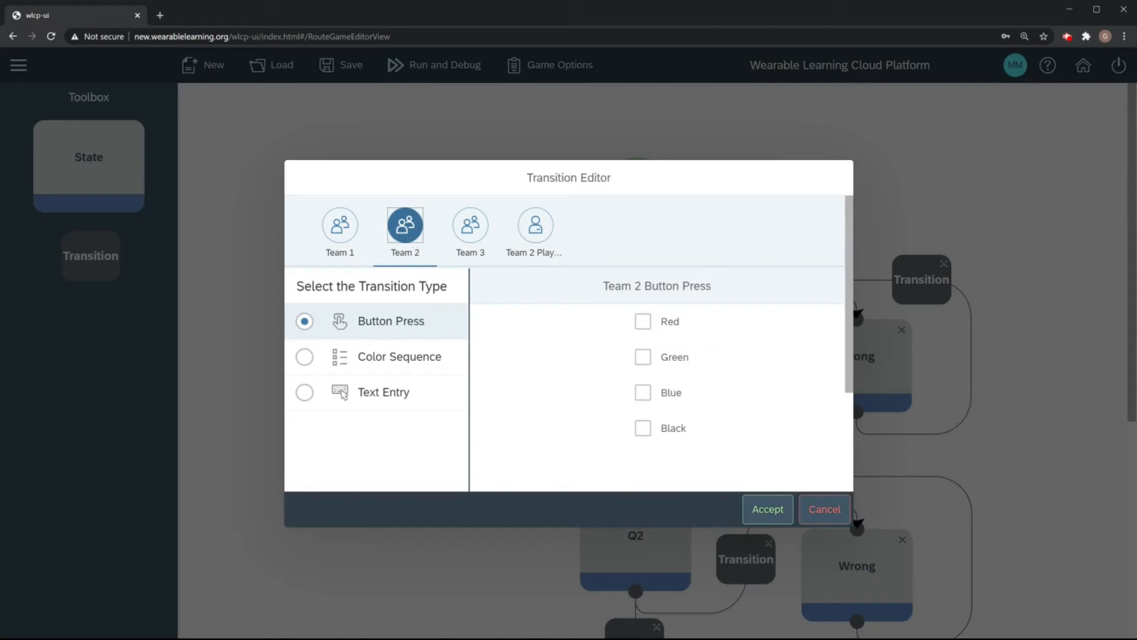
{"action": "left_click", "coordinate": [649, 395]}
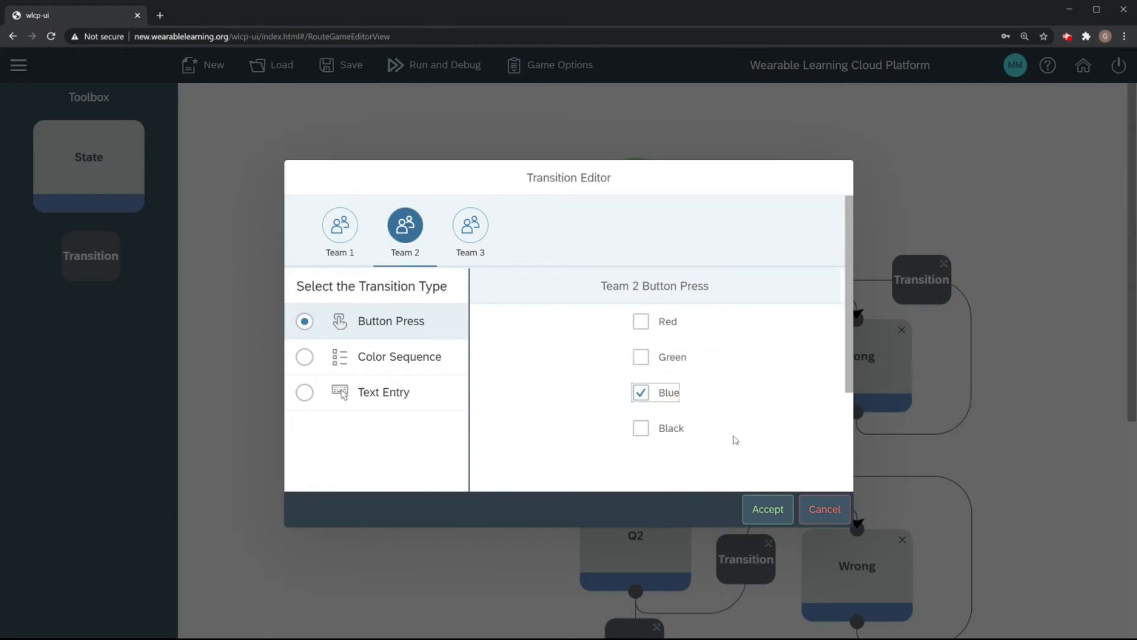
{"action": "left_click", "coordinate": [775, 511]}
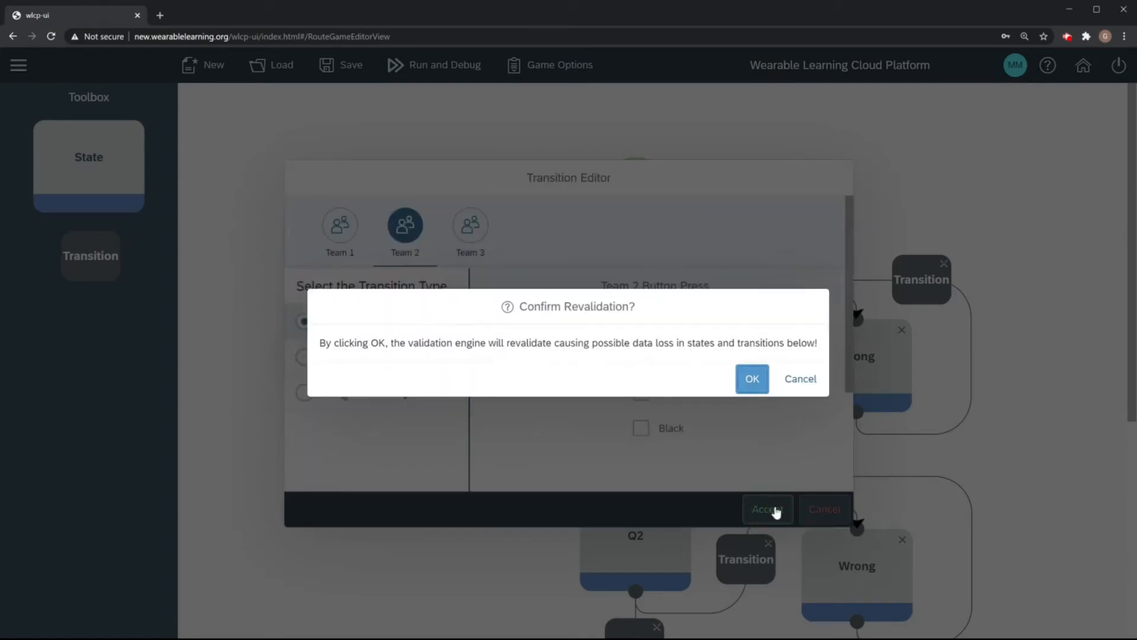
{"action": "left_click", "coordinate": [750, 379]}
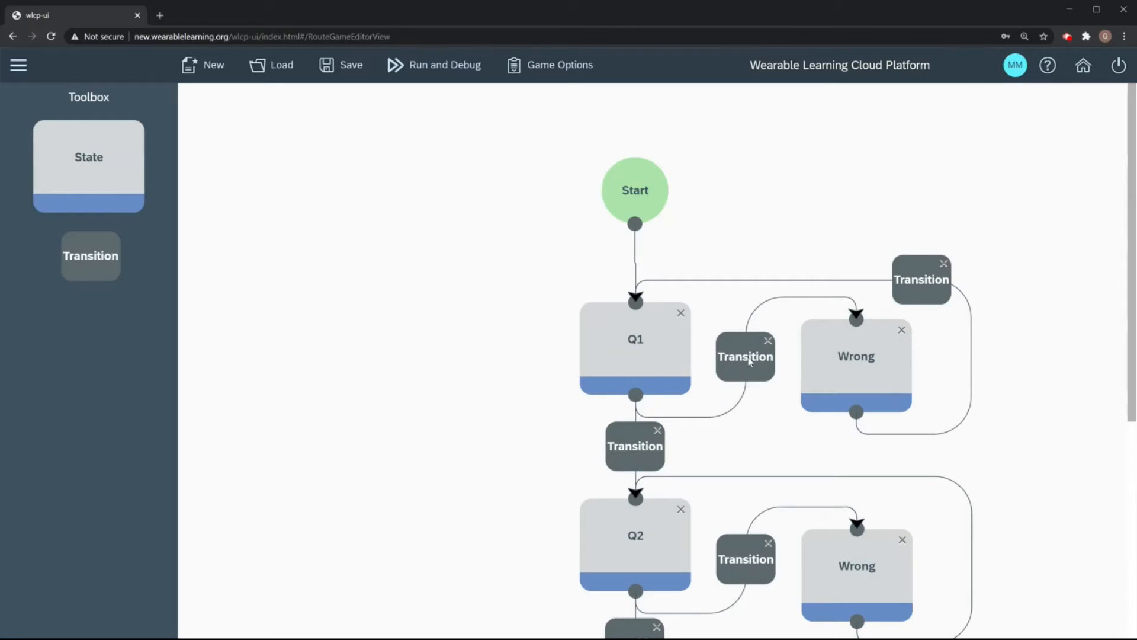
Step: Set Team 2's button-press transition from Q1 to its Wrong state to Red, Green and Black, accepting the revalidation
{"action": "left_click", "coordinate": [748, 356]}
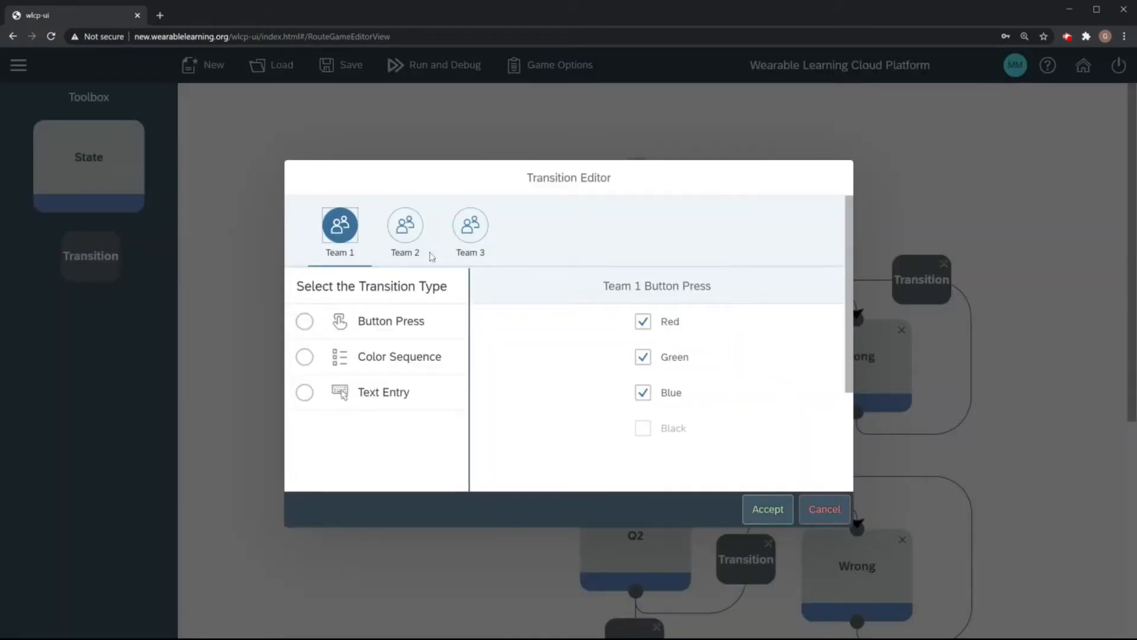
{"action": "left_click", "coordinate": [409, 230]}
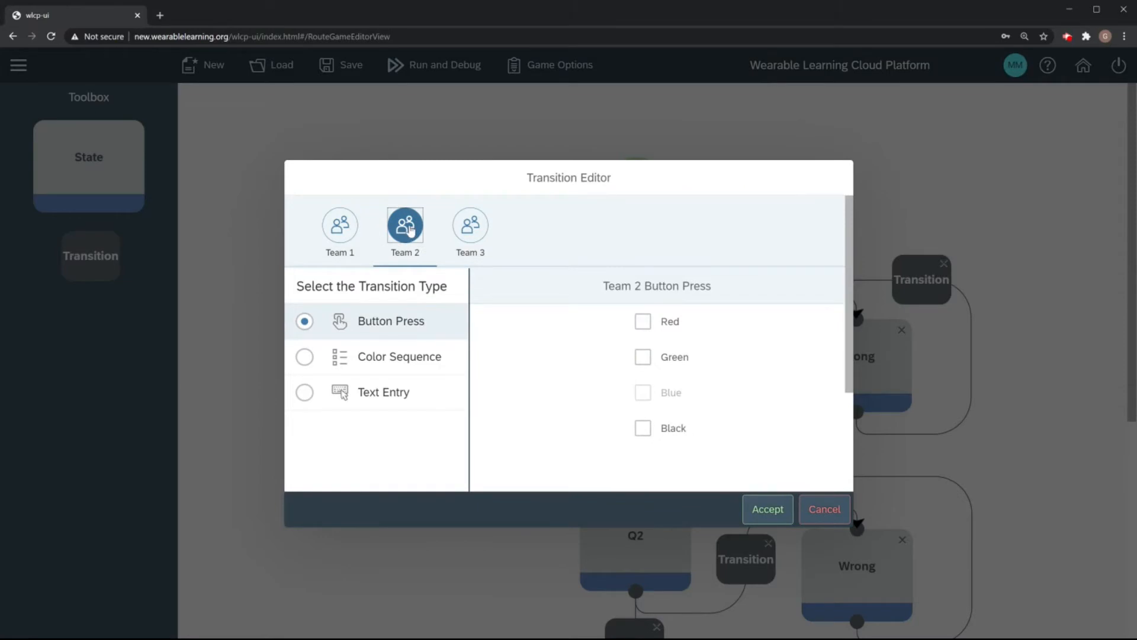
{"action": "left_click", "coordinate": [643, 321]}
{"action": "left_click", "coordinate": [648, 360]}
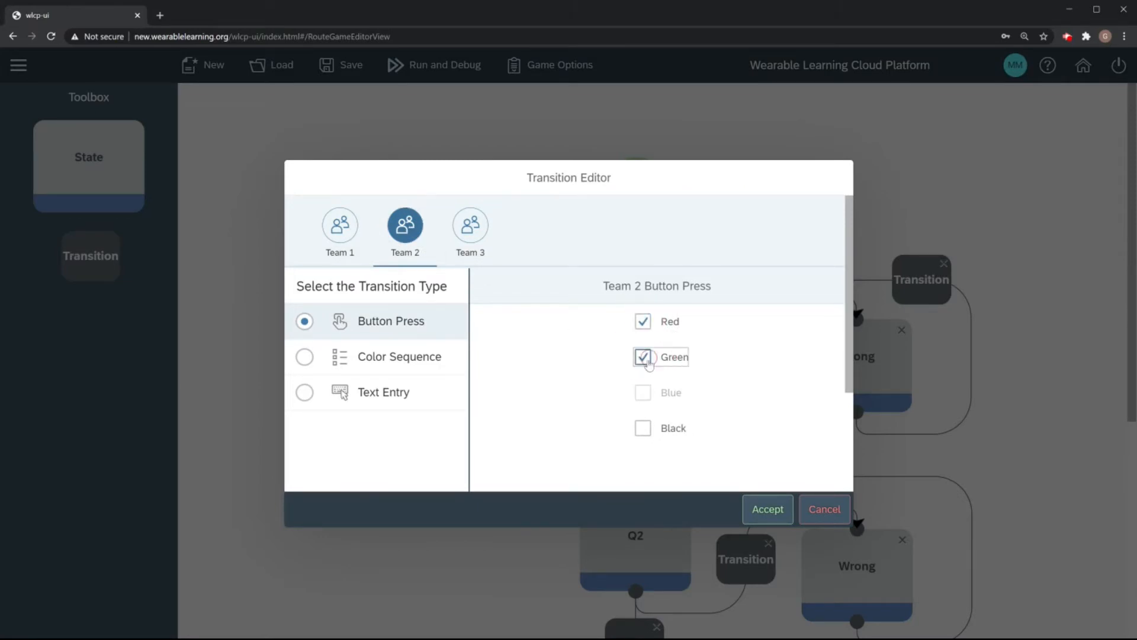
{"action": "left_click", "coordinate": [643, 428]}
{"action": "left_click", "coordinate": [770, 519]}
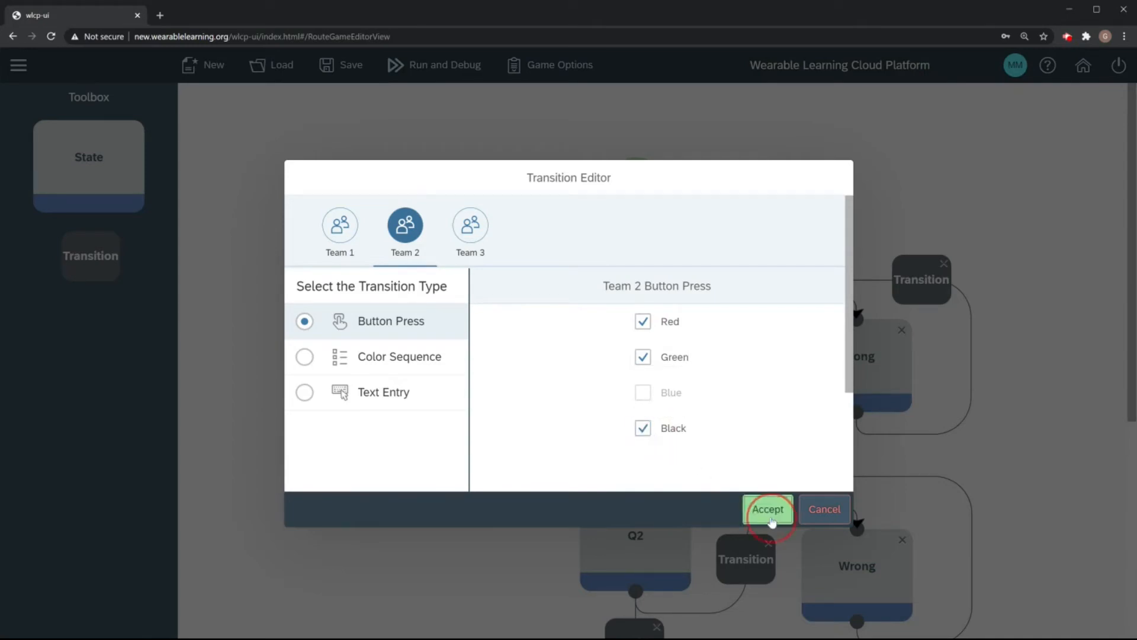
{"action": "left_click", "coordinate": [750, 379]}
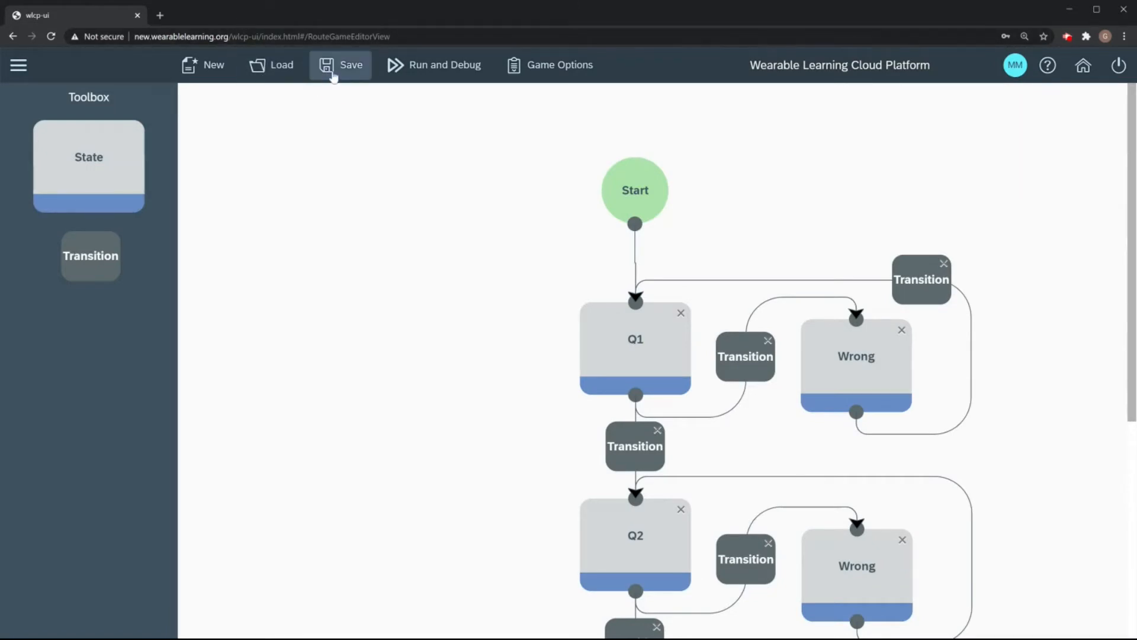
Step: Save the game with the corrected Q1 transitions and debug it in a new instance as Team 2 Player 1
{"action": "left_click", "coordinate": [333, 74]}
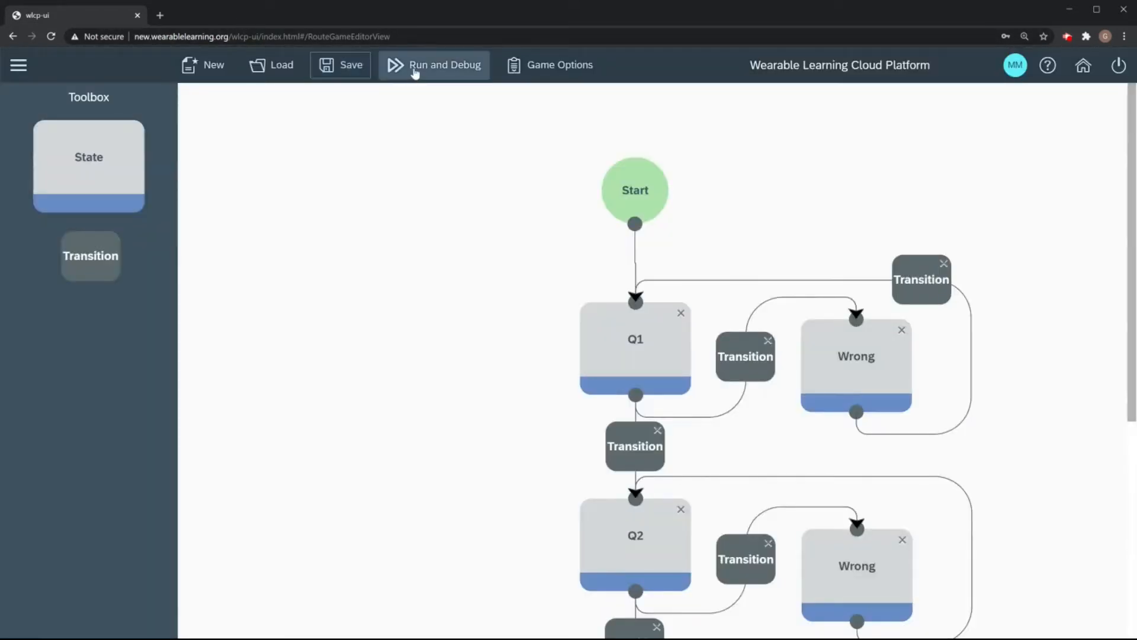
{"action": "left_click", "coordinate": [415, 70]}
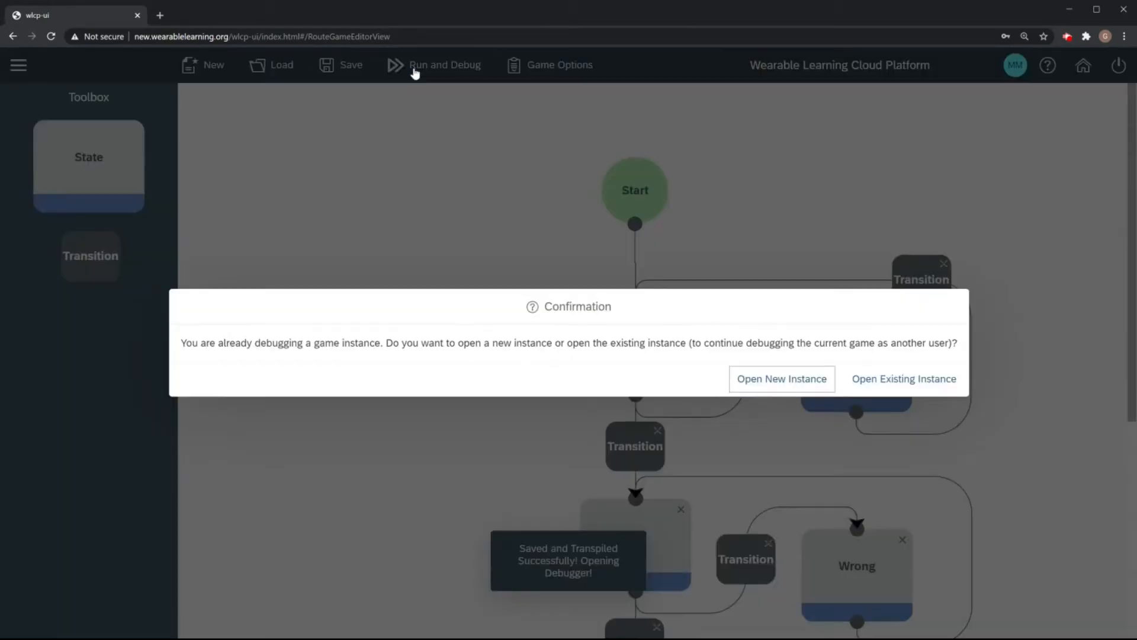
{"action": "left_click", "coordinate": [797, 379]}
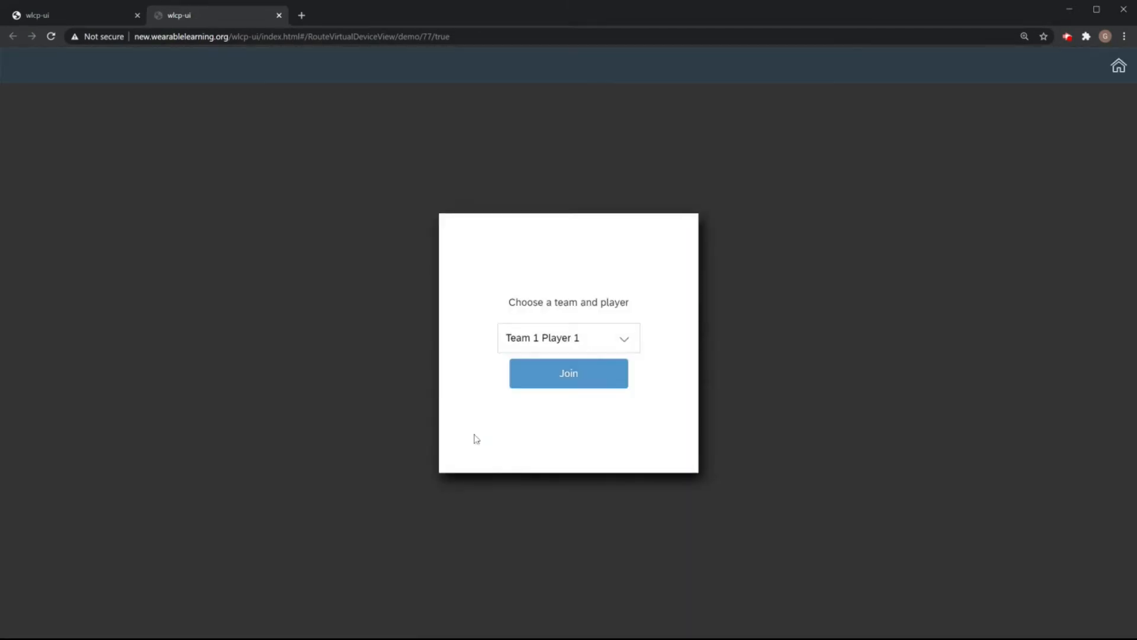
{"action": "left_click", "coordinate": [613, 342]}
{"action": "left_click", "coordinate": [587, 410]}
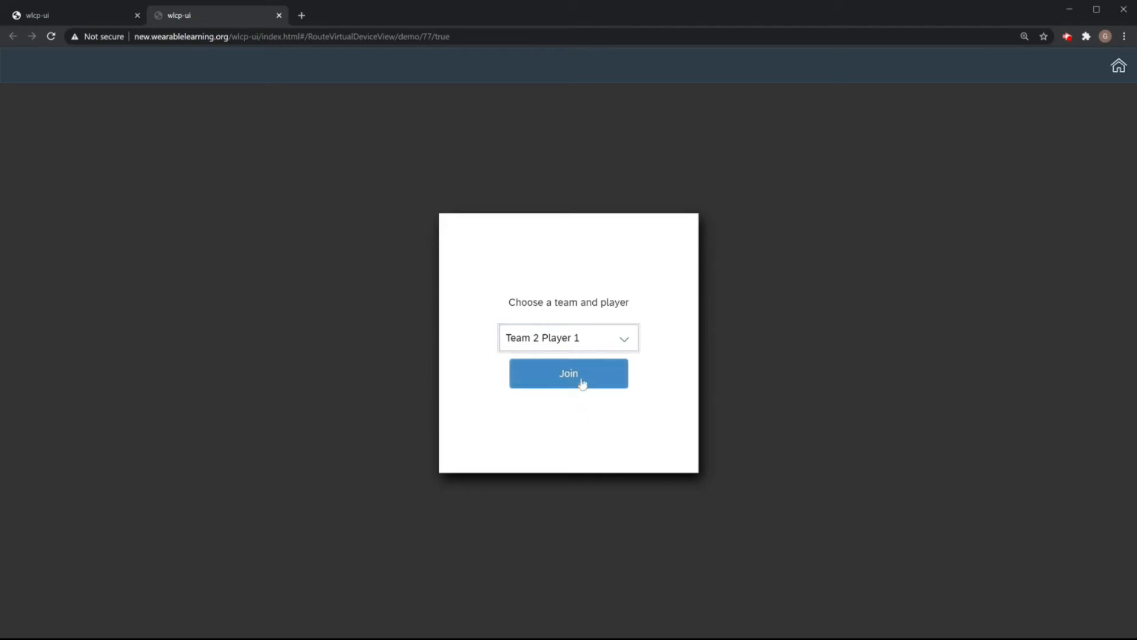
{"action": "left_click", "coordinate": [582, 377]}
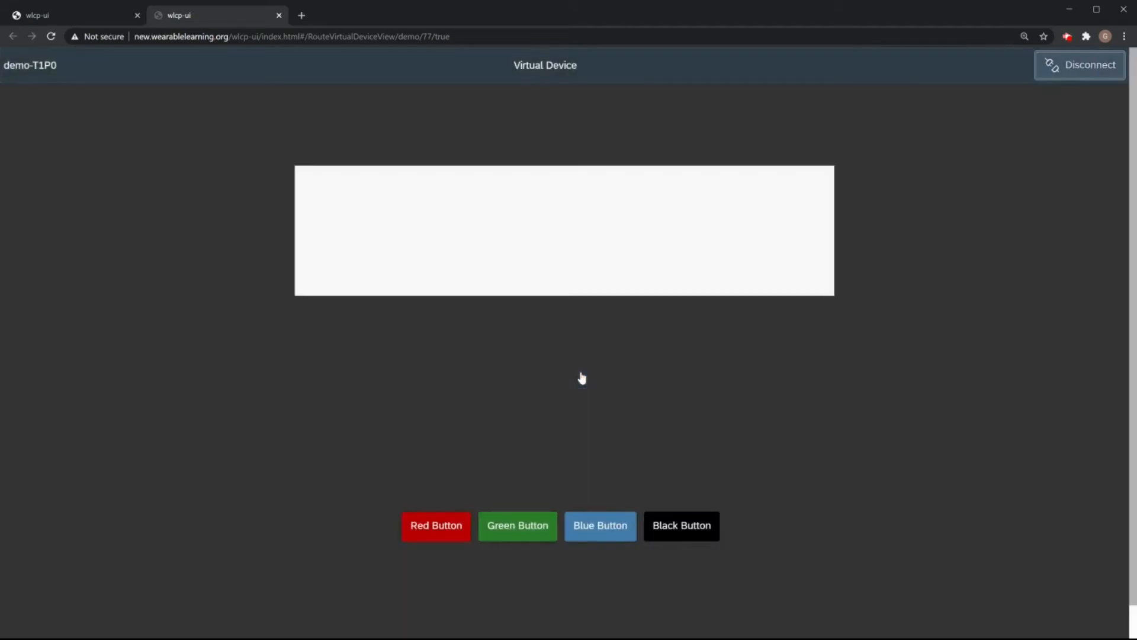
Step: Test the black answer to Question 1 on the virtual device, and return to the game editor by closing that session
{"action": "left_click", "coordinate": [681, 522]}
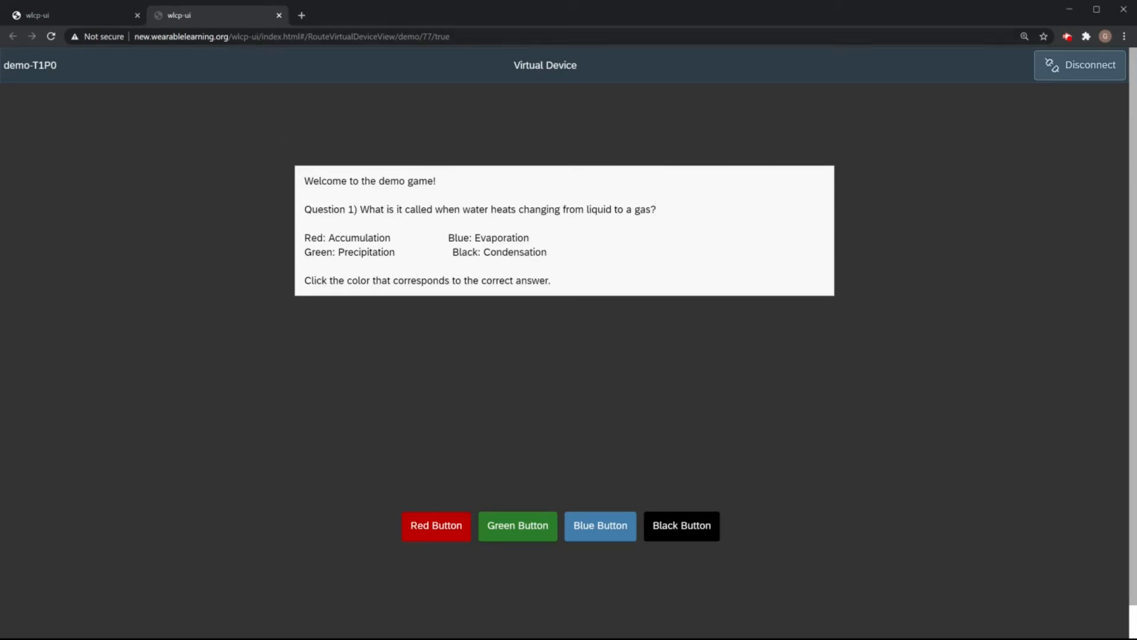
{"action": "left_click", "coordinate": [279, 16]}
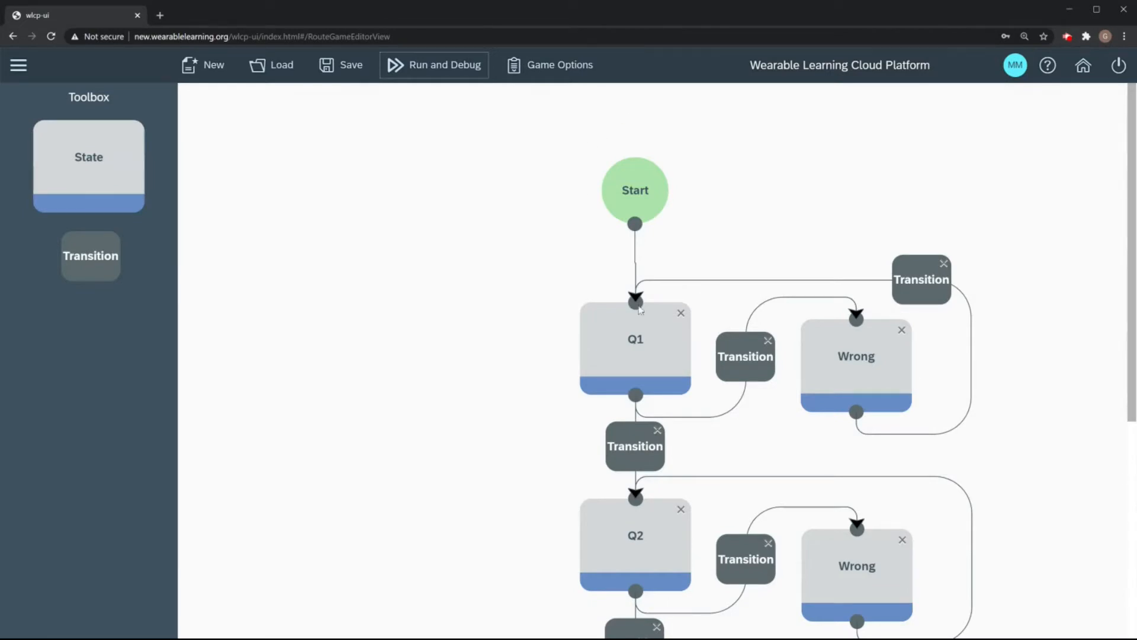
{"action": "left_click", "coordinate": [658, 357]}
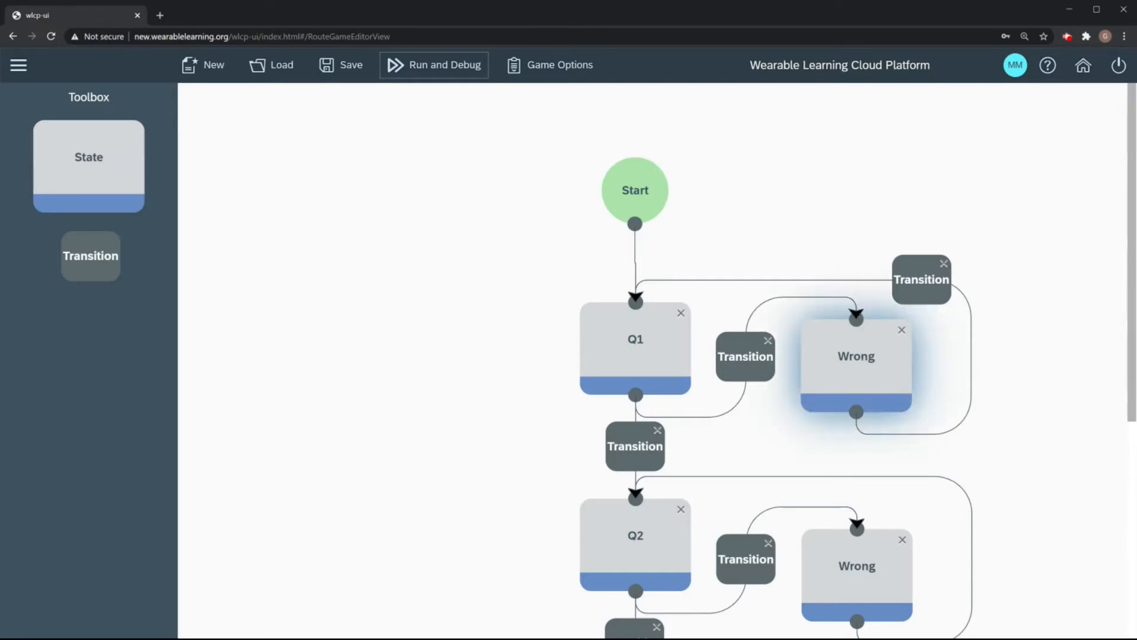
Step: Give Q1's Wrong state the game-wide display text "Wrong", a blank line and "Click any button to continue", accepting the revalidation
{"action": "double_click", "coordinate": [864, 362]}
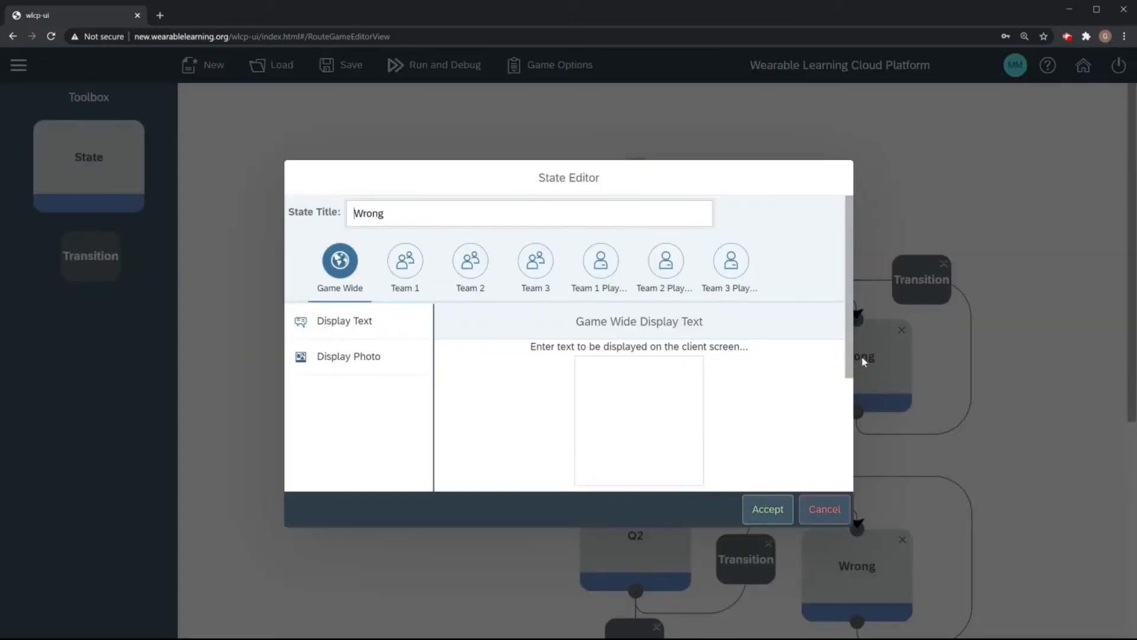
{"action": "left_click", "coordinate": [687, 362]}
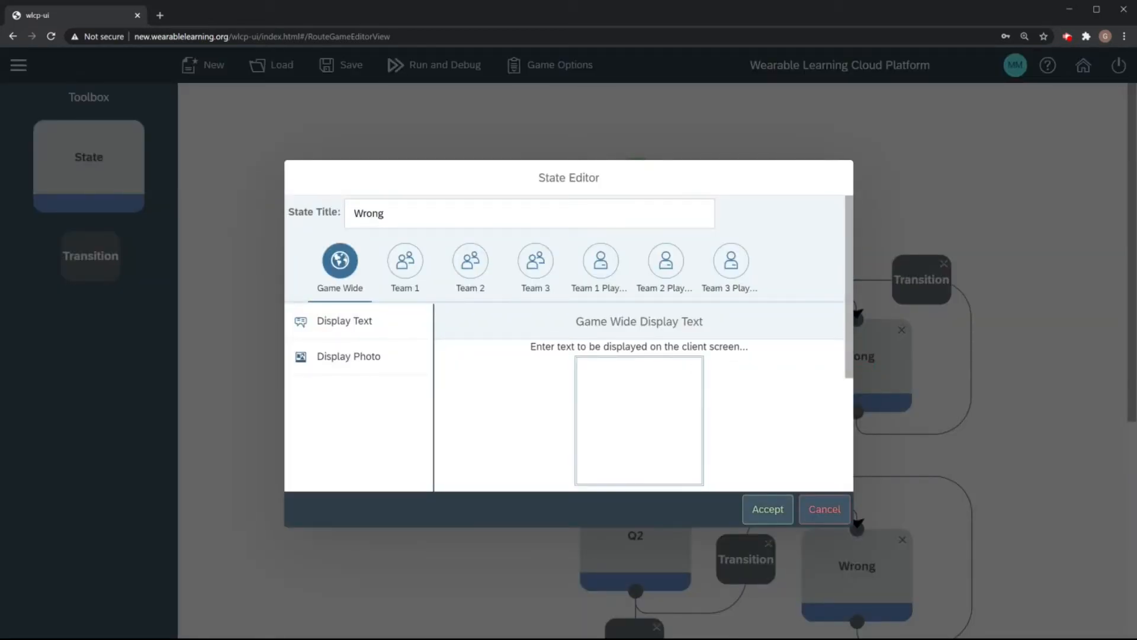
{"action": "type", "text": "Wr"}
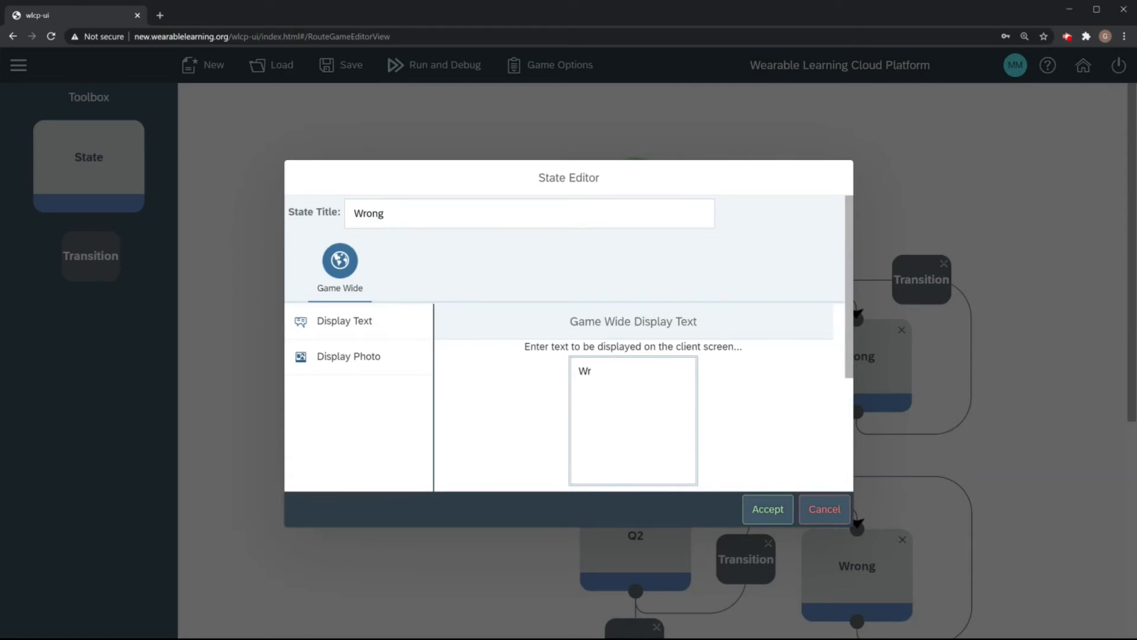
{"action": "type", "text": "ong"}
{"action": "key", "text": "Return"}
{"action": "key", "text": "Return"}
{"action": "type", "text": "Click any button to continue"}
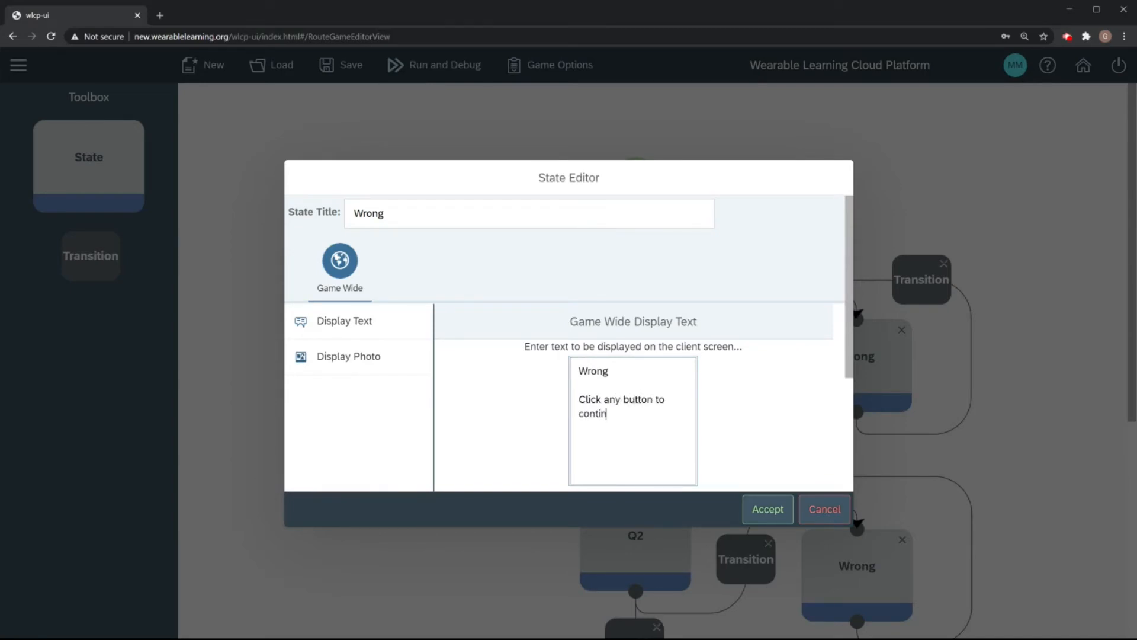
{"action": "left_click", "coordinate": [766, 507]}
{"action": "left_click", "coordinate": [749, 381]}
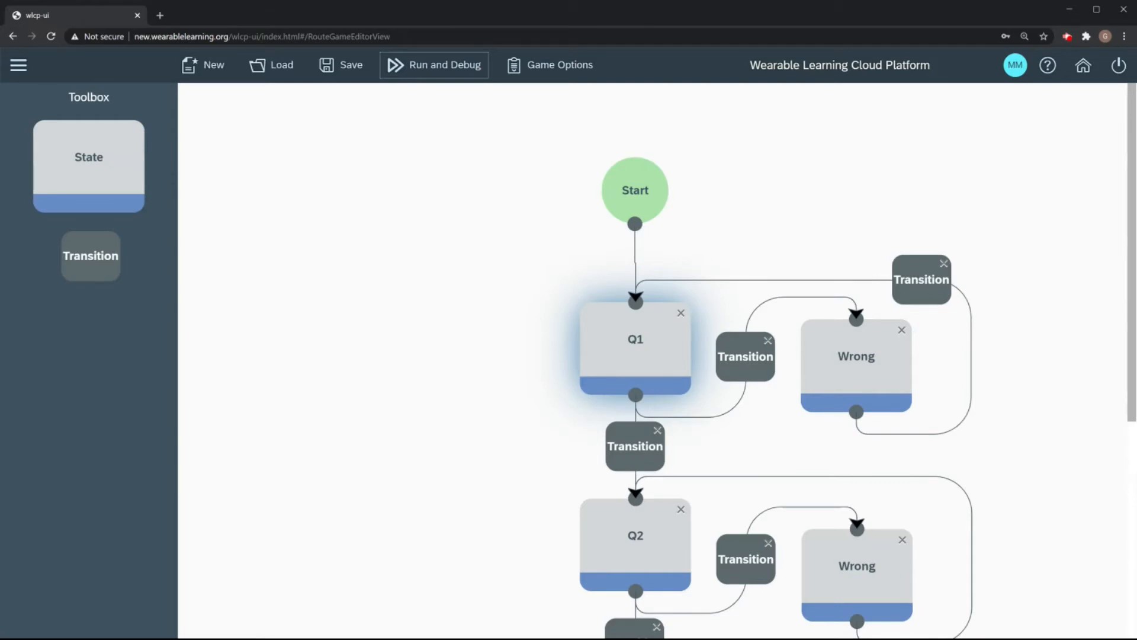
Step: Set the game-wide button-press transition from the Wrong state back to Q1 to Red, Green, Blue and Black, accepting the revalidation
{"action": "left_click", "coordinate": [912, 282]}
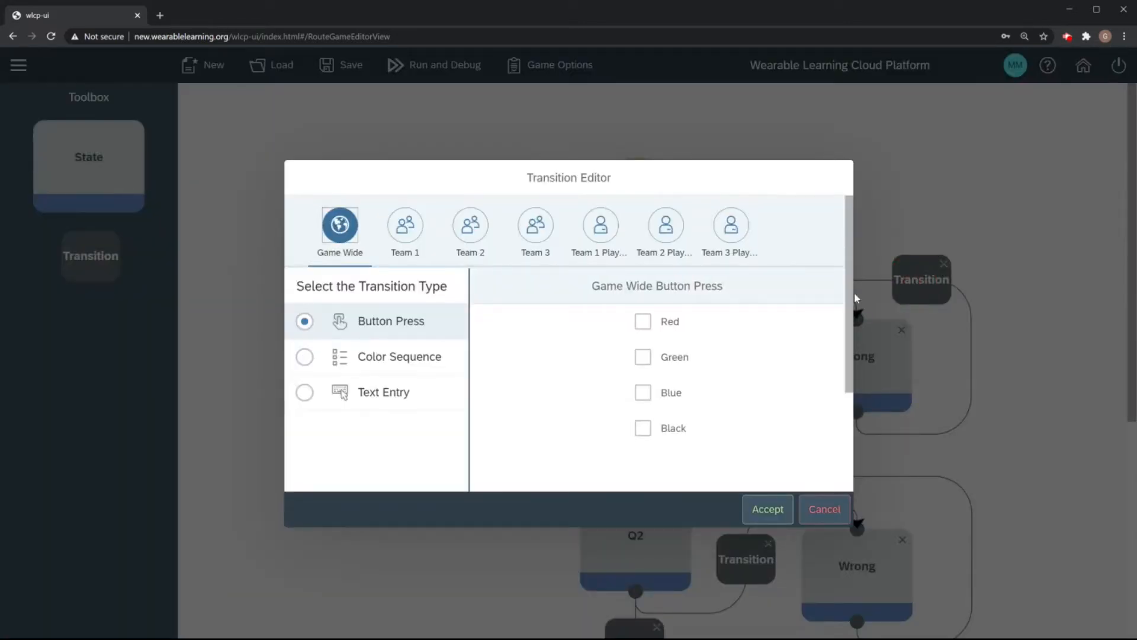
{"action": "left_click", "coordinate": [642, 322]}
{"action": "left_click", "coordinate": [642, 356]}
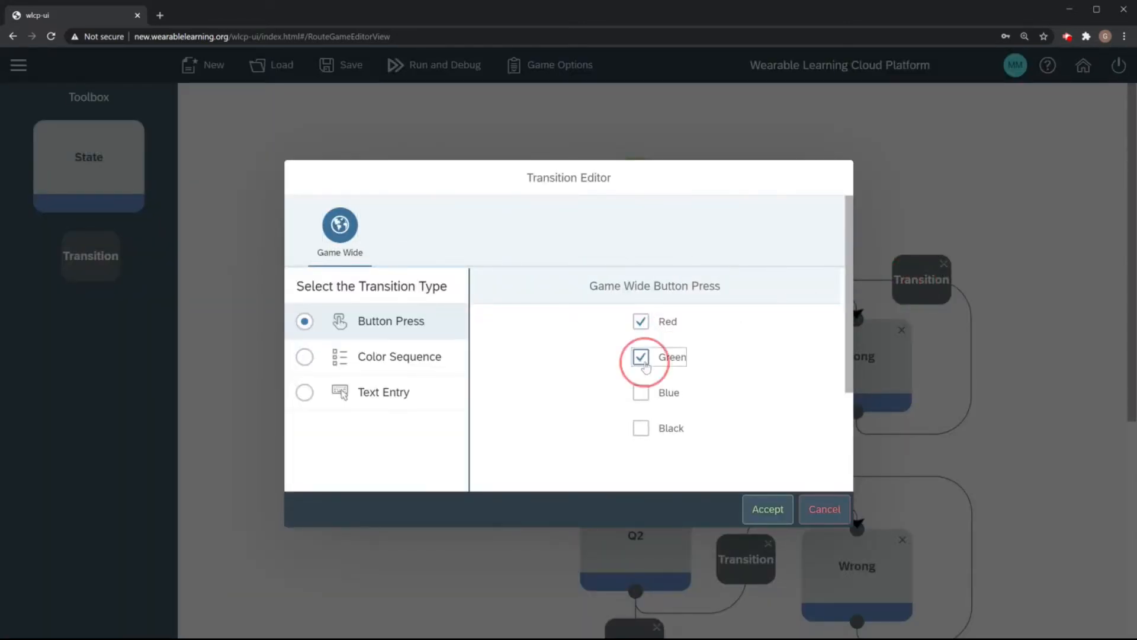
{"action": "left_click", "coordinate": [641, 393]}
{"action": "left_click", "coordinate": [642, 428]}
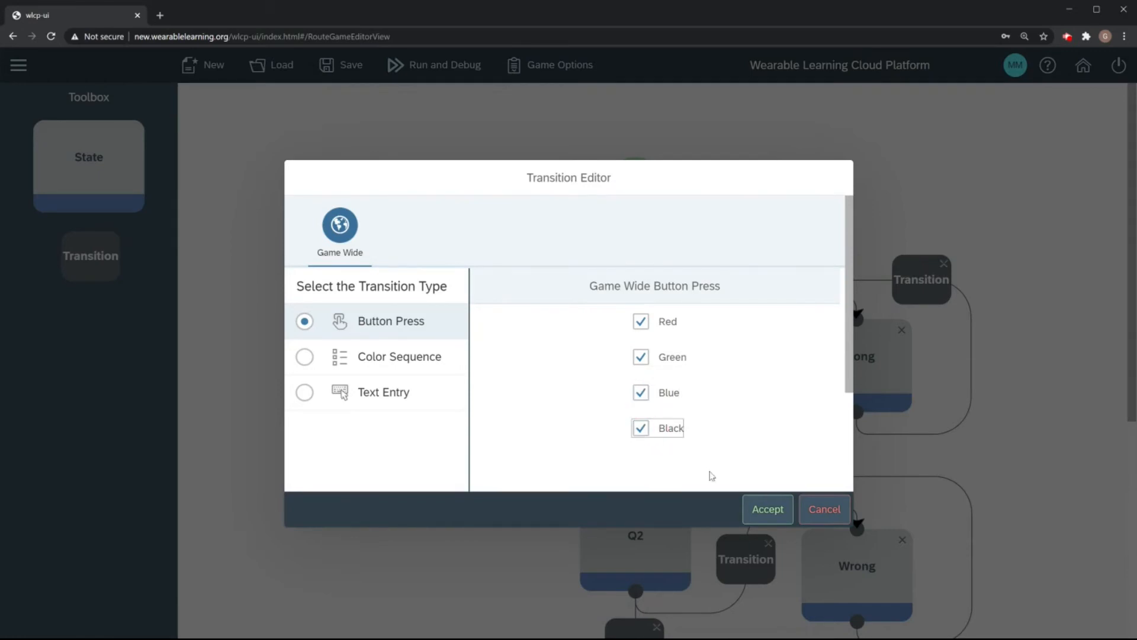
{"action": "left_click", "coordinate": [770, 511]}
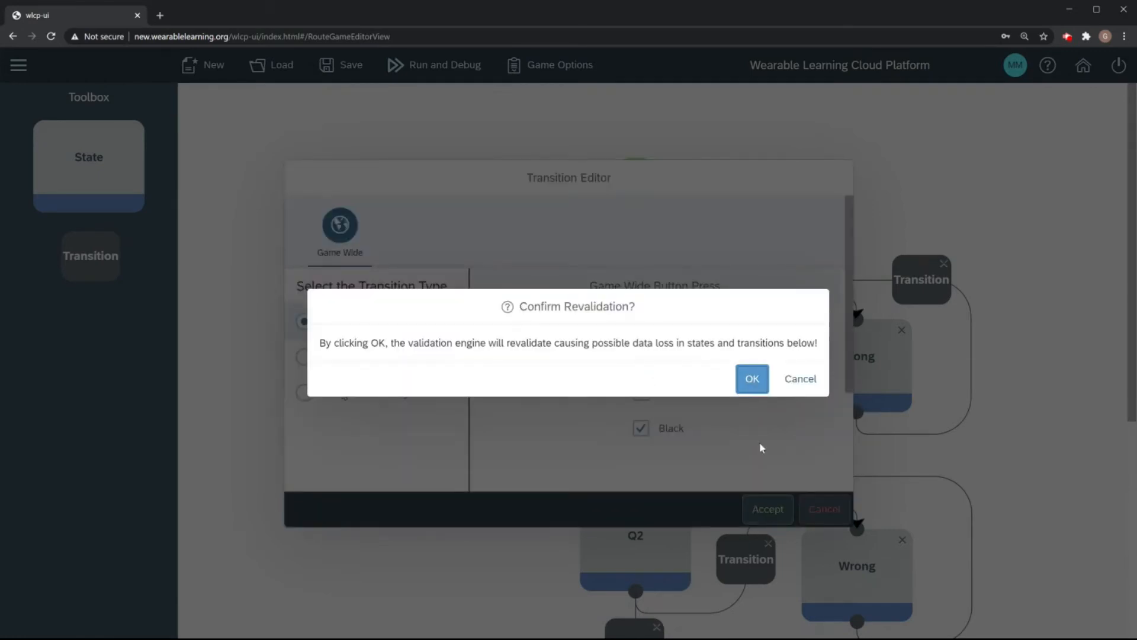
{"action": "left_click", "coordinate": [750, 380]}
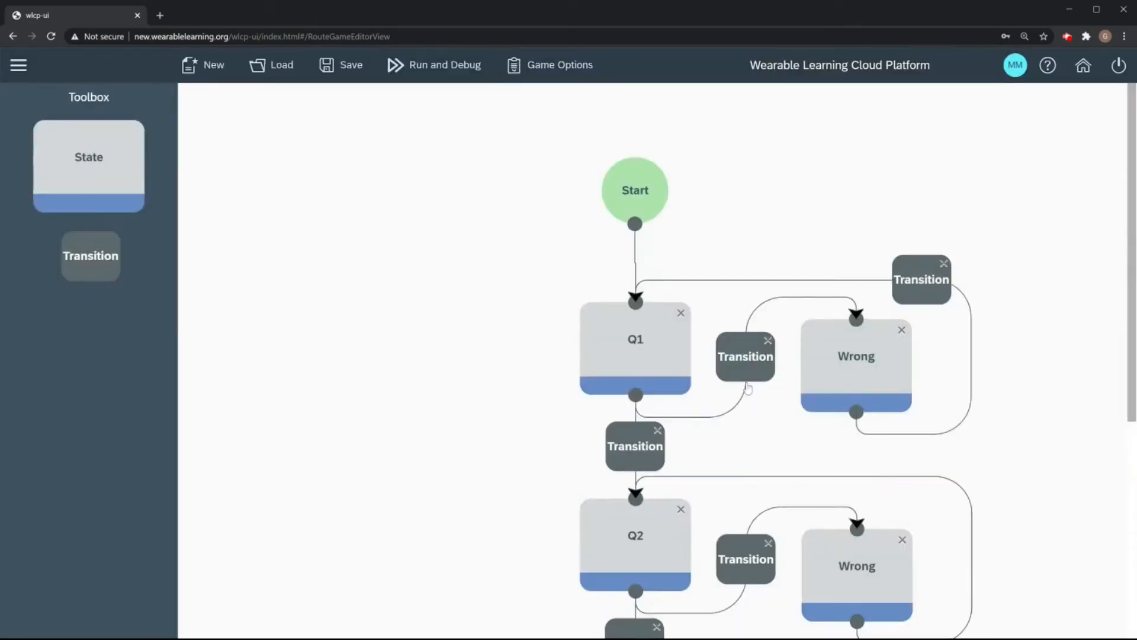
Step: Save the game with the completed Wrong state and start a new debugging instance, joining as Team 2 Player 1
{"action": "left_click", "coordinate": [340, 67]}
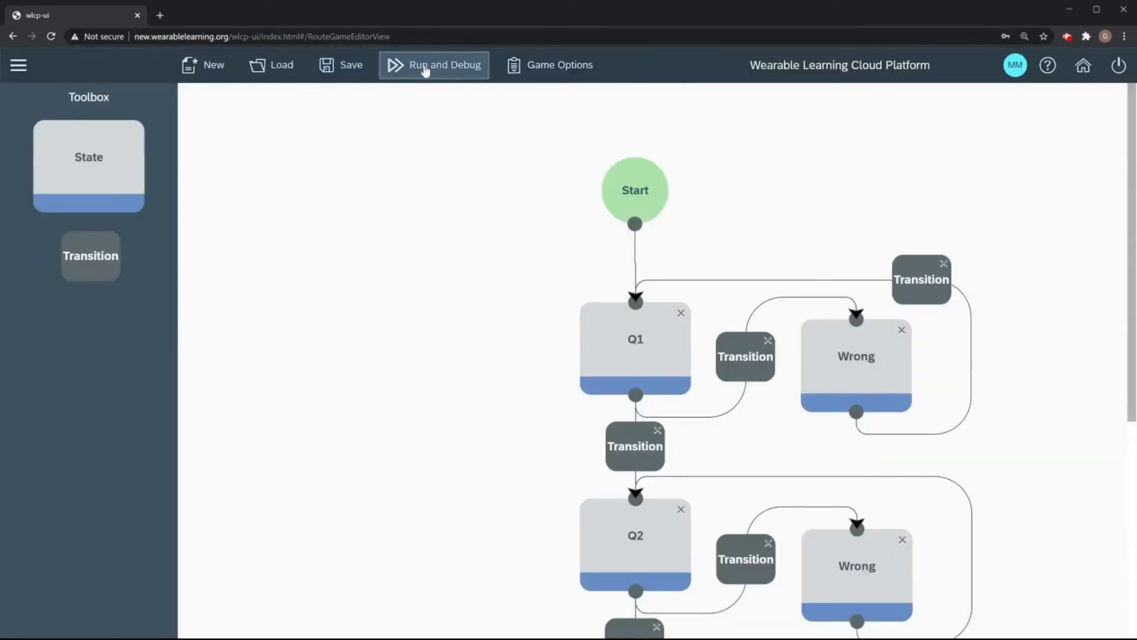
{"action": "left_click", "coordinate": [431, 67]}
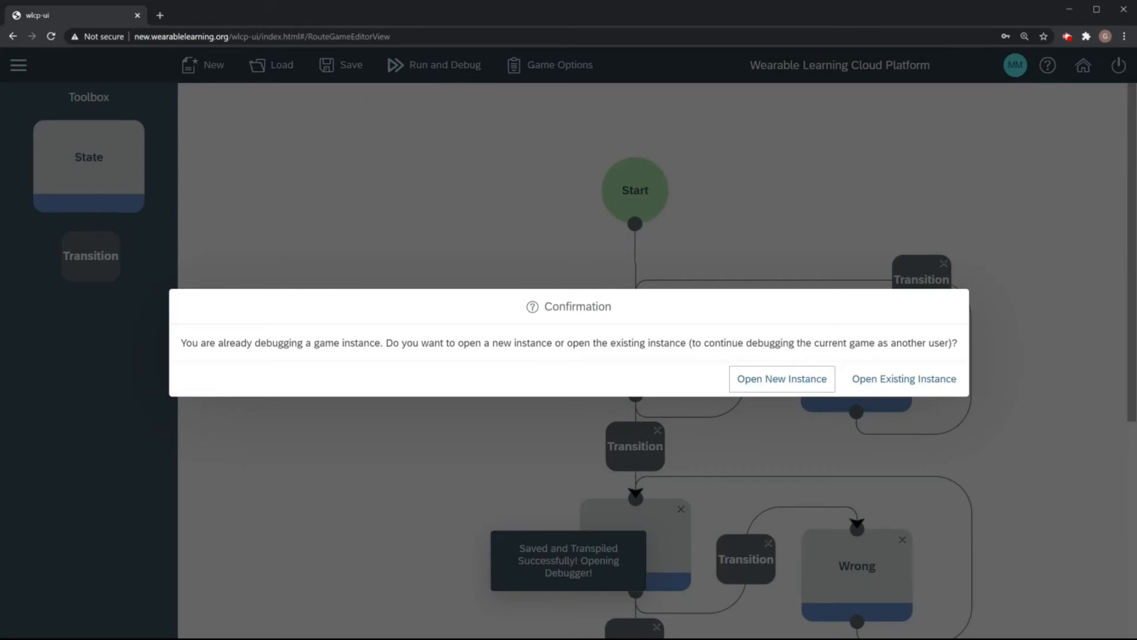
{"action": "left_click", "coordinate": [809, 380]}
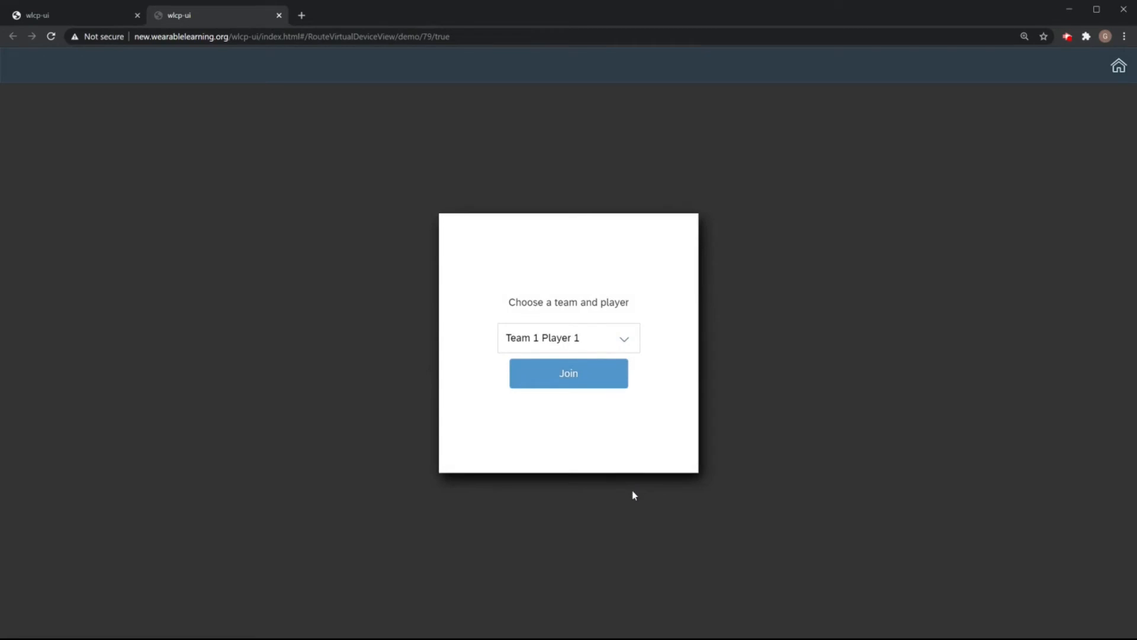
{"action": "left_click", "coordinate": [621, 340]}
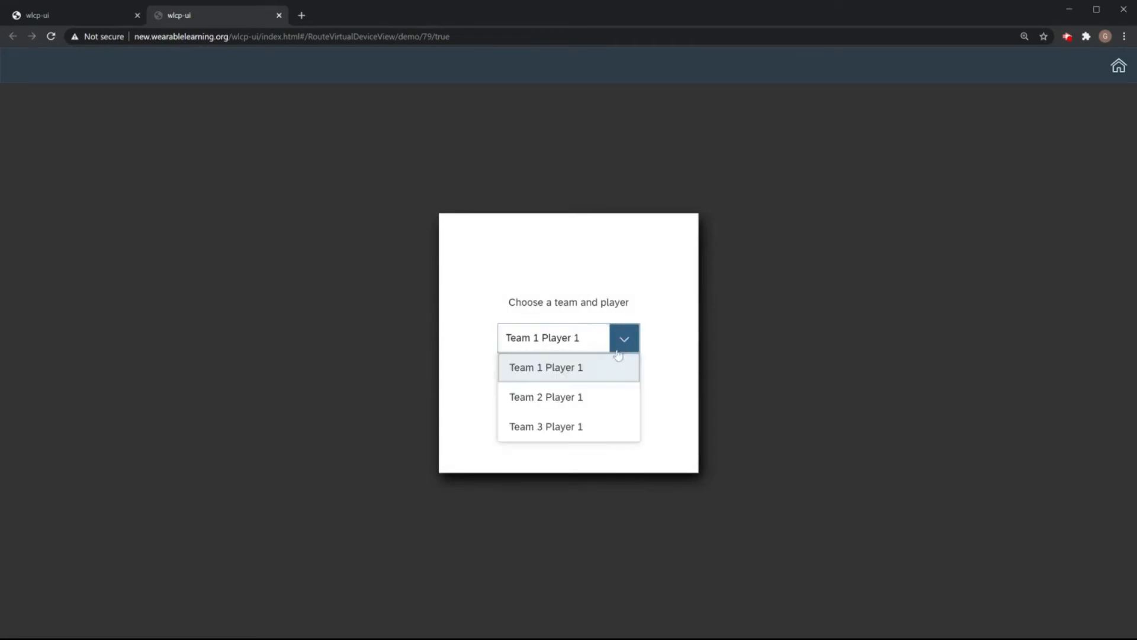
{"action": "left_click", "coordinate": [582, 393]}
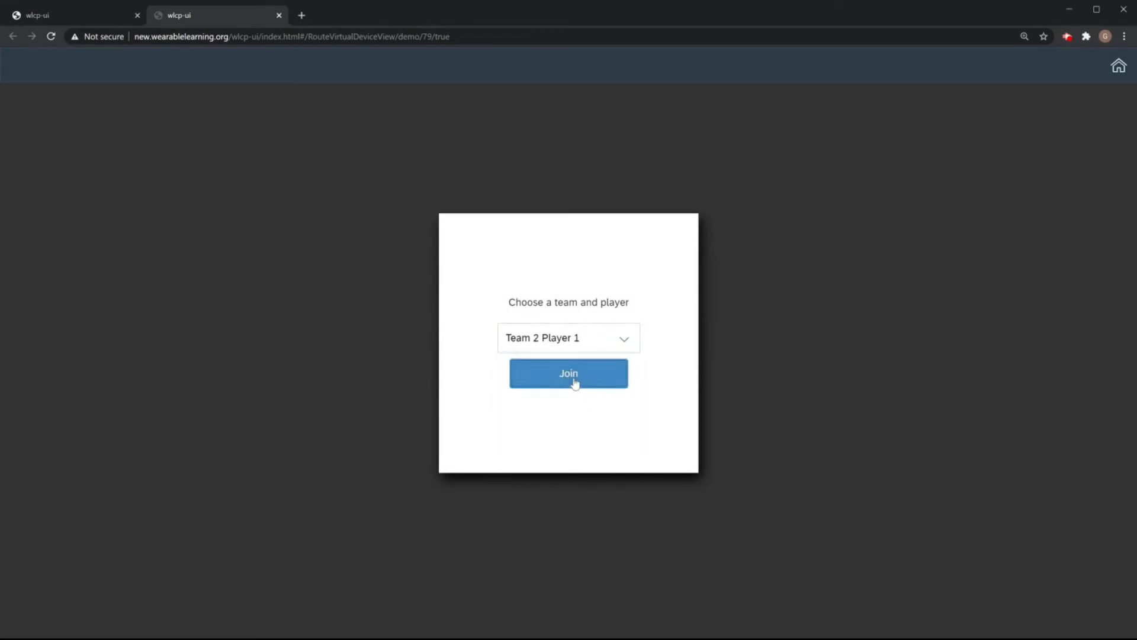
{"action": "left_click", "coordinate": [573, 382]}
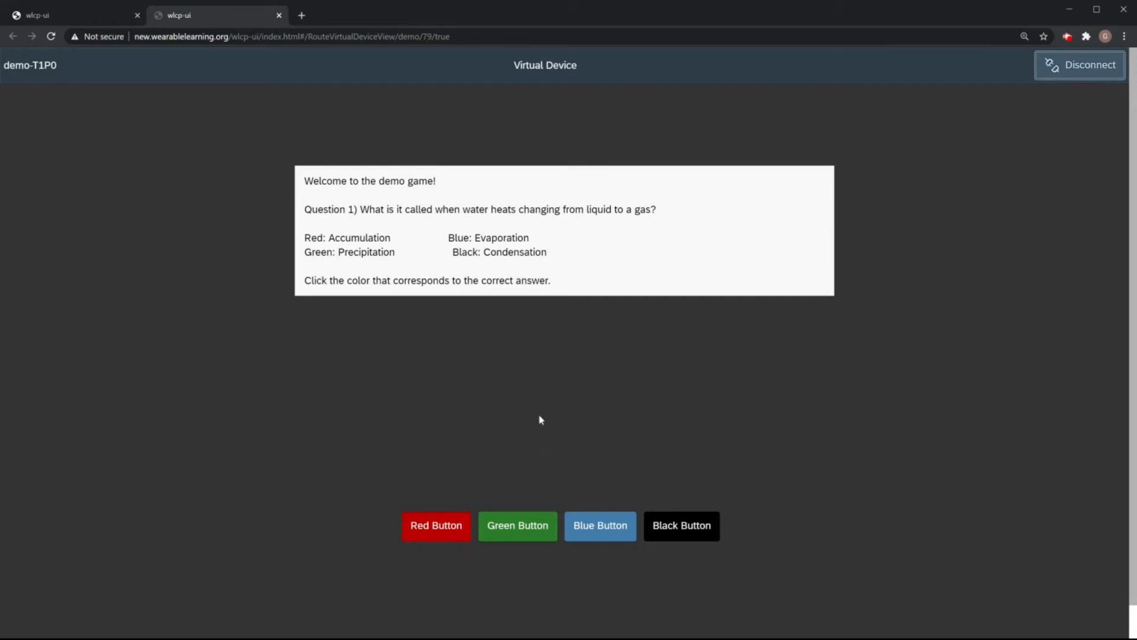
Step: Test Question 1 on the virtual device with the red answer, continue with green, and answer with blue
{"action": "left_click", "coordinate": [435, 525]}
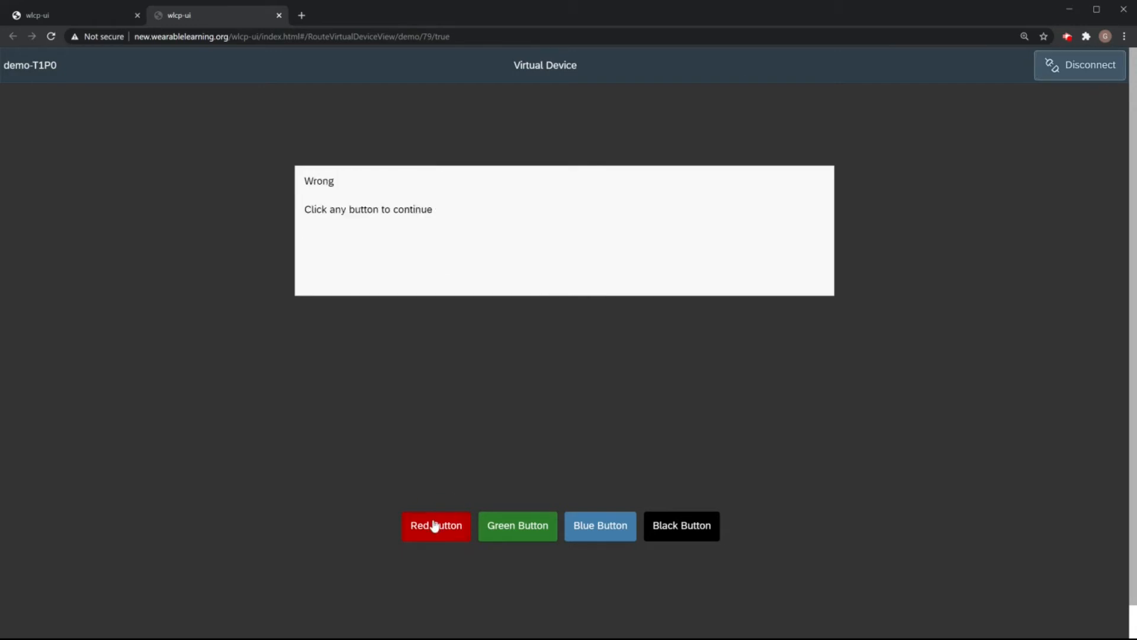
{"action": "left_click", "coordinate": [507, 533]}
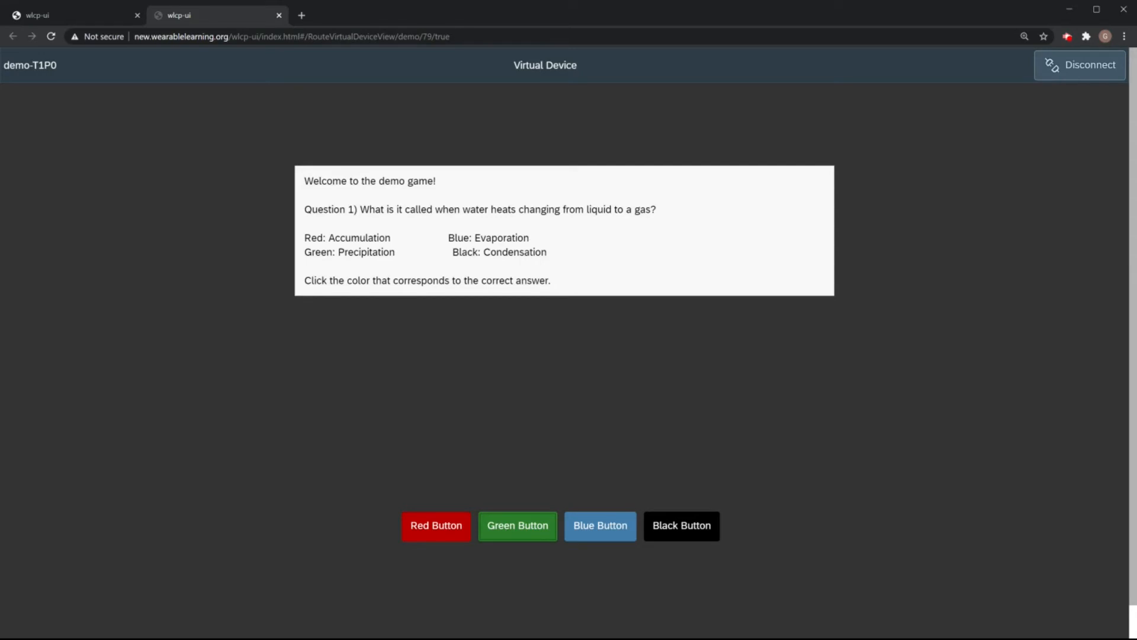
{"action": "left_click", "coordinate": [591, 528]}
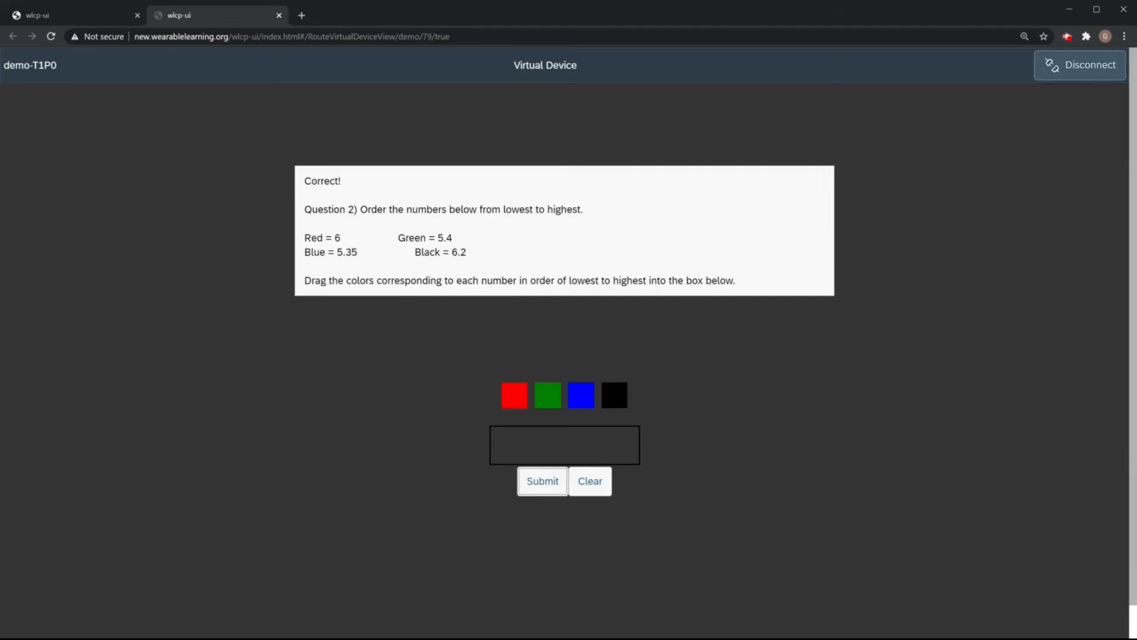
Step: Submit the sequence Black, Red, Green, Blue for Question 2 on the virtual device, and return to the game editor by closing that session
{"action": "left_click_drag", "start_coordinate": [614, 399], "coordinate": [513, 452]}
{"action": "left_click_drag", "start_coordinate": [506, 403], "coordinate": [582, 433]}
{"action": "left_click_drag", "start_coordinate": [579, 394], "coordinate": [616, 447]}
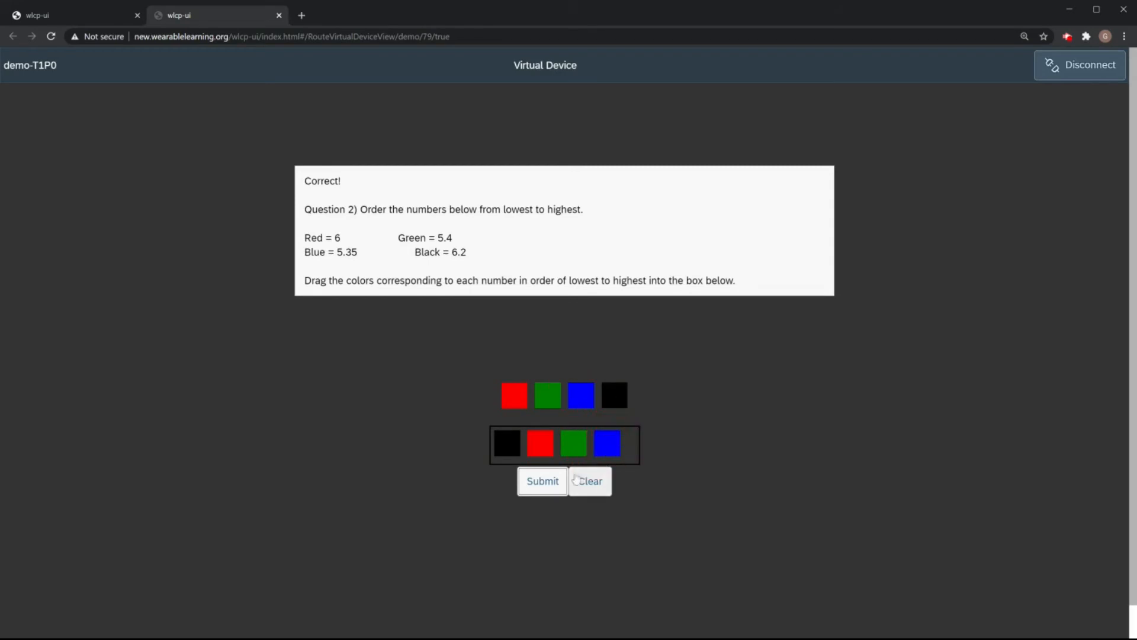
{"action": "left_click", "coordinate": [556, 486]}
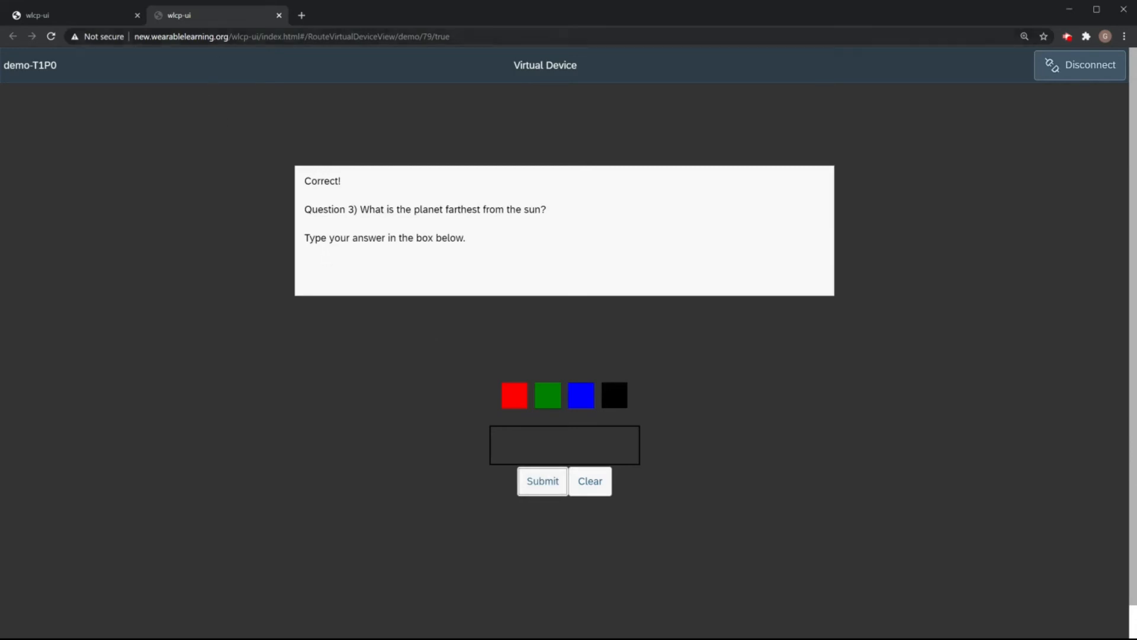
{"action": "left_click", "coordinate": [279, 16]}
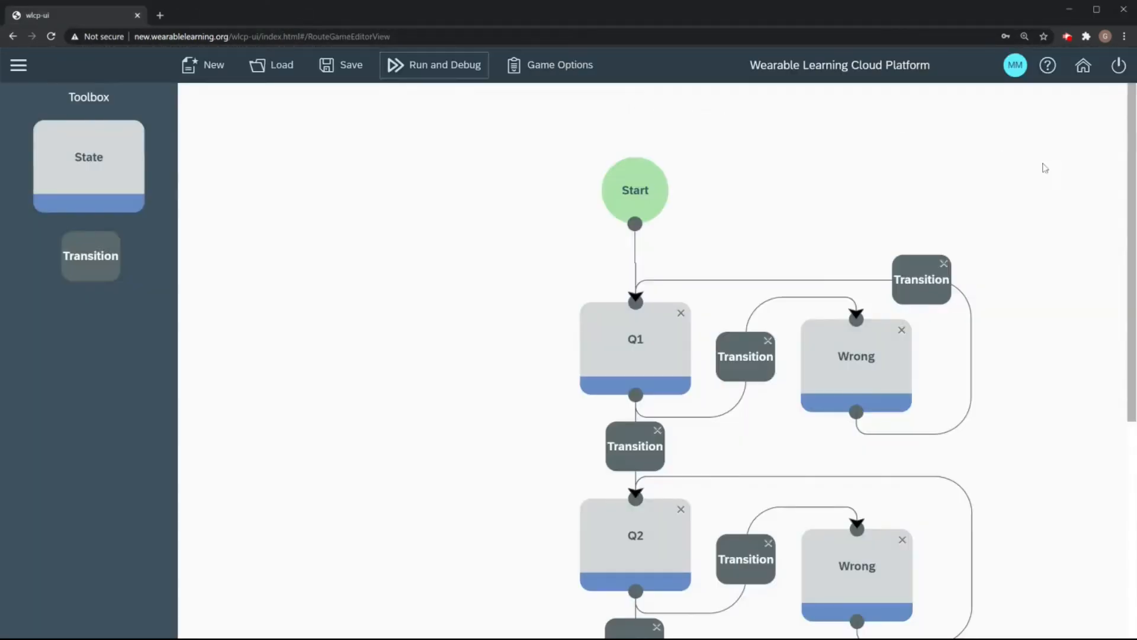
Step: Check Team 2's color sequence on the transition from Q2 to Q3, leaving it without changes
{"action": "left_click_drag", "start_coordinate": [1133, 203], "coordinate": [1129, 348]}
{"action": "left_click", "coordinate": [1128, 347]}
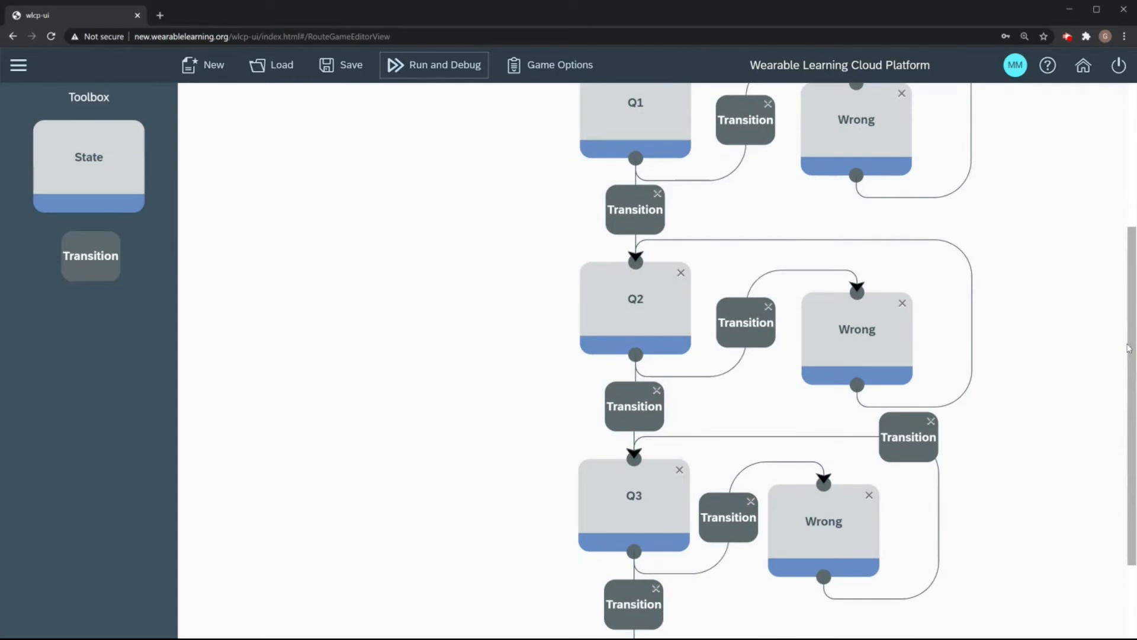
{"action": "left_click", "coordinate": [634, 413]}
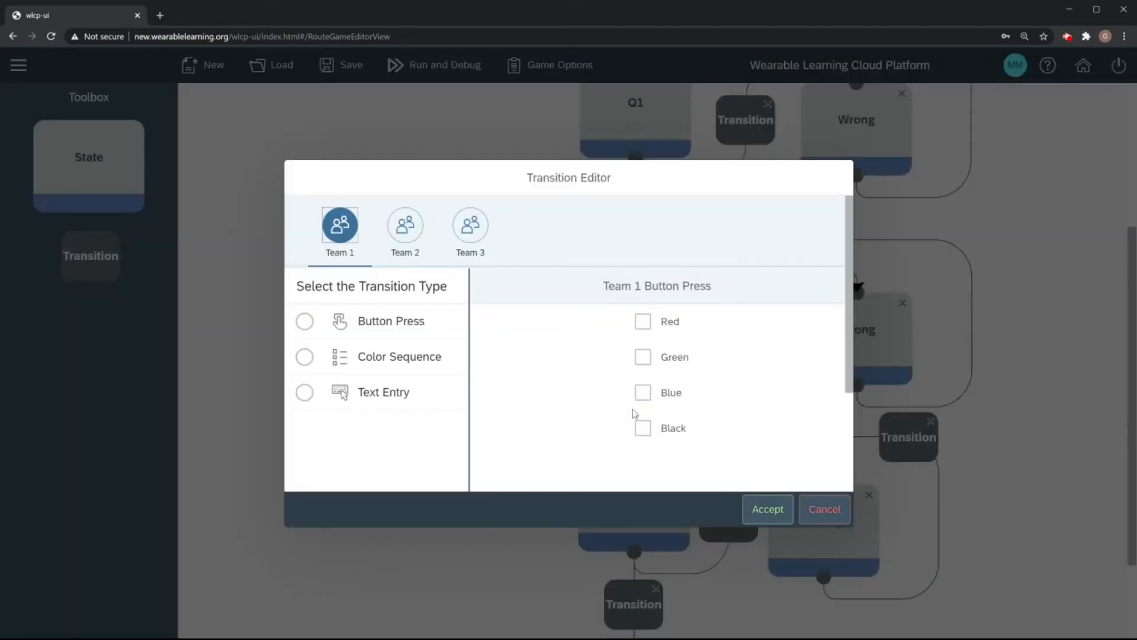
{"action": "left_click", "coordinate": [407, 234]}
{"action": "left_click", "coordinate": [305, 358]}
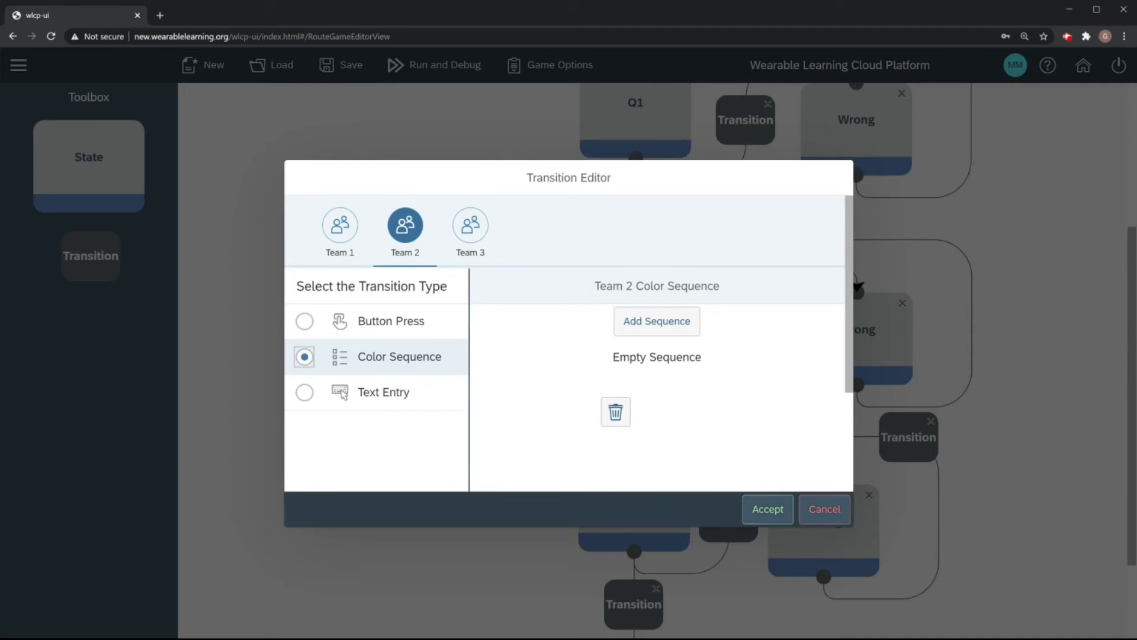
{"action": "left_click", "coordinate": [817, 510]}
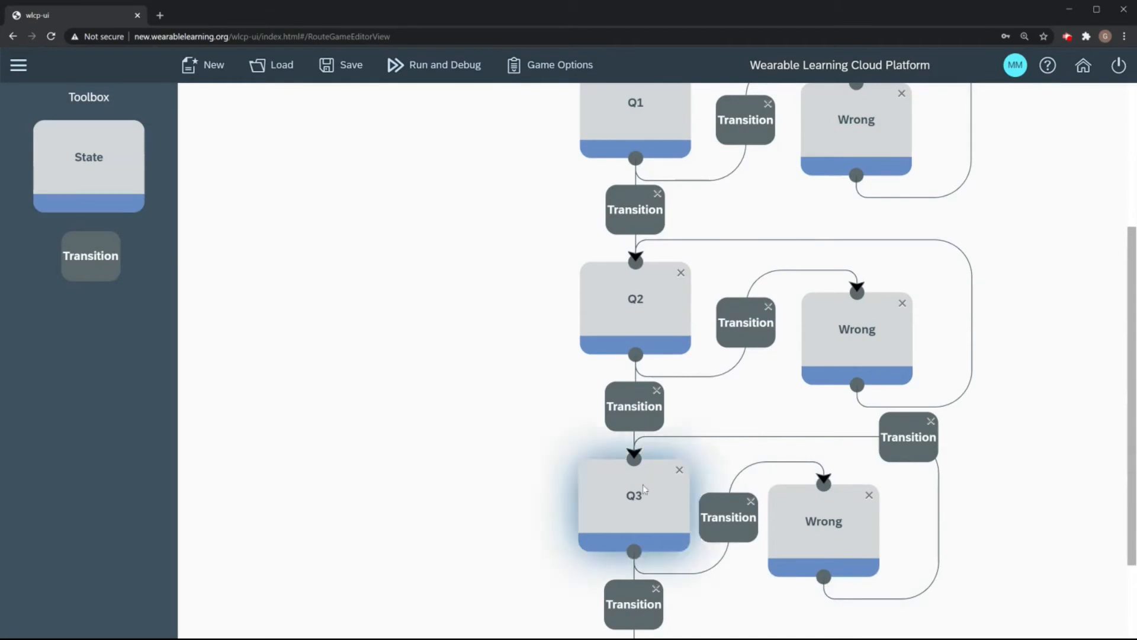
Step: Check Team 2's color sequence on the transition from Q2 to its Wrong state, leaving it without changes
{"action": "double_click", "coordinate": [740, 328]}
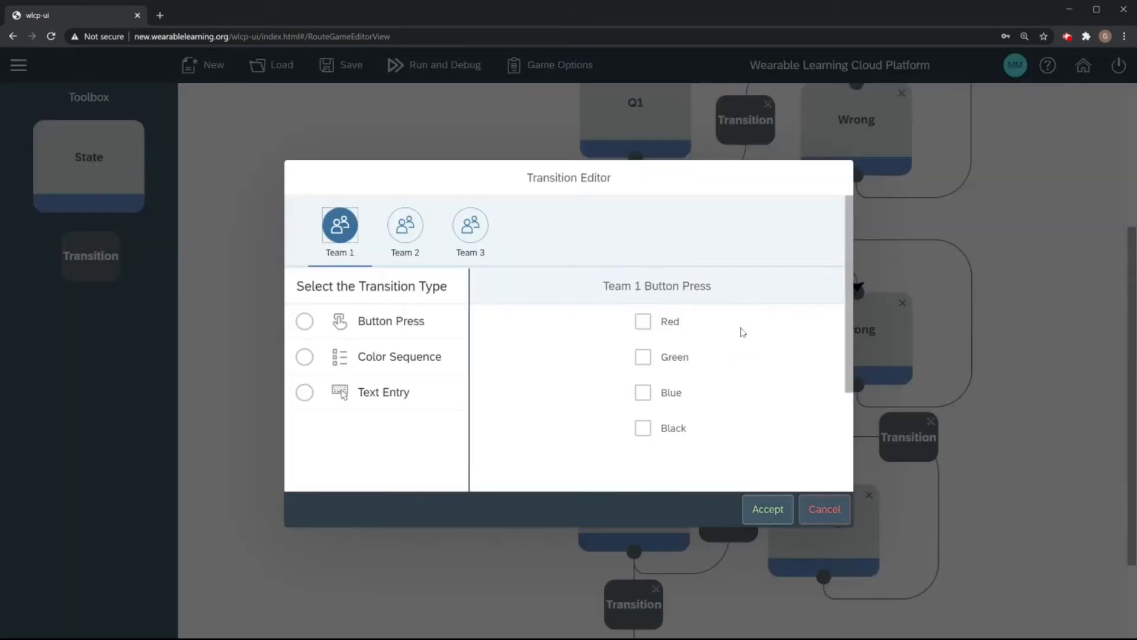
{"action": "left_click", "coordinate": [405, 226]}
{"action": "left_click", "coordinate": [304, 357]}
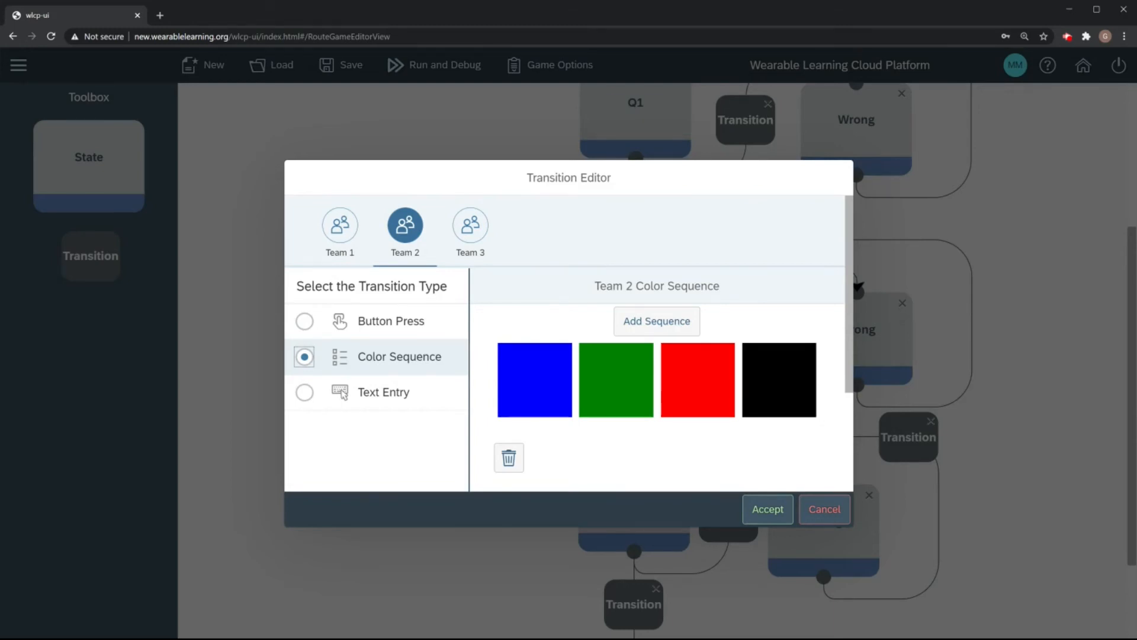
{"action": "left_click", "coordinate": [817, 508]}
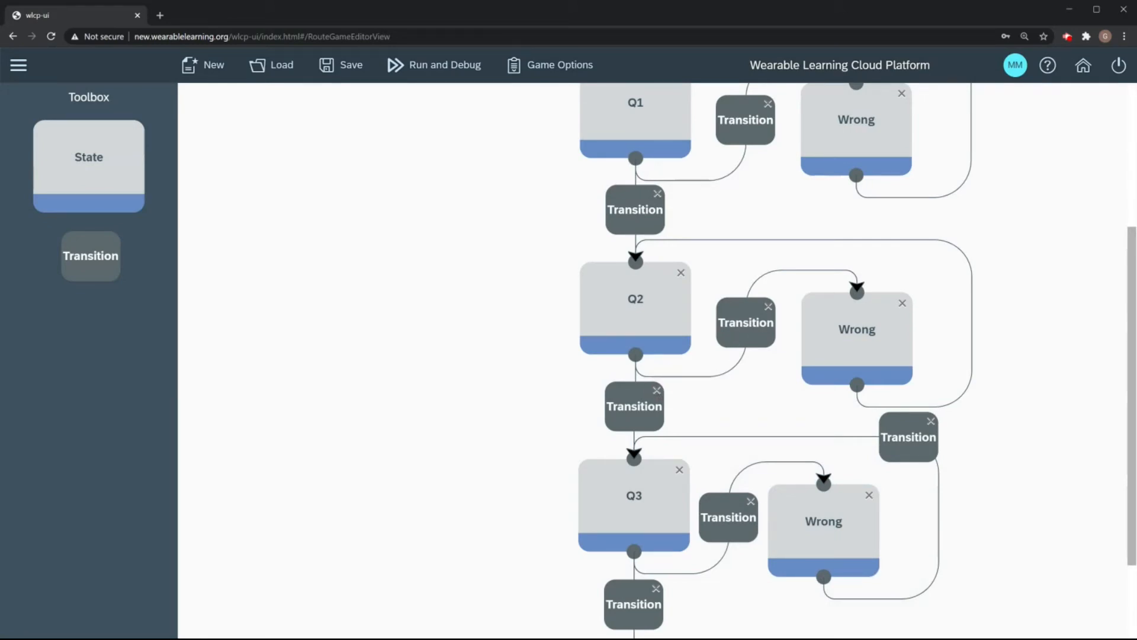
Step: Delete Team 2's empty color sequence from the transition between Q2 and Q3
{"action": "double_click", "coordinate": [634, 407]}
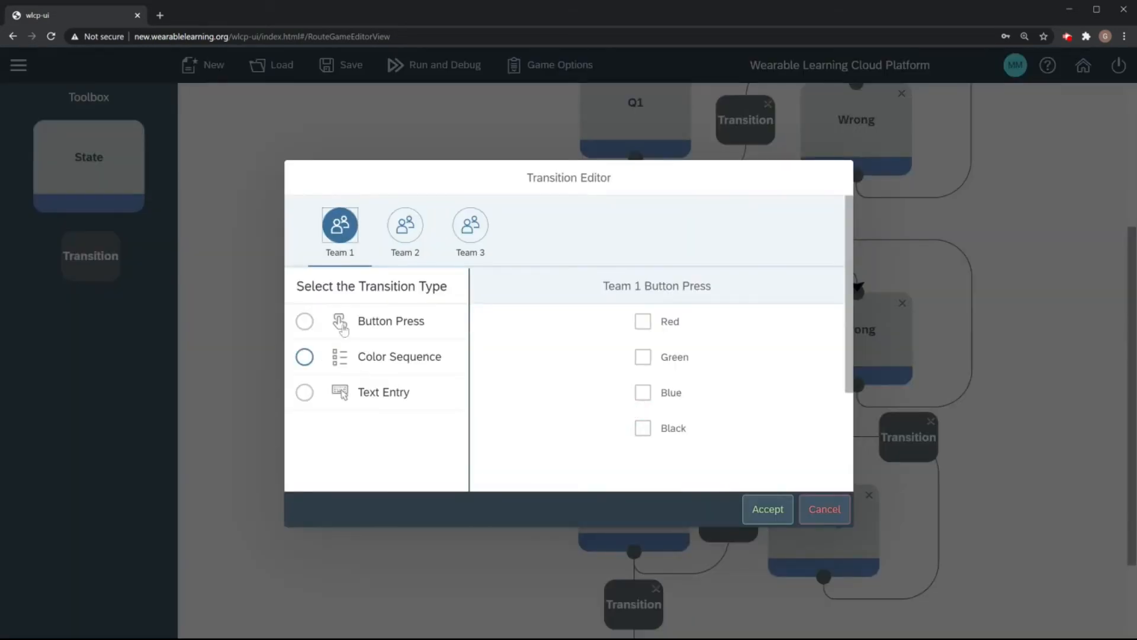
{"action": "left_click", "coordinate": [405, 226]}
{"action": "left_click", "coordinate": [305, 357]}
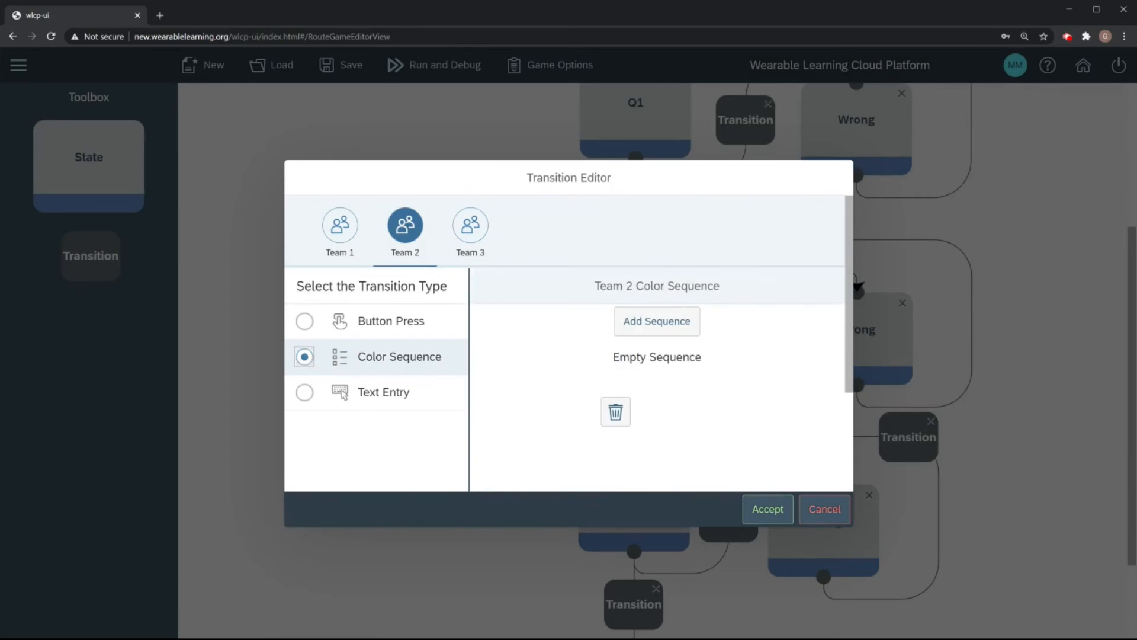
{"action": "left_click", "coordinate": [616, 412]}
{"action": "left_click", "coordinate": [610, 375]}
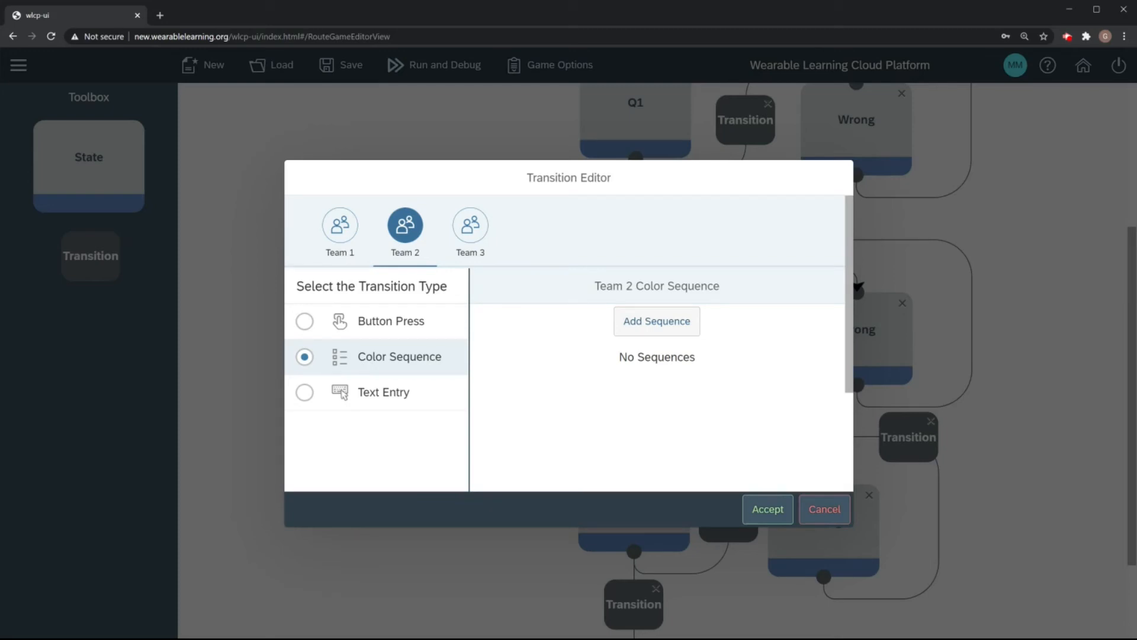
Step: Add the color sequence Black, Red, Green, Blue for Team 2 on the Q2-to-Q3 transition and accept the transition changes
{"action": "left_click", "coordinate": [630, 326]}
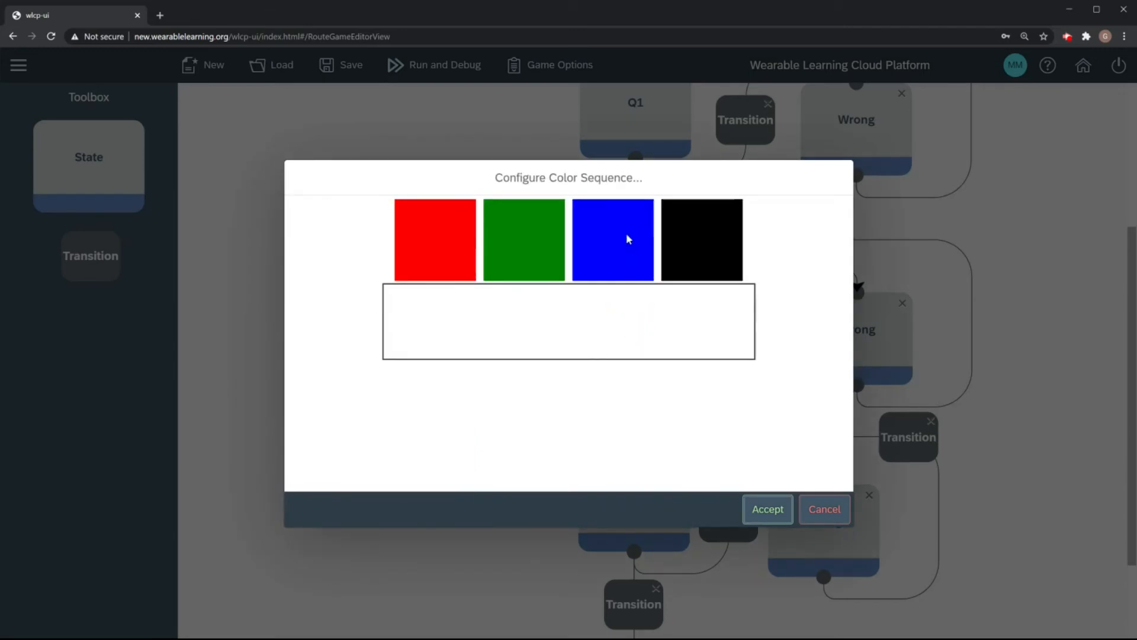
{"action": "left_click_drag", "start_coordinate": [673, 224], "coordinate": [464, 314]}
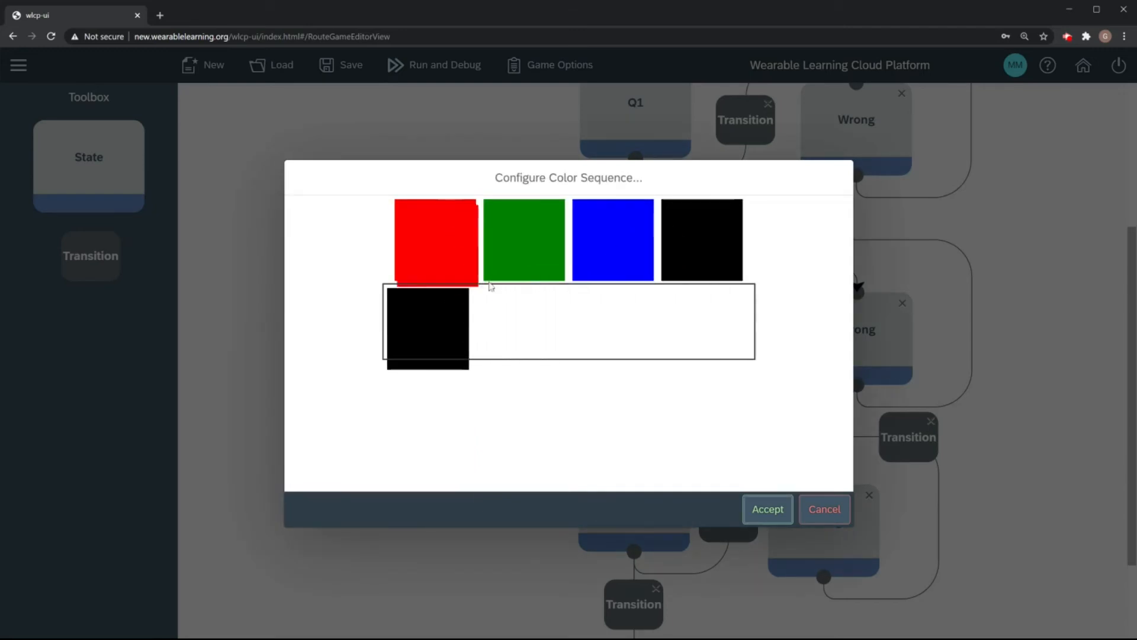
{"action": "left_click_drag", "start_coordinate": [441, 237], "coordinate": [515, 329]}
{"action": "left_click_drag", "start_coordinate": [508, 228], "coordinate": [607, 332]}
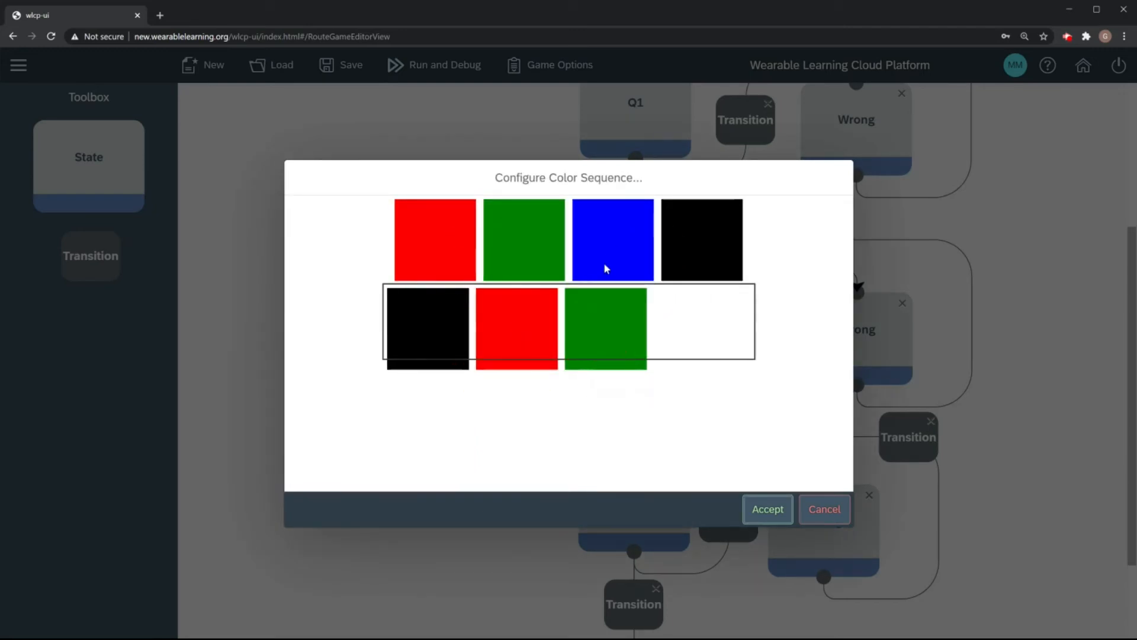
{"action": "left_click_drag", "start_coordinate": [603, 262], "coordinate": [703, 344]}
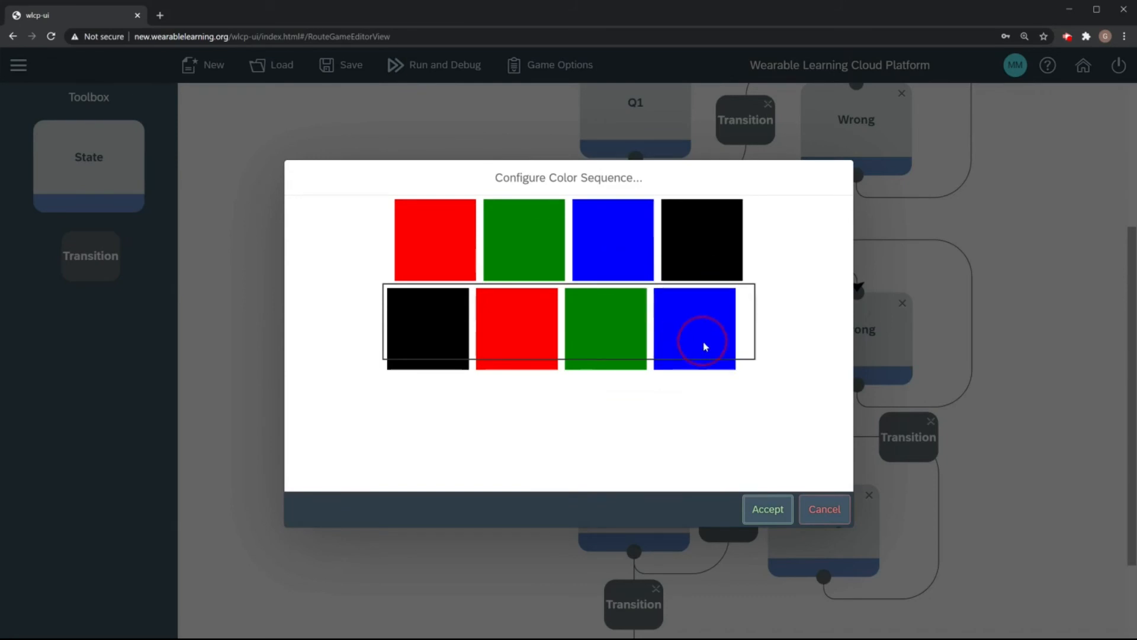
{"action": "left_click", "coordinate": [760, 516]}
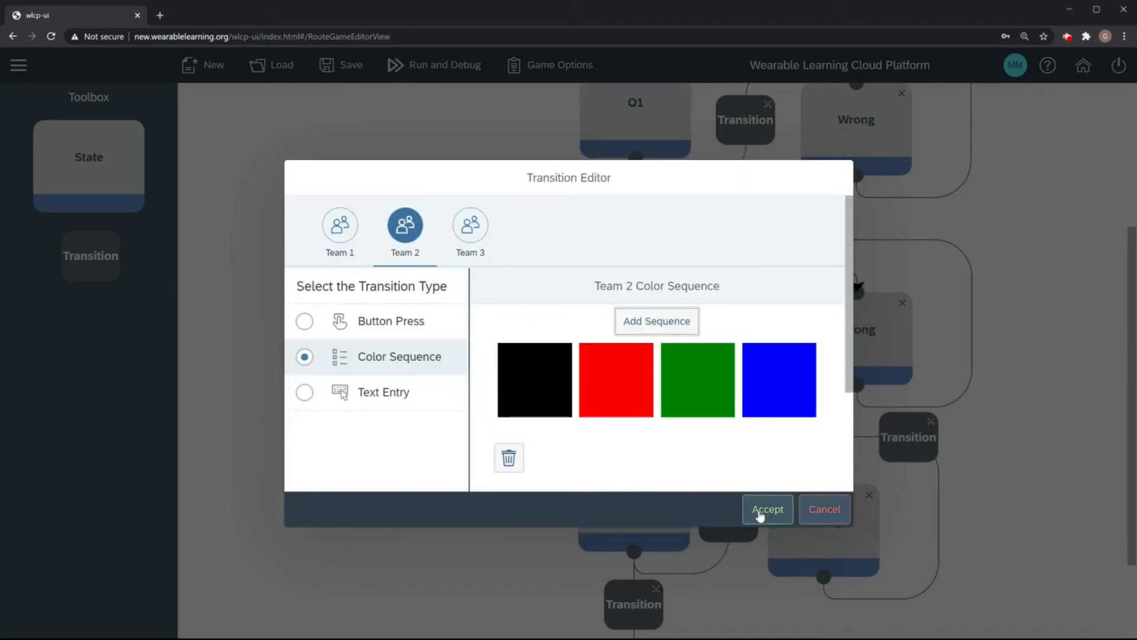
{"action": "left_click", "coordinate": [761, 516]}
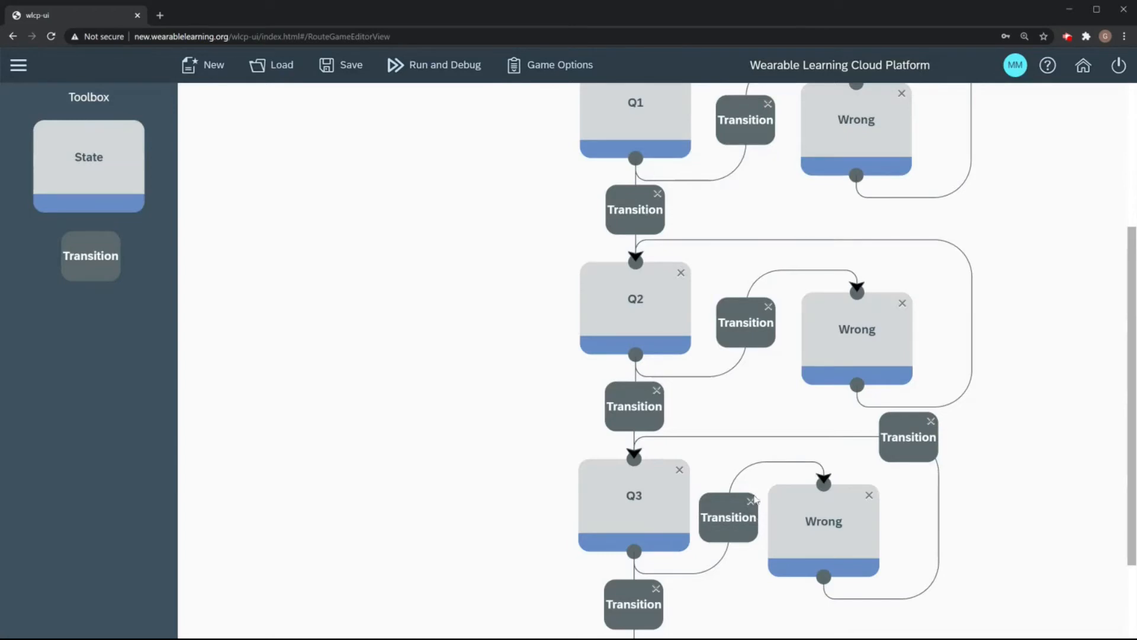
Step: Replace Team 2's color sequence on the transition from Q2 to its Wrong state with an empty sequence, and accept the transition changes
{"action": "double_click", "coordinate": [734, 332]}
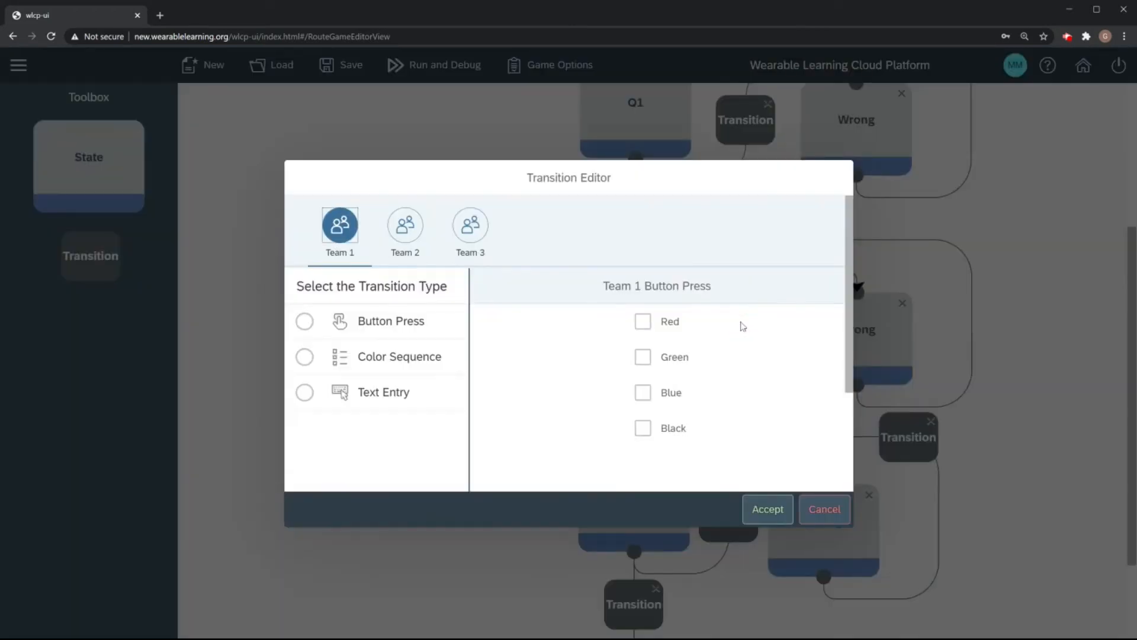
{"action": "left_click", "coordinate": [409, 227]}
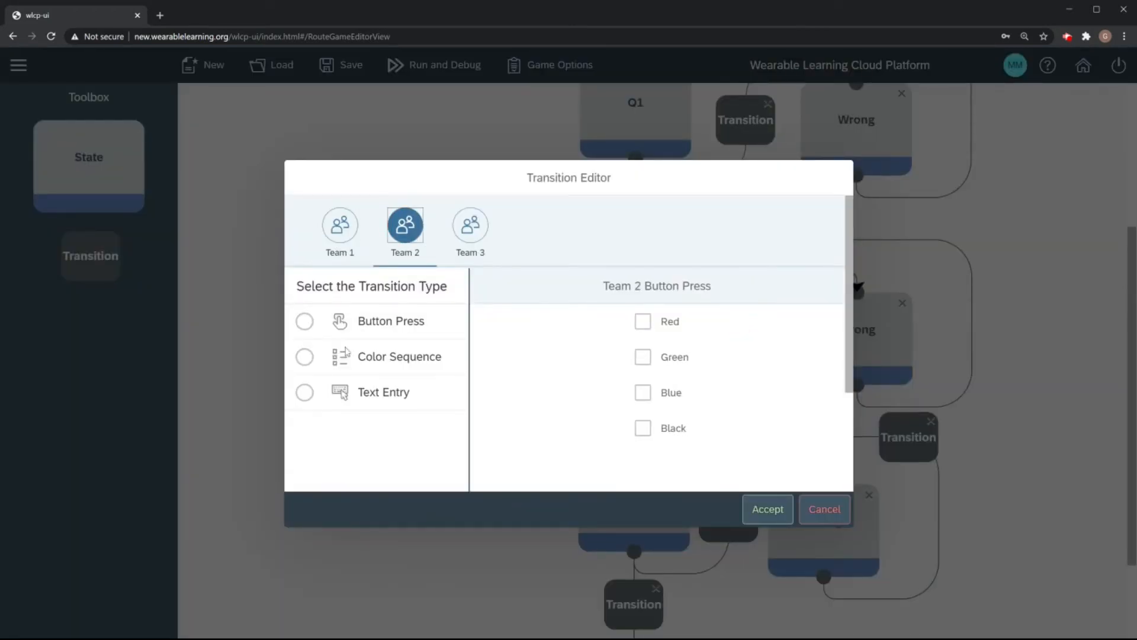
{"action": "left_click", "coordinate": [304, 357]}
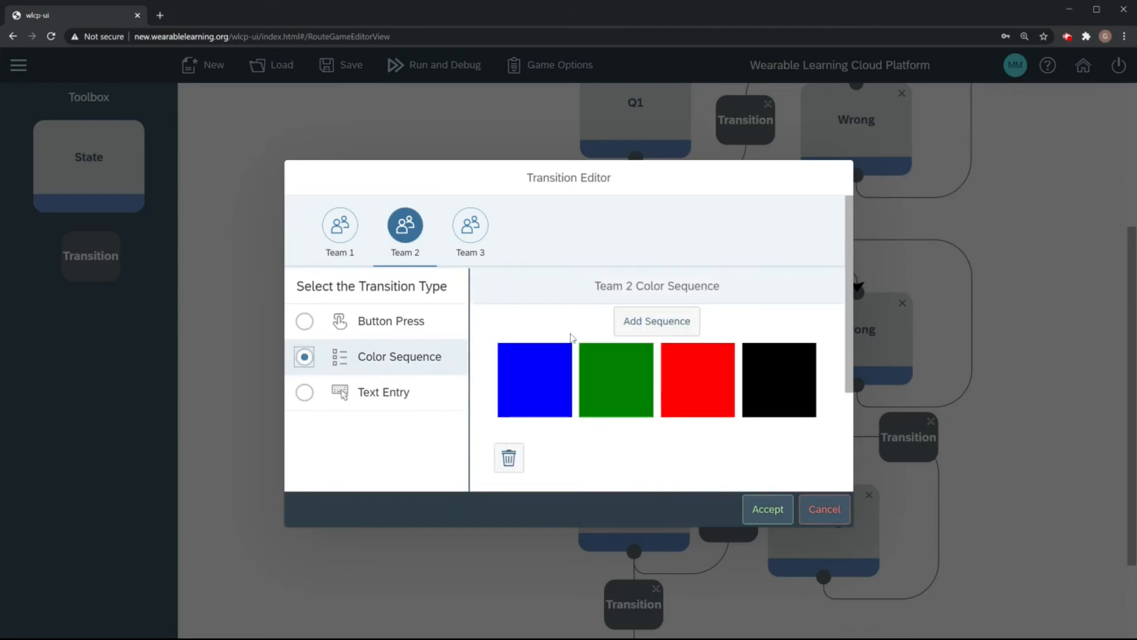
{"action": "left_click", "coordinate": [507, 459]}
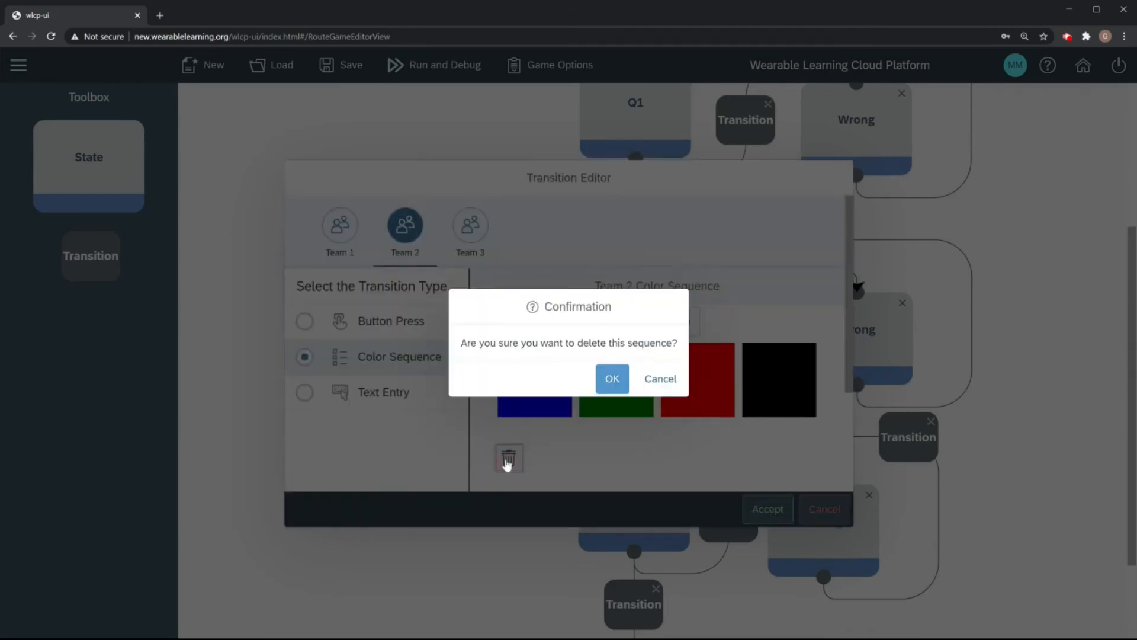
{"action": "left_click", "coordinate": [608, 380]}
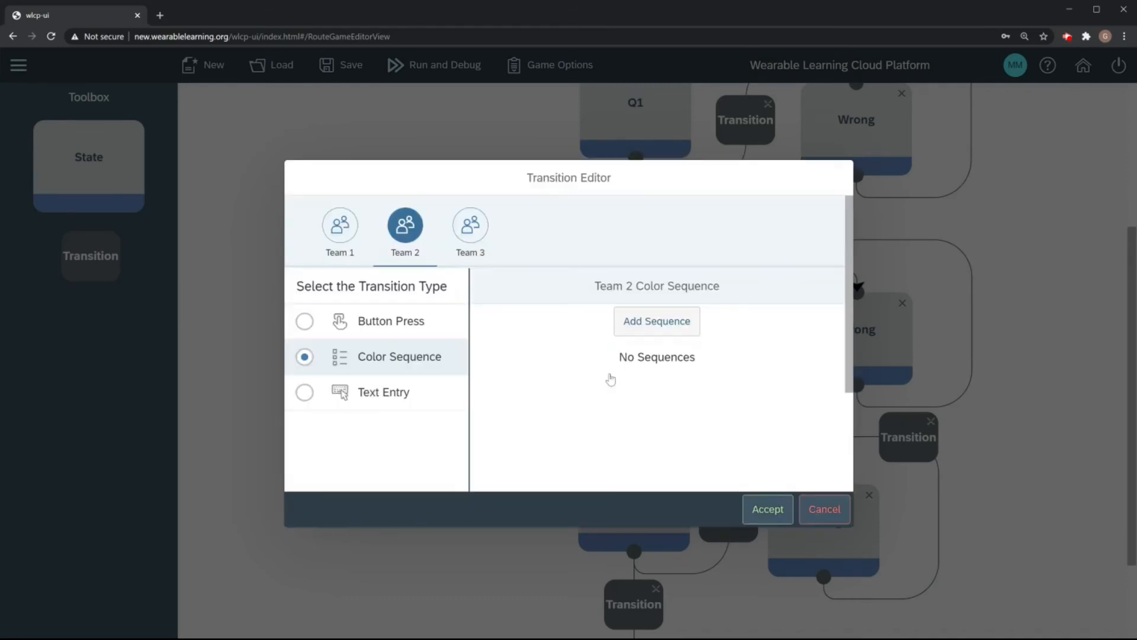
{"action": "left_click", "coordinate": [644, 329]}
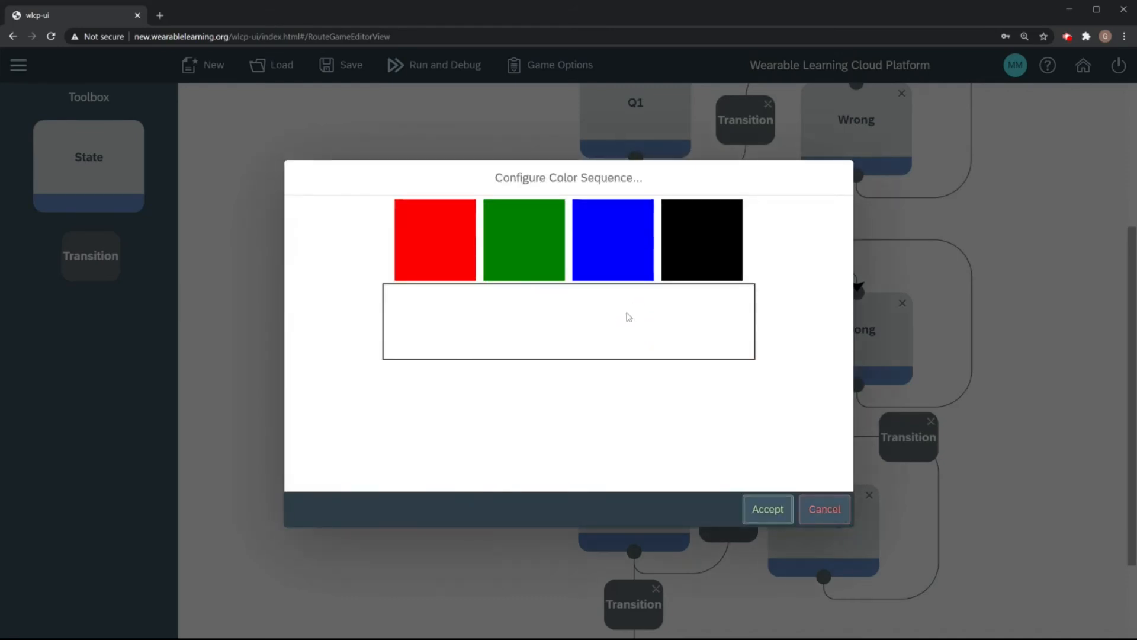
{"action": "left_click", "coordinate": [768, 510]}
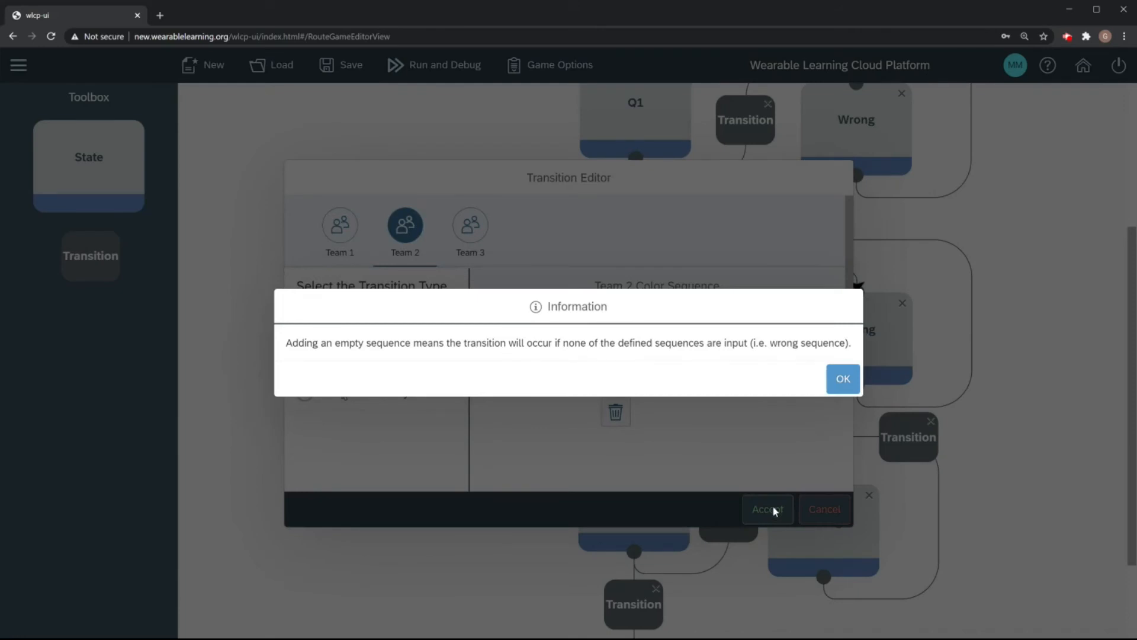
{"action": "left_click", "coordinate": [837, 389]}
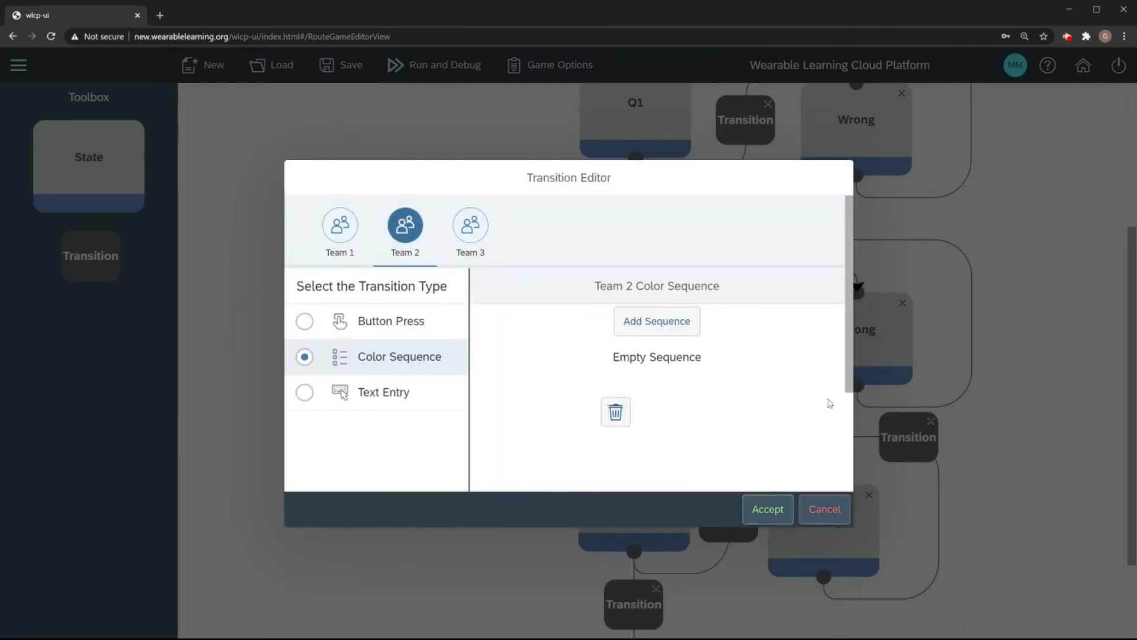
{"action": "left_click", "coordinate": [764, 510]}
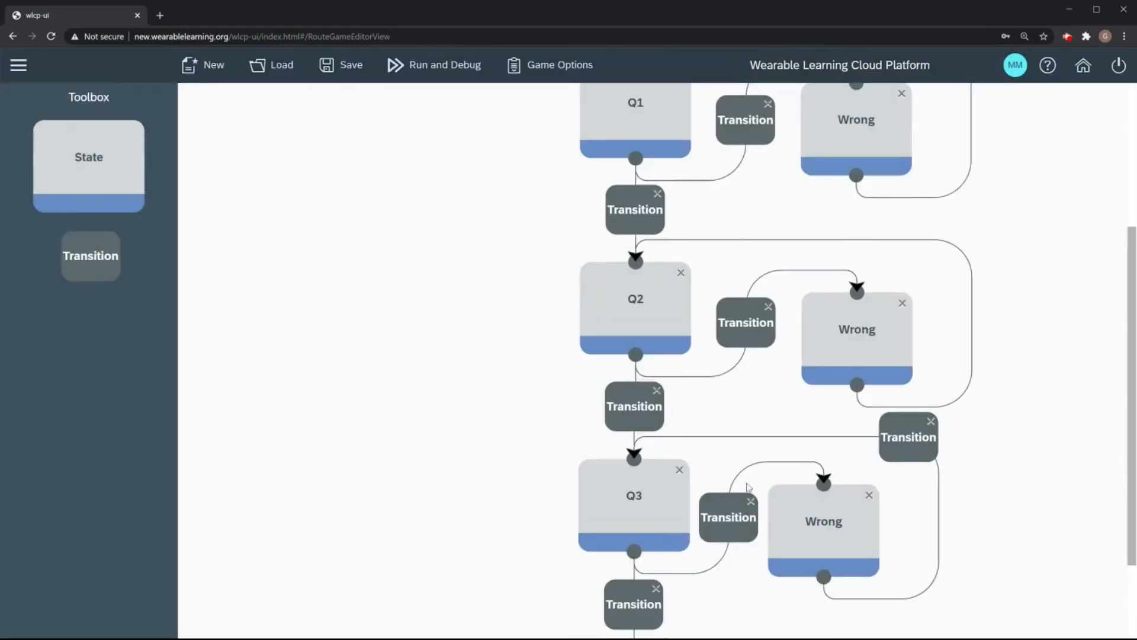
Step: Delete Team 2's Black, Red, Green, Blue color sequence from the transition between Q2 and Q3
{"action": "left_click", "coordinate": [646, 418]}
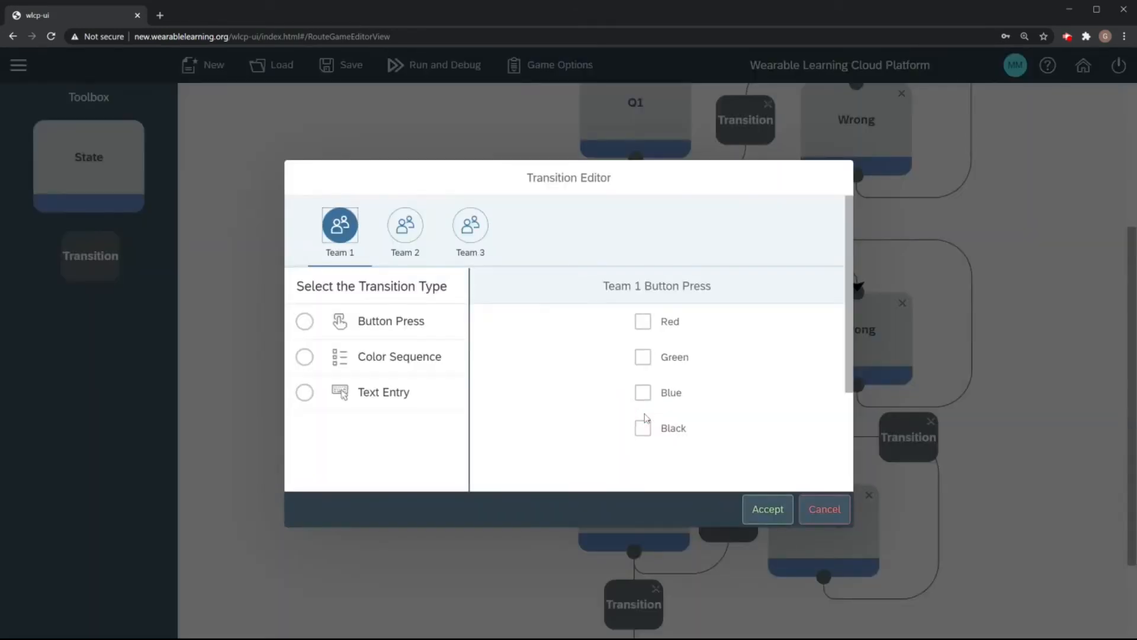
{"action": "left_click", "coordinate": [402, 248]}
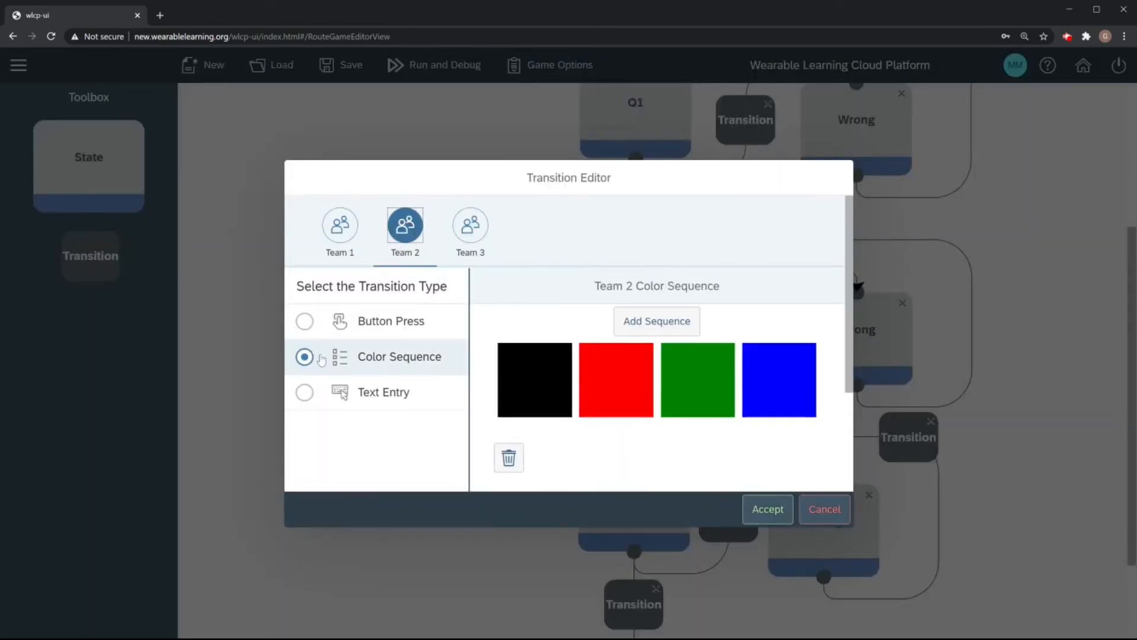
{"action": "left_click", "coordinate": [508, 457]}
{"action": "left_click", "coordinate": [611, 379]}
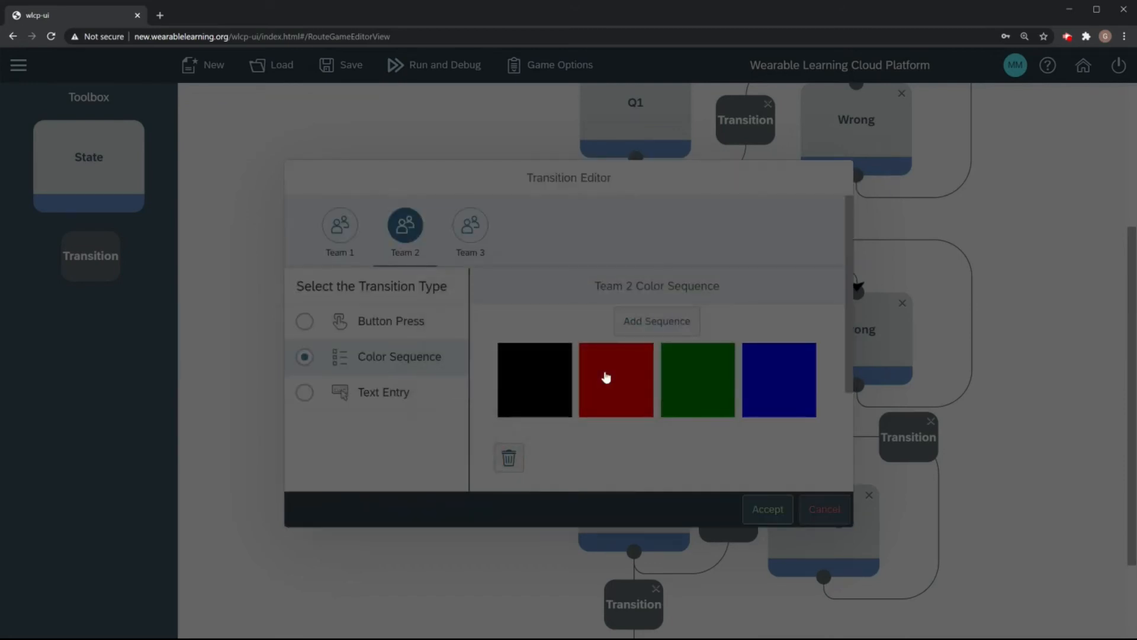
Step: Add the color sequence Blue, Green, Red, Black for Team 2 on the Q2-to-Q3 transition and accept the transition changes
{"action": "left_click", "coordinate": [668, 323]}
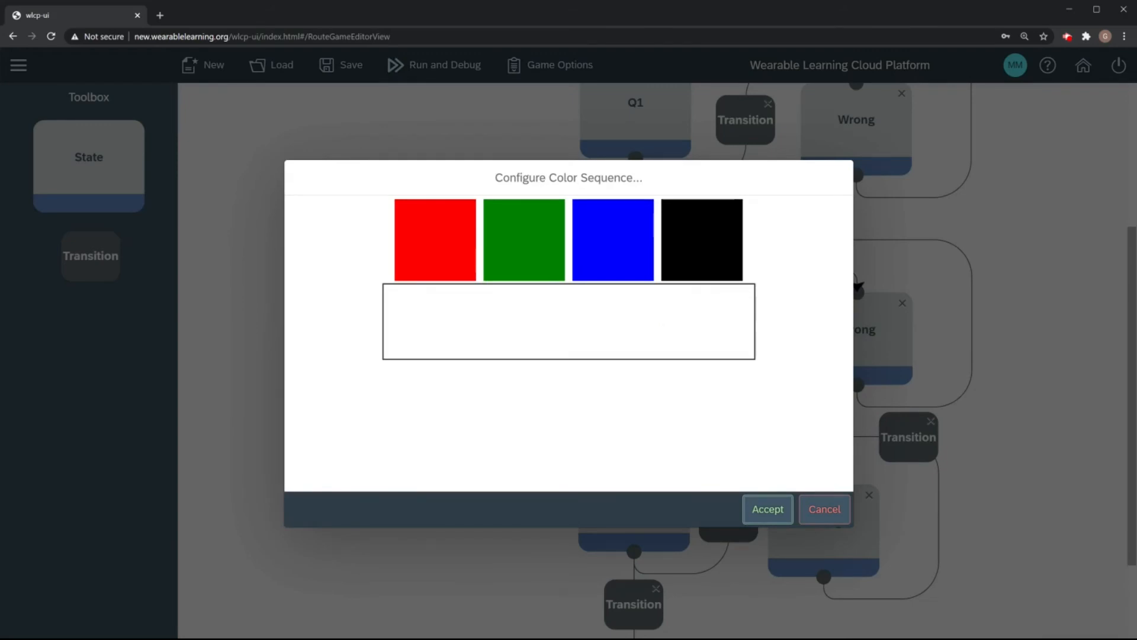
{"action": "left_click_drag", "start_coordinate": [627, 246], "coordinate": [515, 323]}
{"action": "left_click_drag", "start_coordinate": [531, 244], "coordinate": [498, 324]}
{"action": "left_click_drag", "start_coordinate": [441, 247], "coordinate": [627, 373]}
{"action": "left_click_drag", "start_coordinate": [468, 261], "coordinate": [622, 340]}
{"action": "left_click_drag", "start_coordinate": [681, 252], "coordinate": [680, 322]}
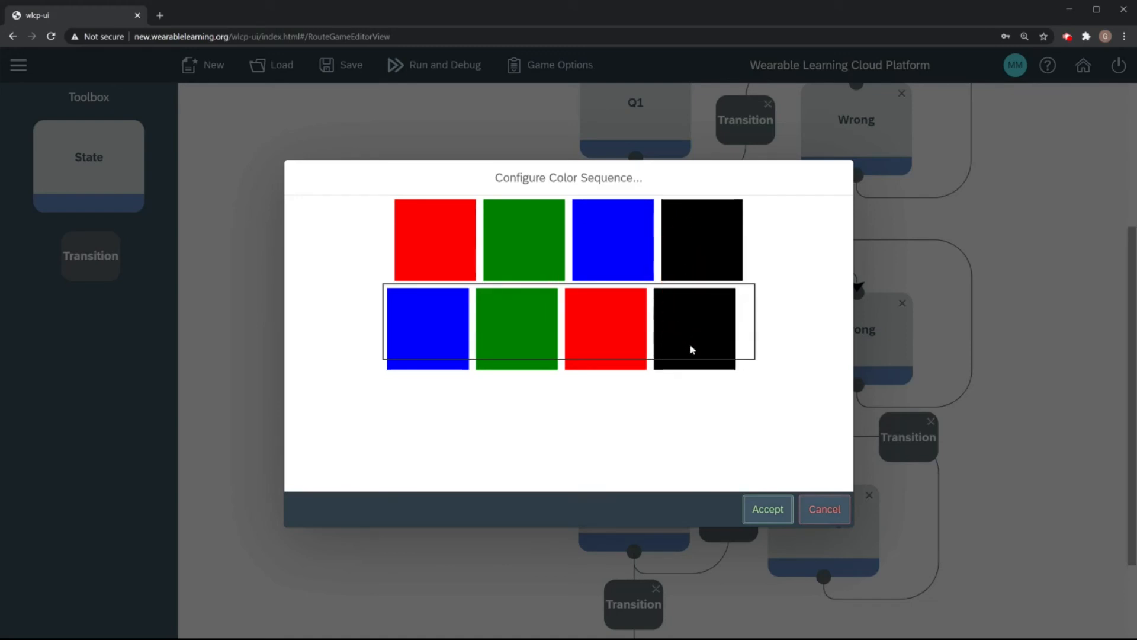
{"action": "left_click", "coordinate": [767, 504]}
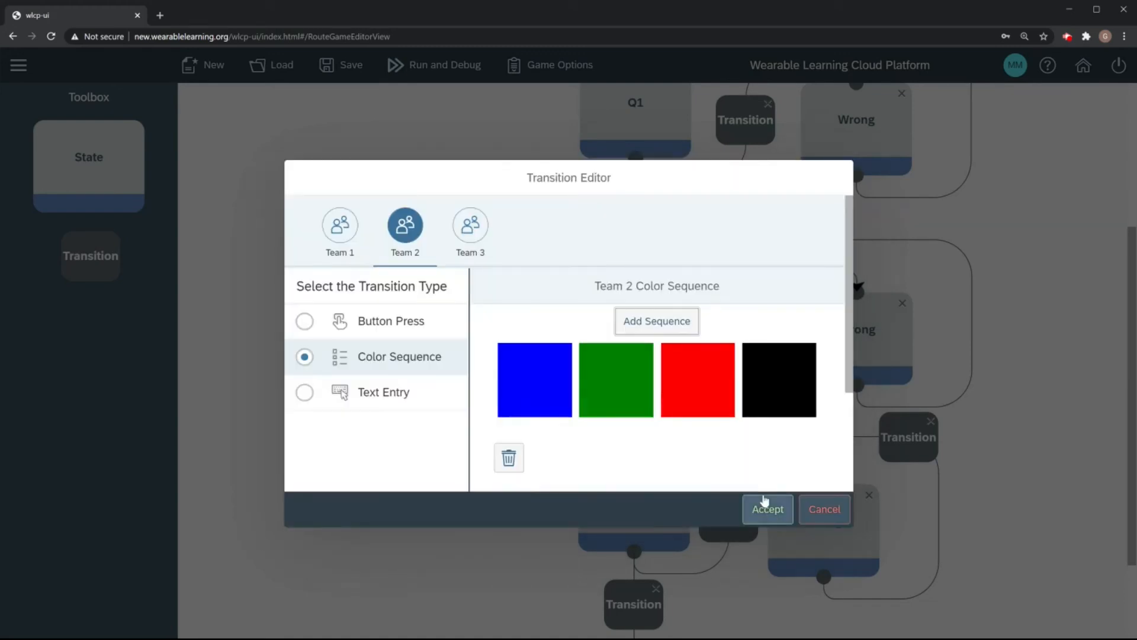
{"action": "left_click", "coordinate": [768, 513]}
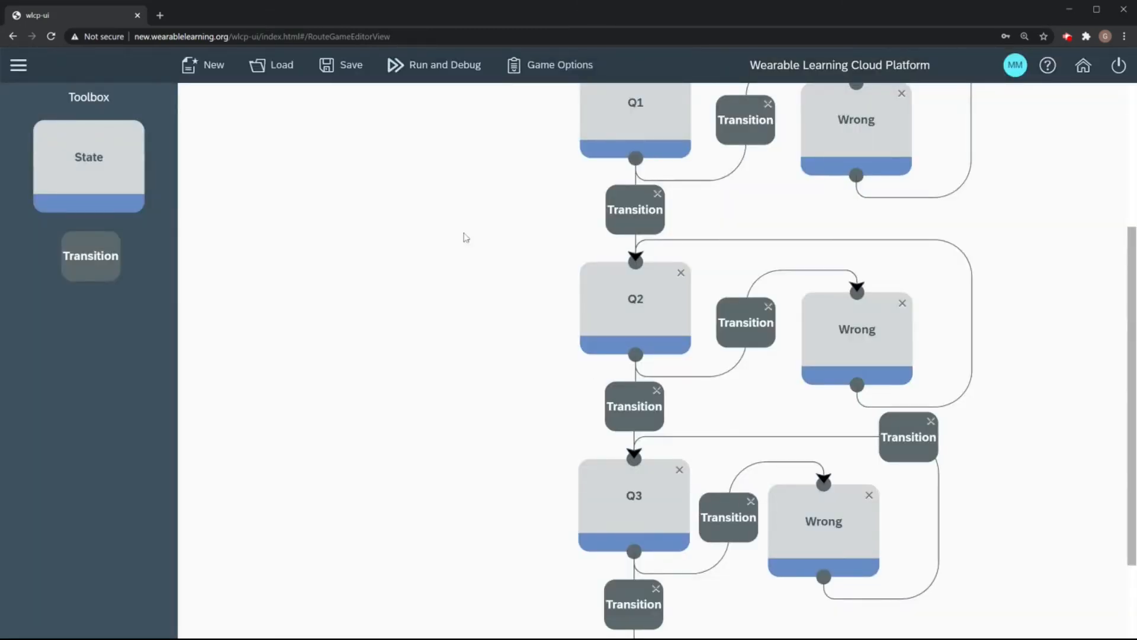
Step: Save the game, start debugging it in a new instance, and join as Team 2 Player 1
{"action": "left_click", "coordinate": [364, 71]}
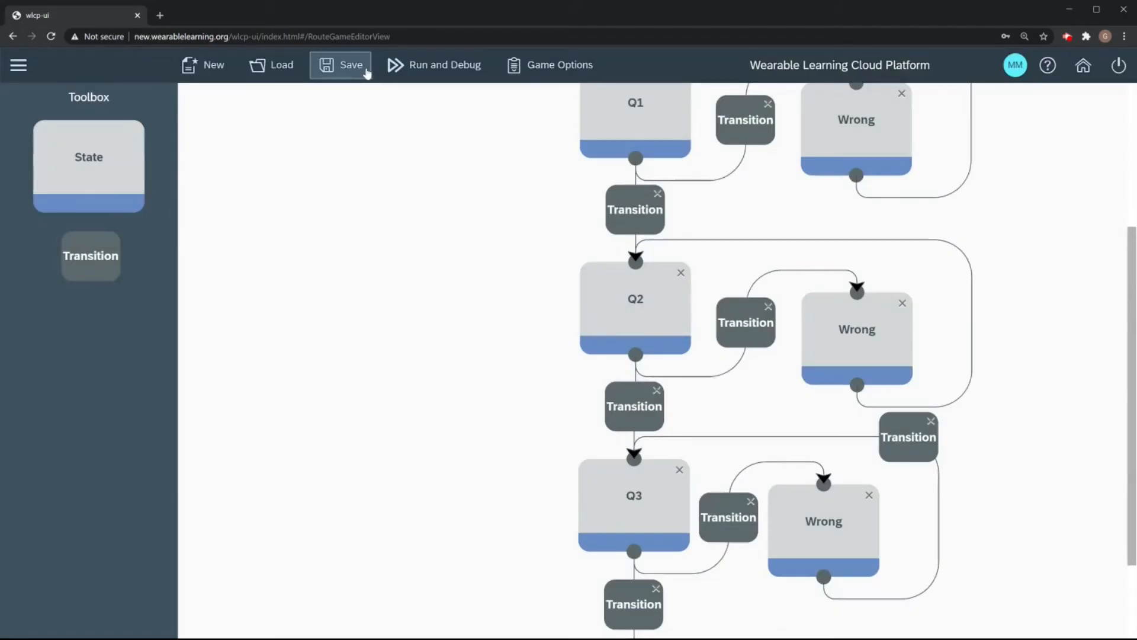
{"action": "left_click", "coordinate": [414, 68]}
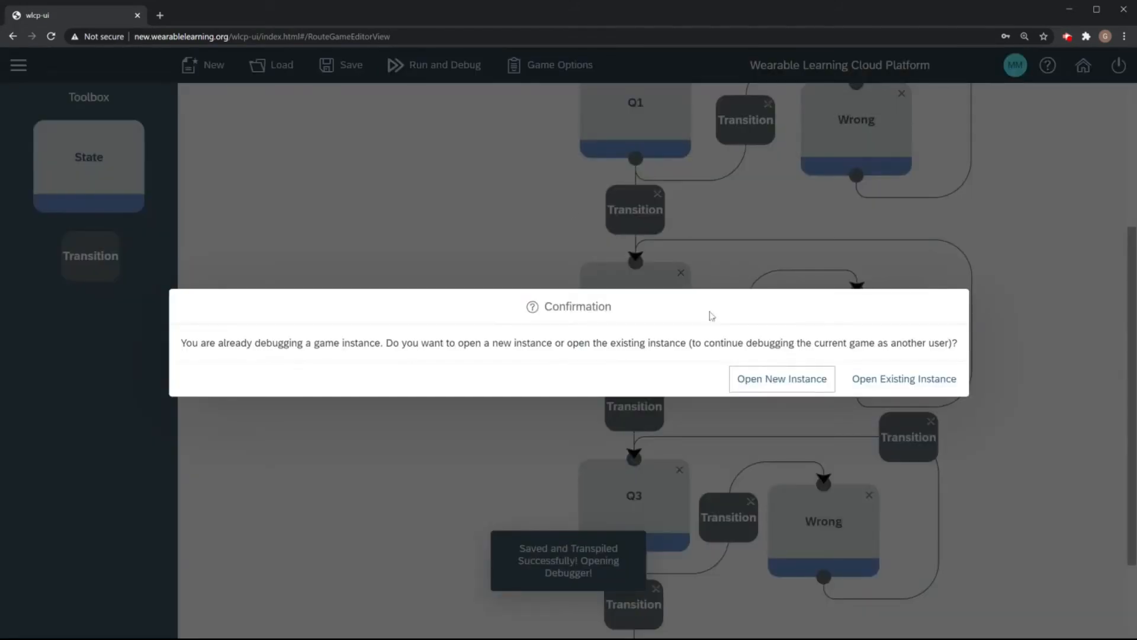
{"action": "left_click", "coordinate": [779, 378]}
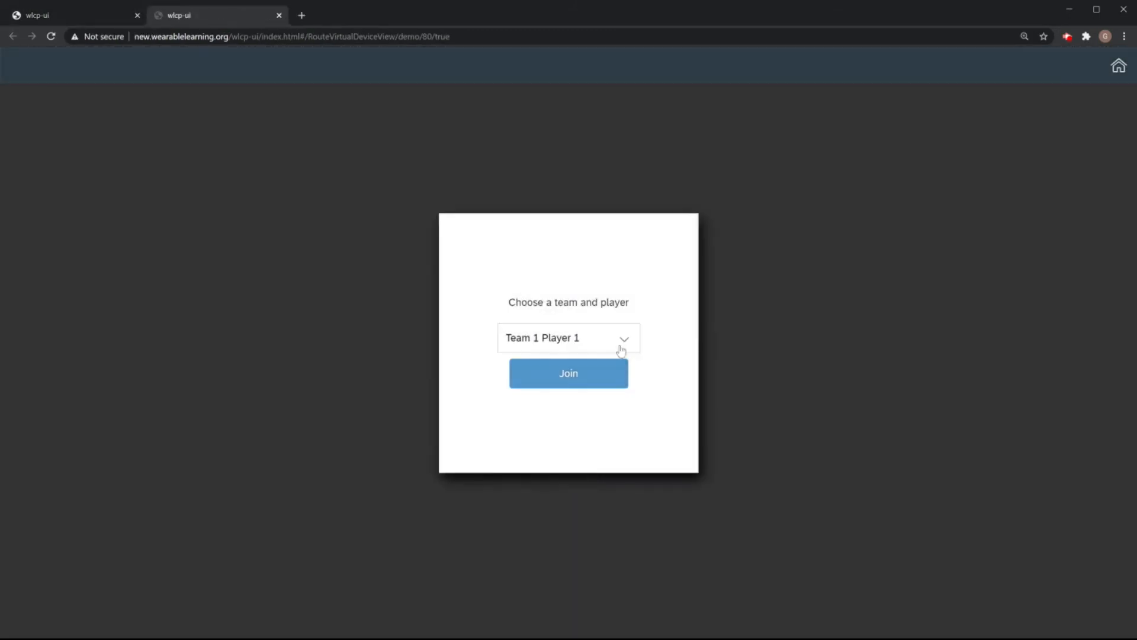
{"action": "left_click", "coordinate": [623, 339]}
{"action": "left_click", "coordinate": [578, 400]}
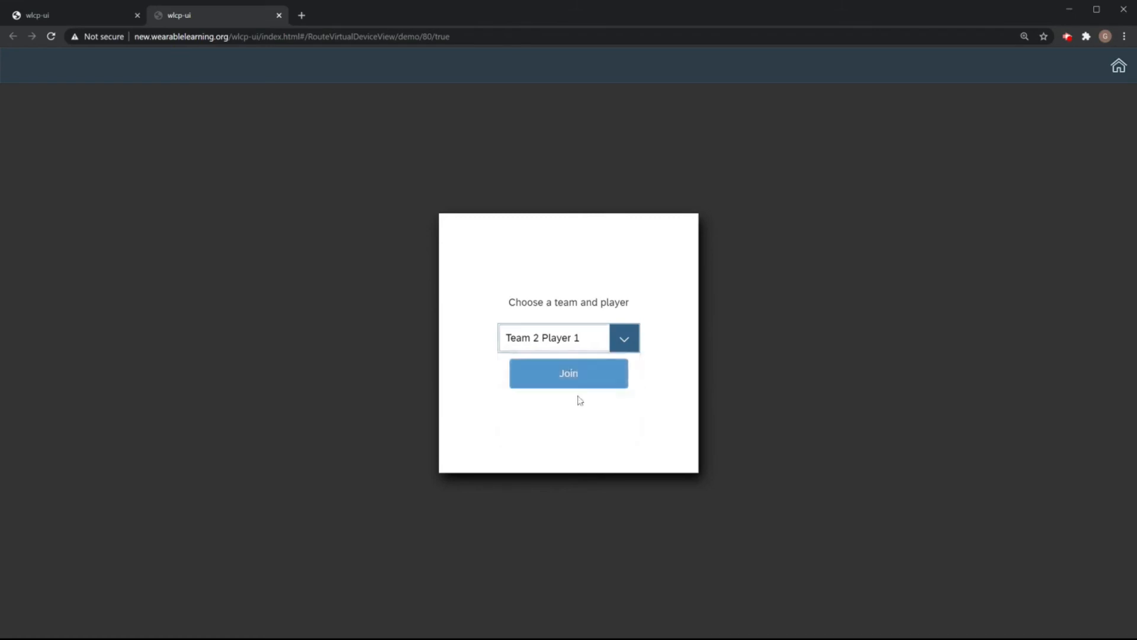
{"action": "left_click", "coordinate": [576, 375]}
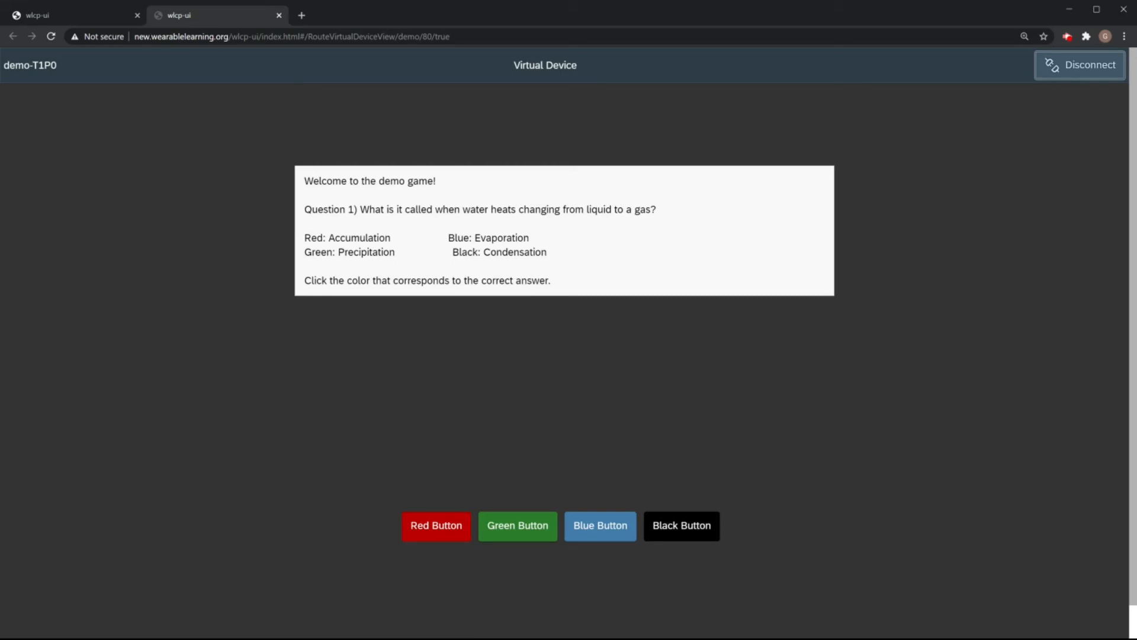
Step: Test the game by answering Question 1 with Blue and submitting Black, Red, Green, Blue for Question 2
{"action": "left_click", "coordinate": [586, 525]}
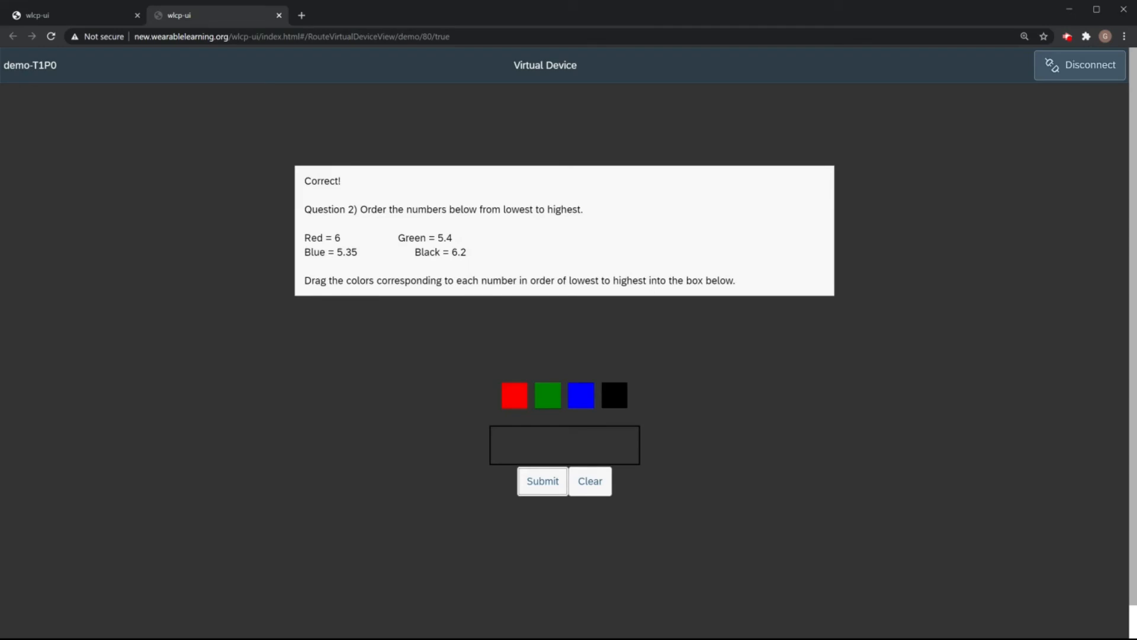
{"action": "left_click_drag", "start_coordinate": [612, 396], "coordinate": [518, 459]}
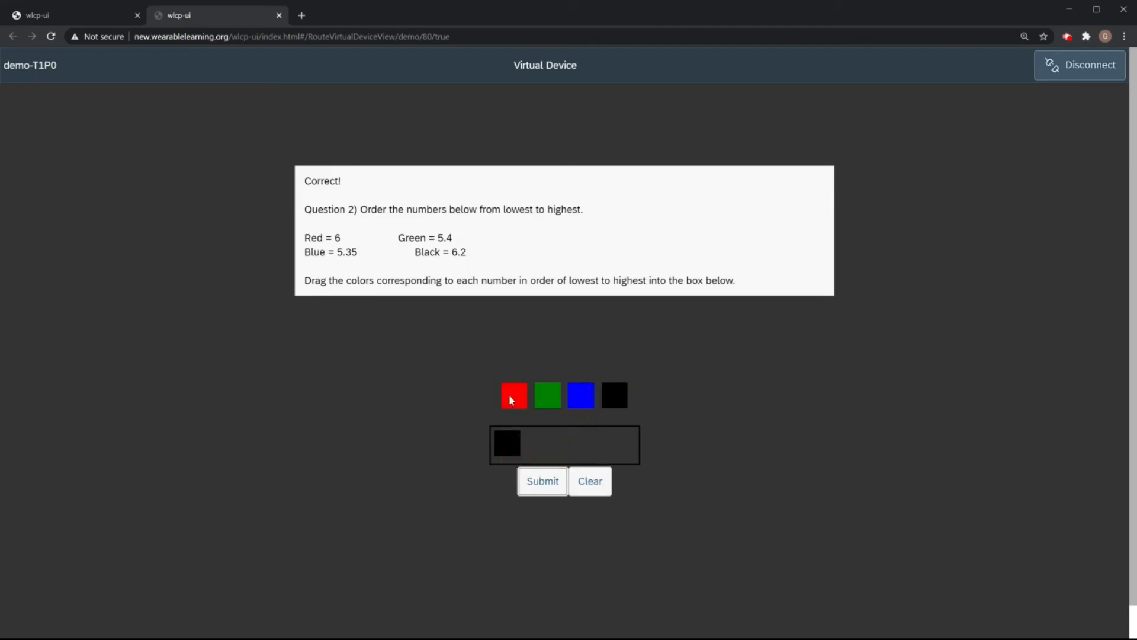
{"action": "left_click_drag", "start_coordinate": [512, 401], "coordinate": [540, 469]}
{"action": "left_click_drag", "start_coordinate": [546, 398], "coordinate": [584, 461]}
{"action": "left_click_drag", "start_coordinate": [581, 396], "coordinate": [609, 456]}
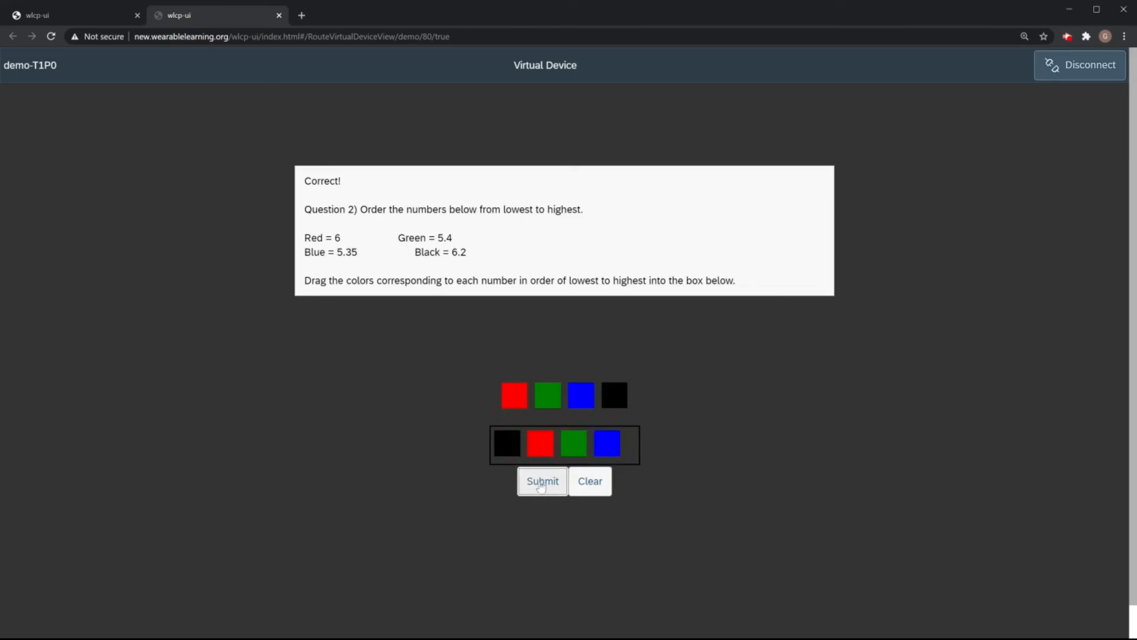
{"action": "left_click", "coordinate": [541, 487]}
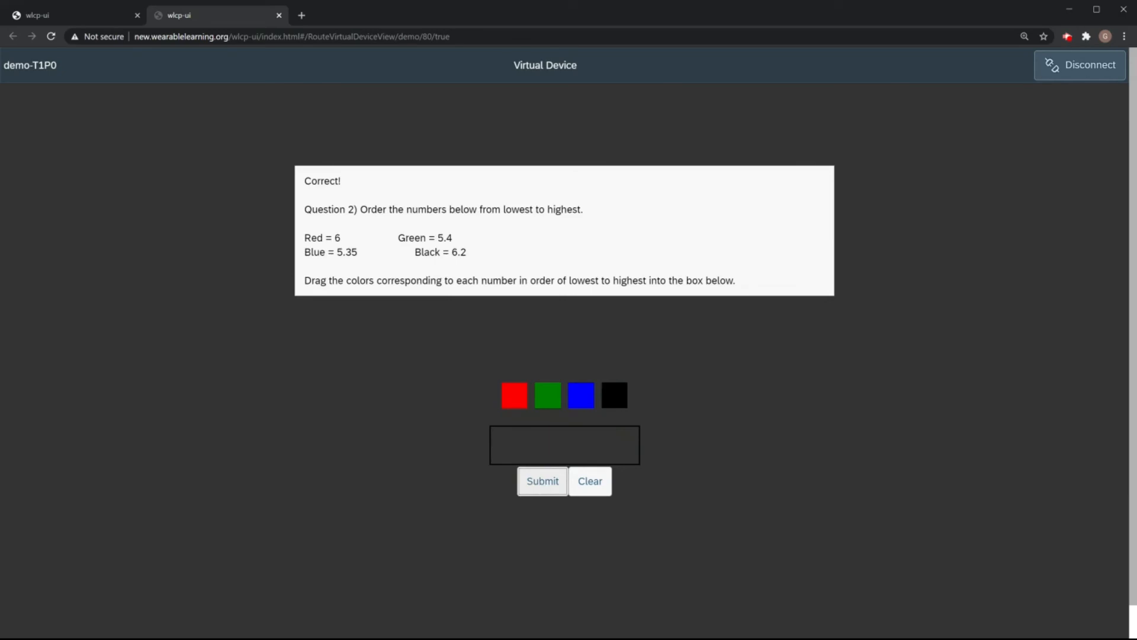
Step: Close the debug instance and check the display text of Q2's Wrong state without changing it
{"action": "left_click", "coordinate": [279, 14]}
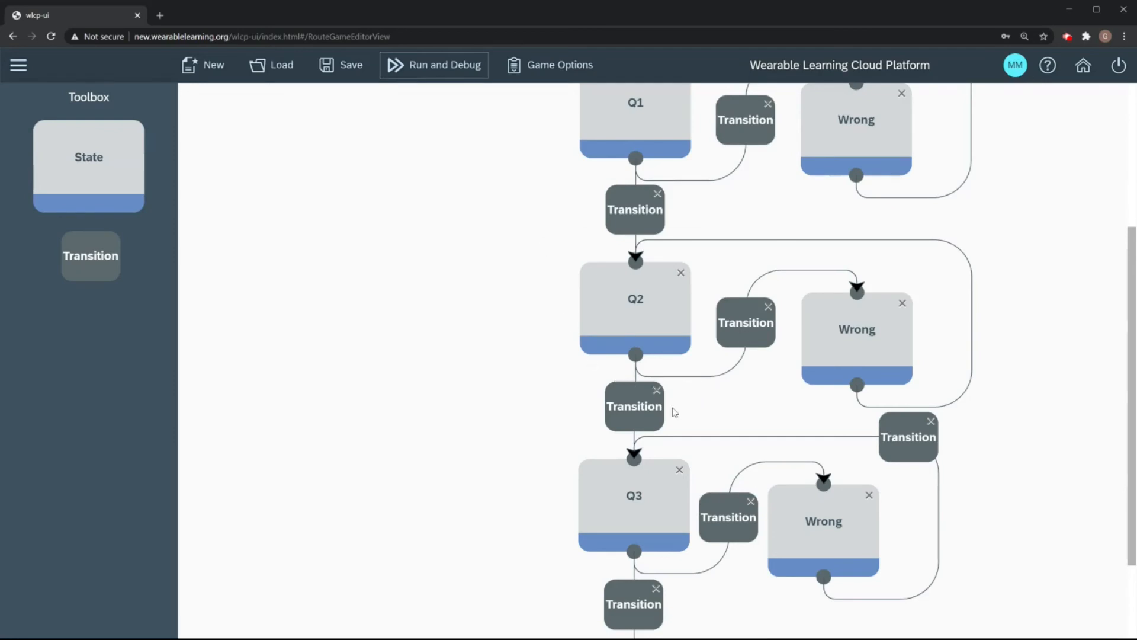
{"action": "double_click", "coordinate": [871, 330]}
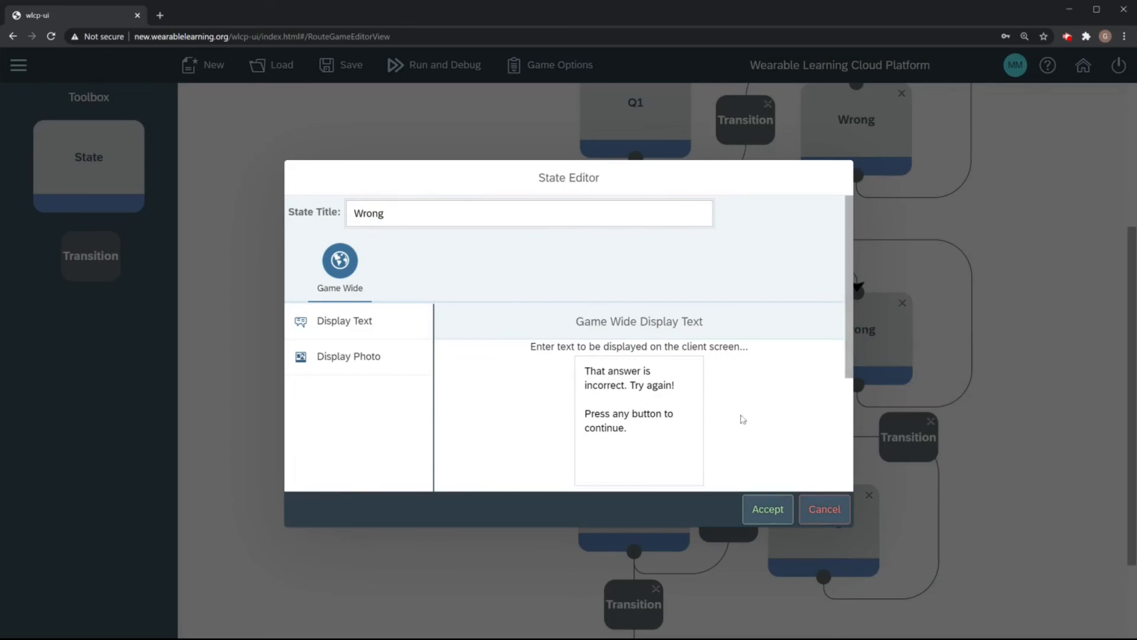
{"action": "left_click", "coordinate": [814, 519]}
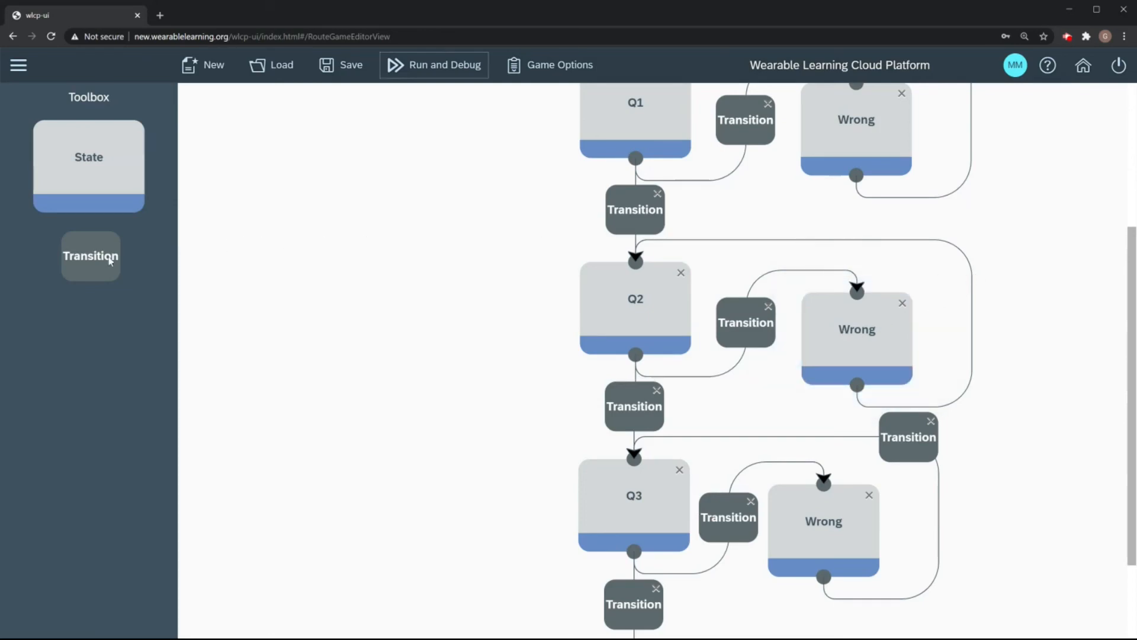
Step: Add a transition on the connection from Q2's Wrong state back to Q2, accepting game-wide button presses of Red, Green, Blue and Black
{"action": "left_click_drag", "start_coordinate": [109, 259], "coordinate": [266, 272]}
{"action": "left_click_drag", "start_coordinate": [410, 290], "coordinate": [961, 256]}
{"action": "double_click", "coordinate": [934, 251]}
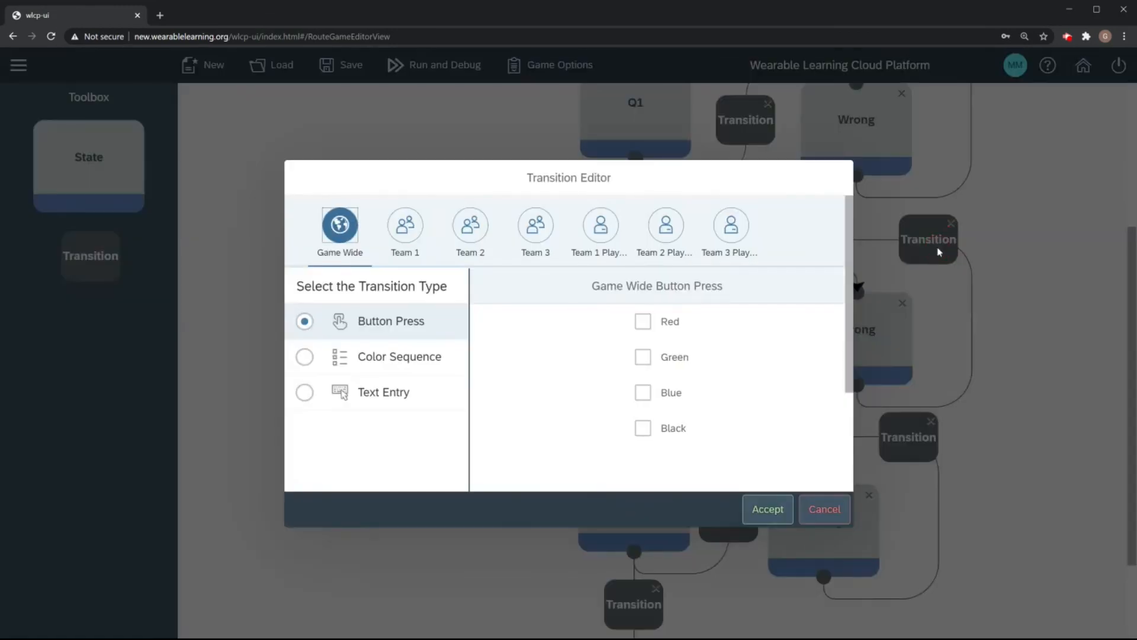
{"action": "left_click", "coordinate": [643, 321]}
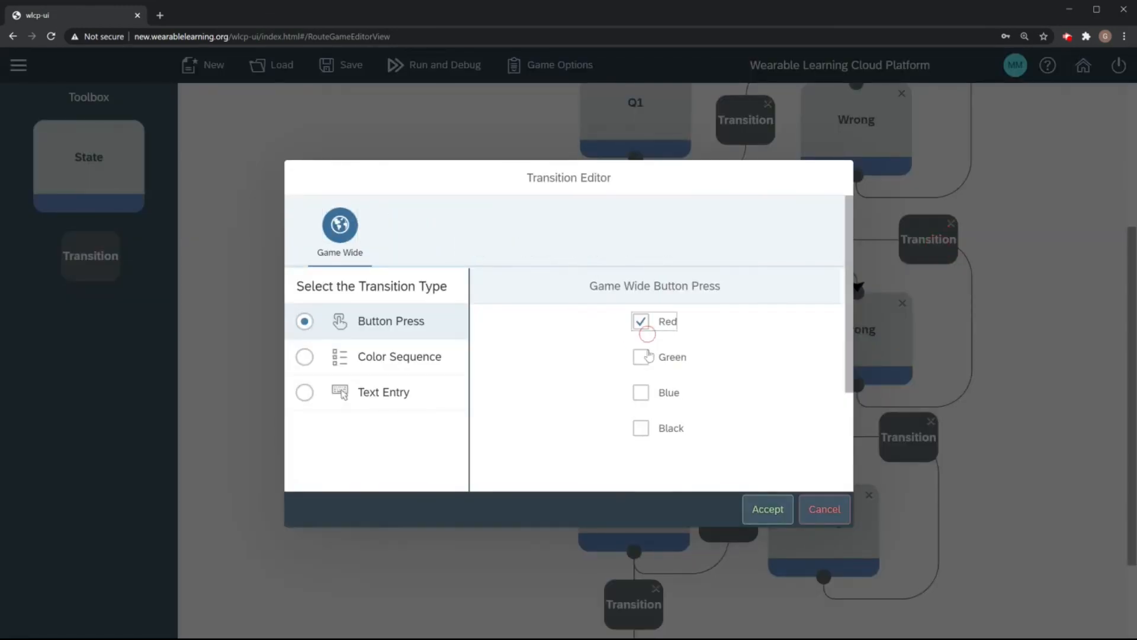
{"action": "left_click", "coordinate": [642, 358]}
{"action": "left_click", "coordinate": [642, 392]}
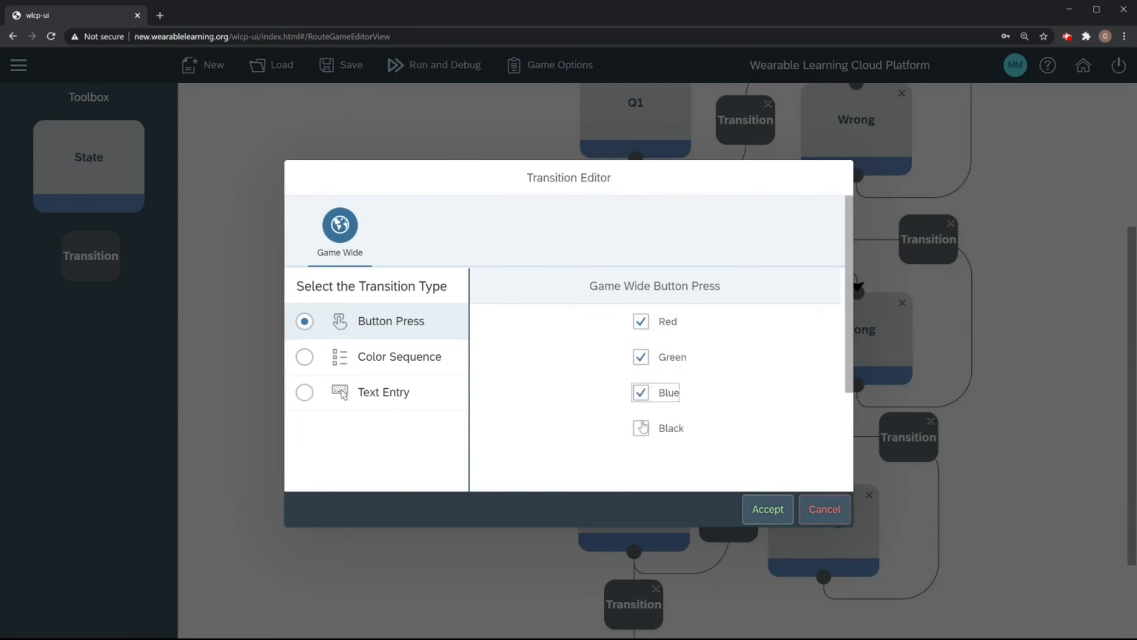
{"action": "left_click", "coordinate": [643, 428]}
{"action": "left_click", "coordinate": [766, 507]}
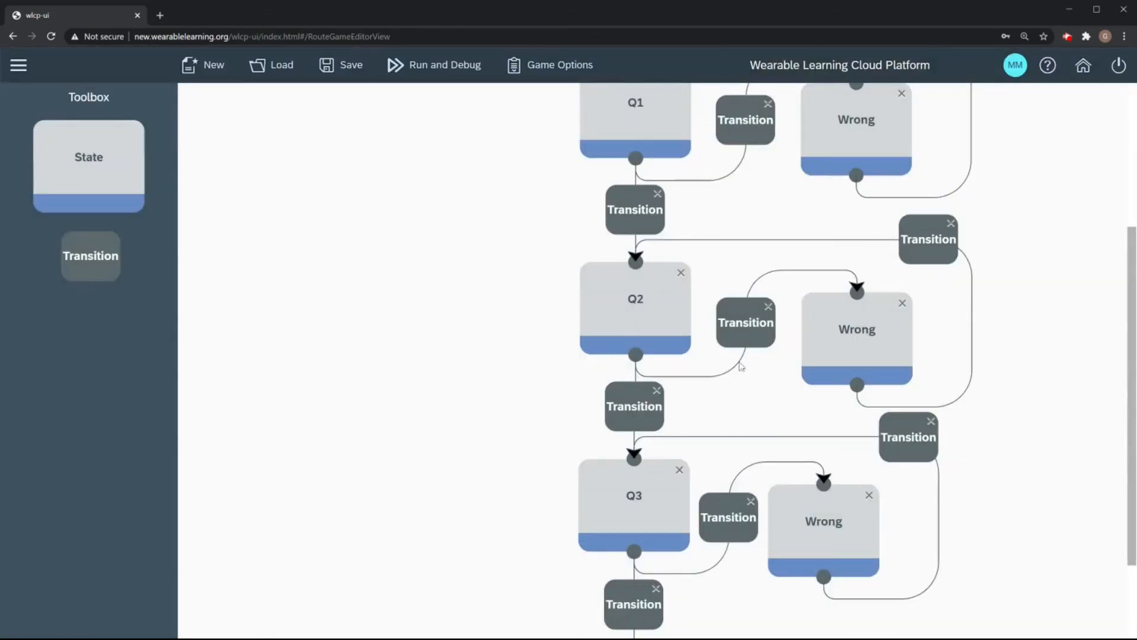
Step: Save the game with the added transition and join a new debug instance as Team 2 Player 1
{"action": "left_click", "coordinate": [349, 72]}
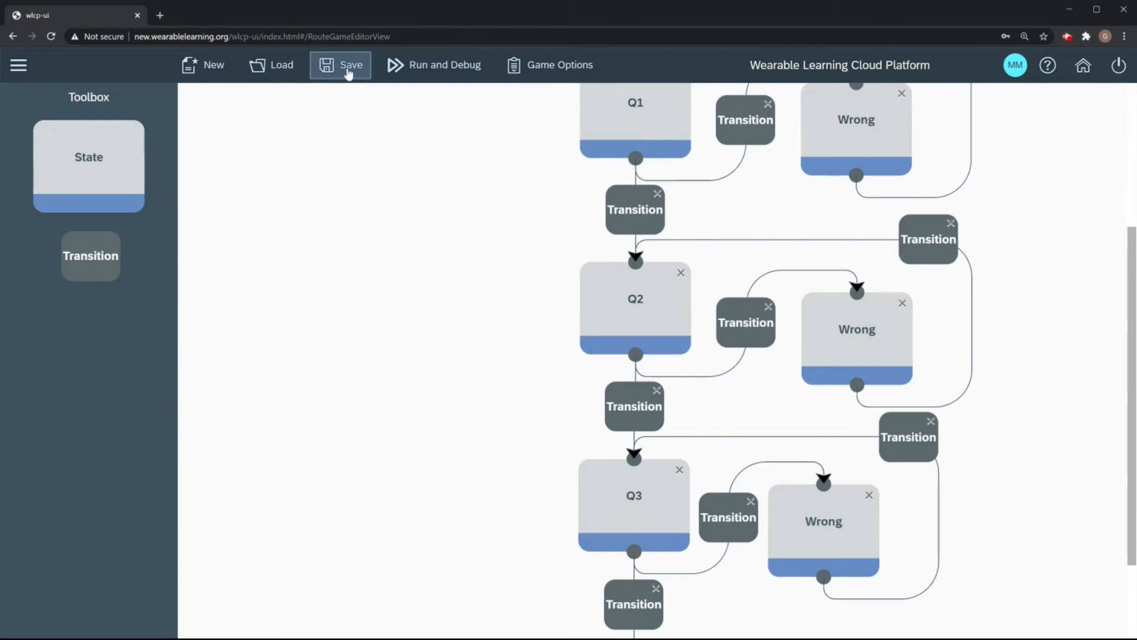
{"action": "left_click", "coordinate": [429, 76]}
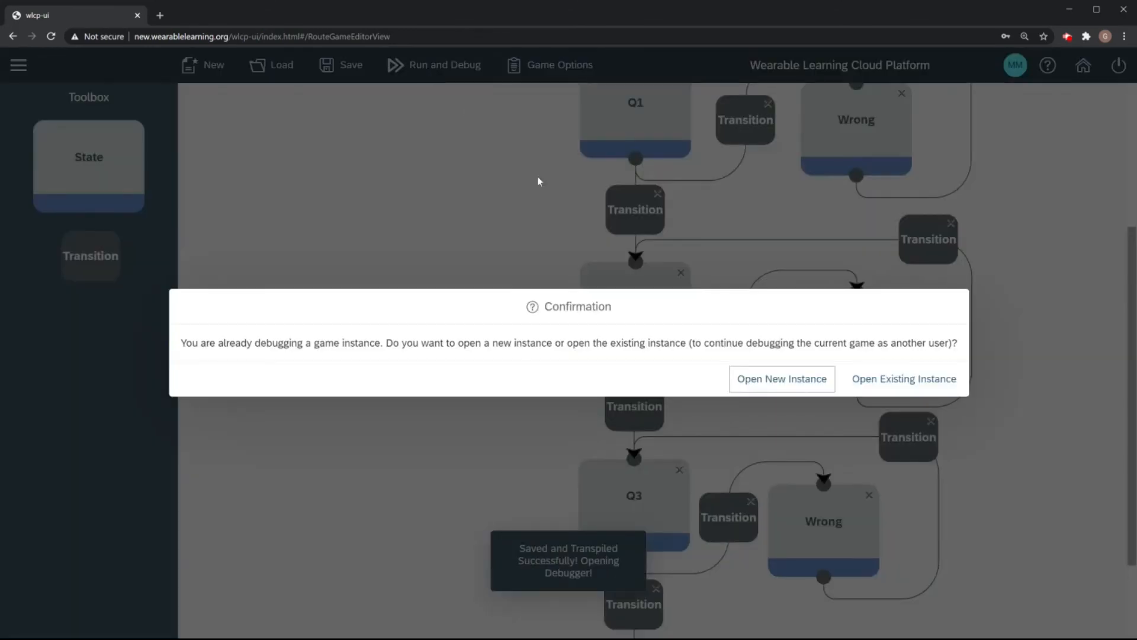
{"action": "left_click", "coordinate": [744, 382]}
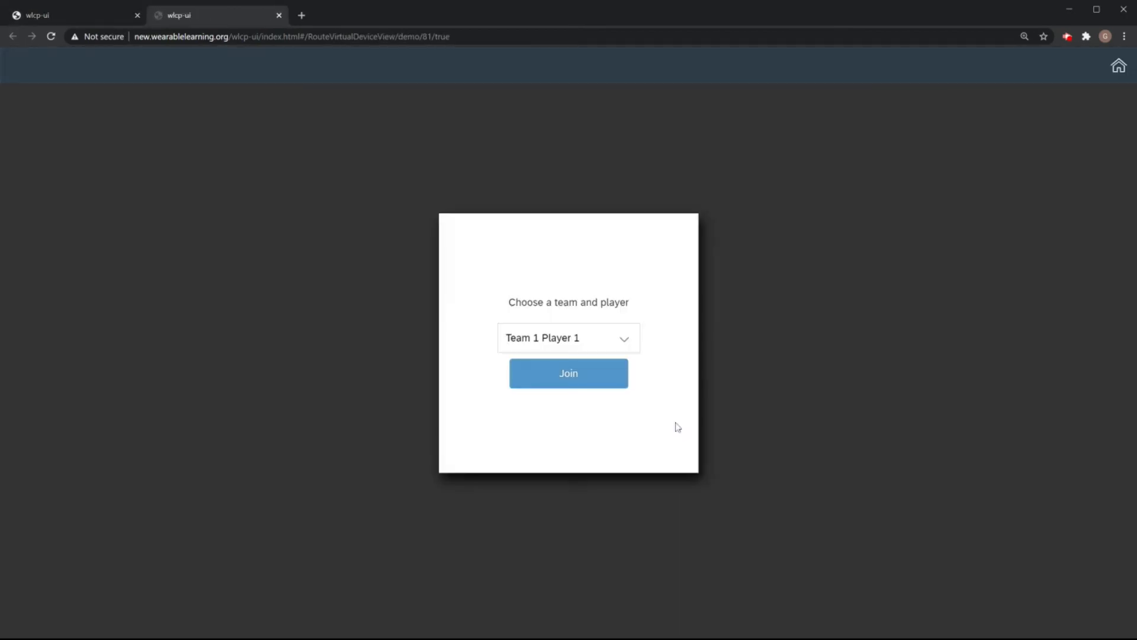
{"action": "left_click", "coordinate": [633, 345]}
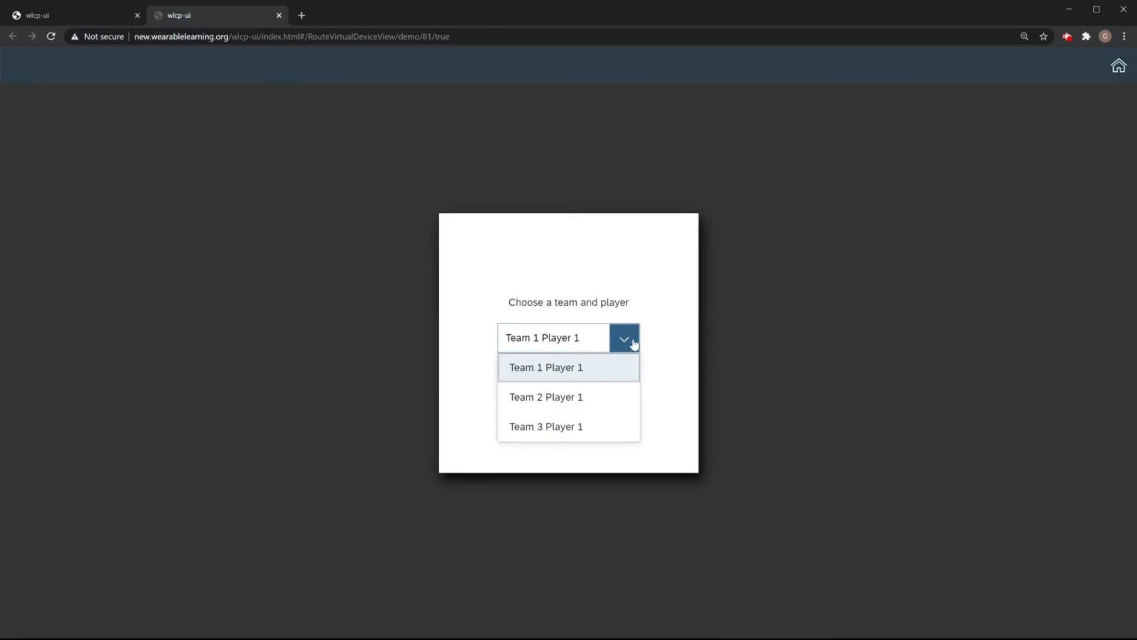
{"action": "left_click", "coordinate": [612, 396]}
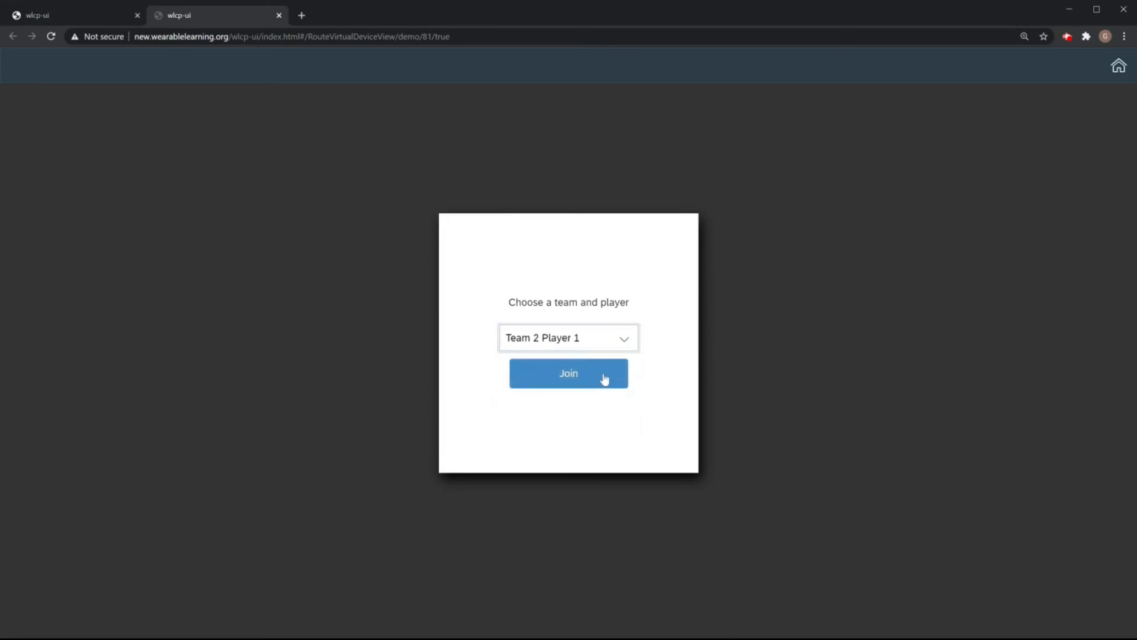
{"action": "left_click", "coordinate": [604, 380]}
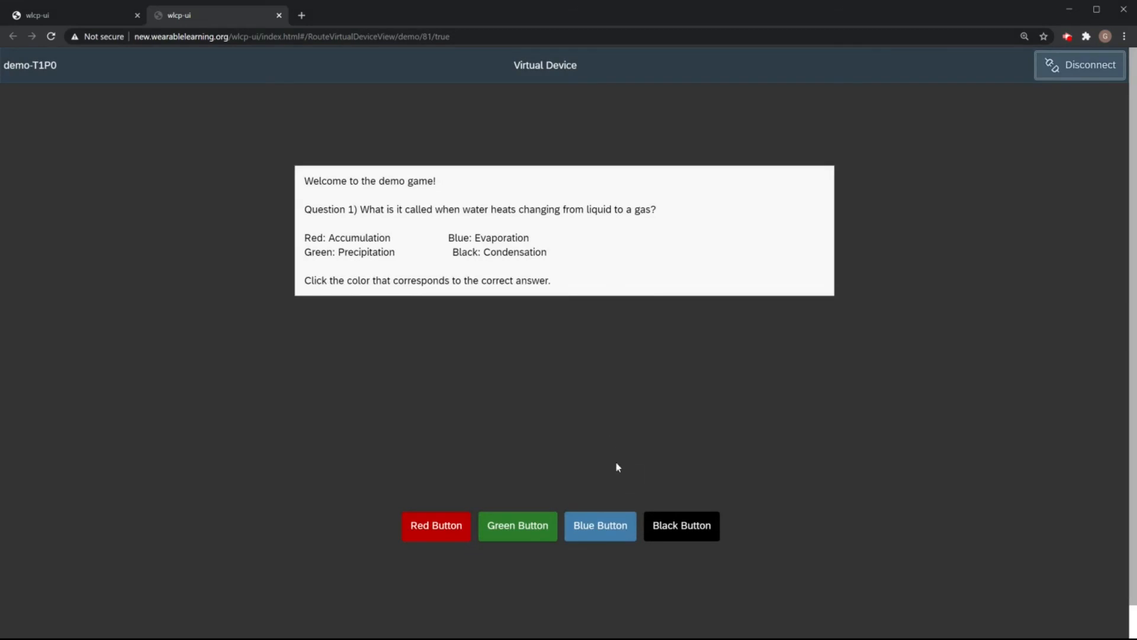
Step: Answer Question 1 with Blue and submit the wrong order Black, Red, Green, Blue for Question 2
{"action": "left_click", "coordinate": [609, 525]}
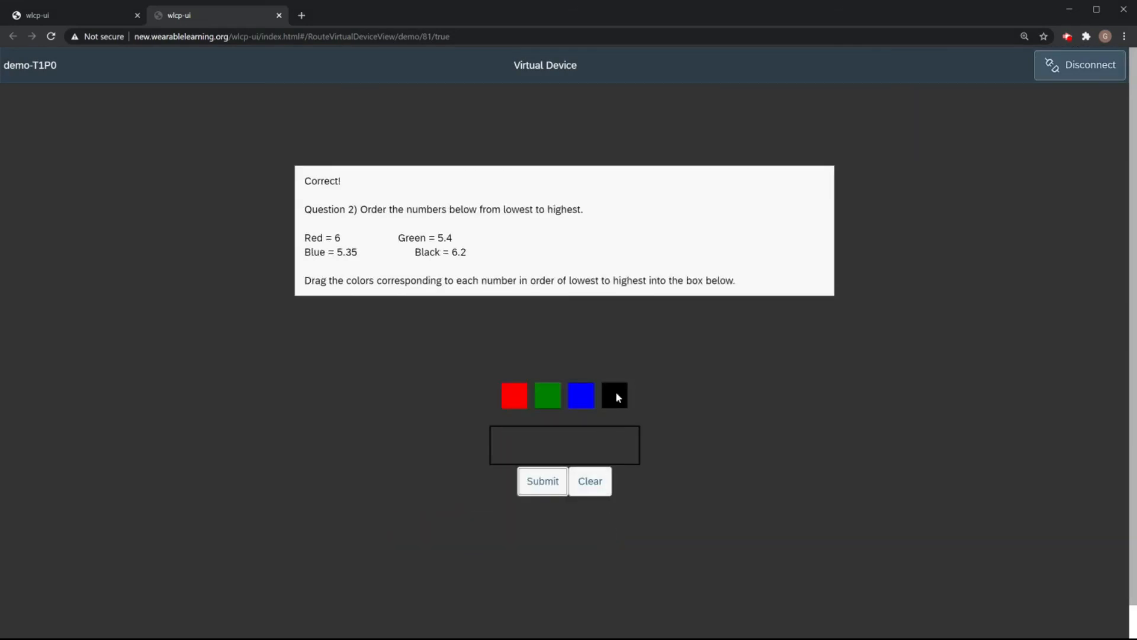
{"action": "left_click_drag", "start_coordinate": [616, 398], "coordinate": [528, 454]}
{"action": "left_click_drag", "start_coordinate": [522, 399], "coordinate": [556, 444]}
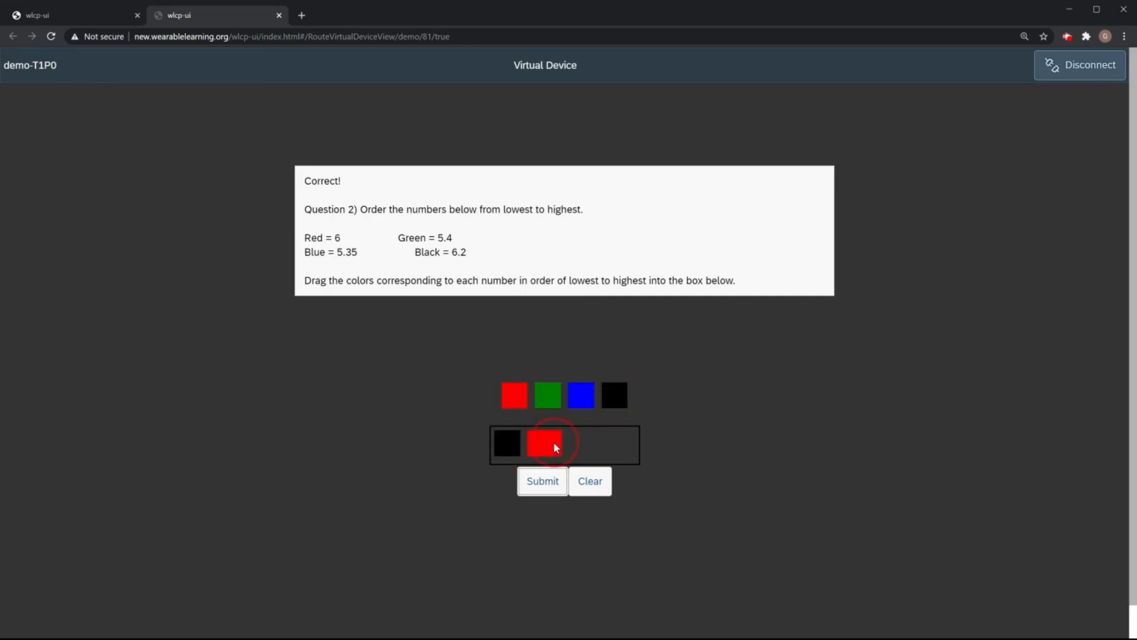
{"action": "left_click_drag", "start_coordinate": [548, 405], "coordinate": [578, 447]}
{"action": "left_click_drag", "start_coordinate": [581, 395], "coordinate": [610, 444]}
{"action": "left_click", "coordinate": [549, 480]}
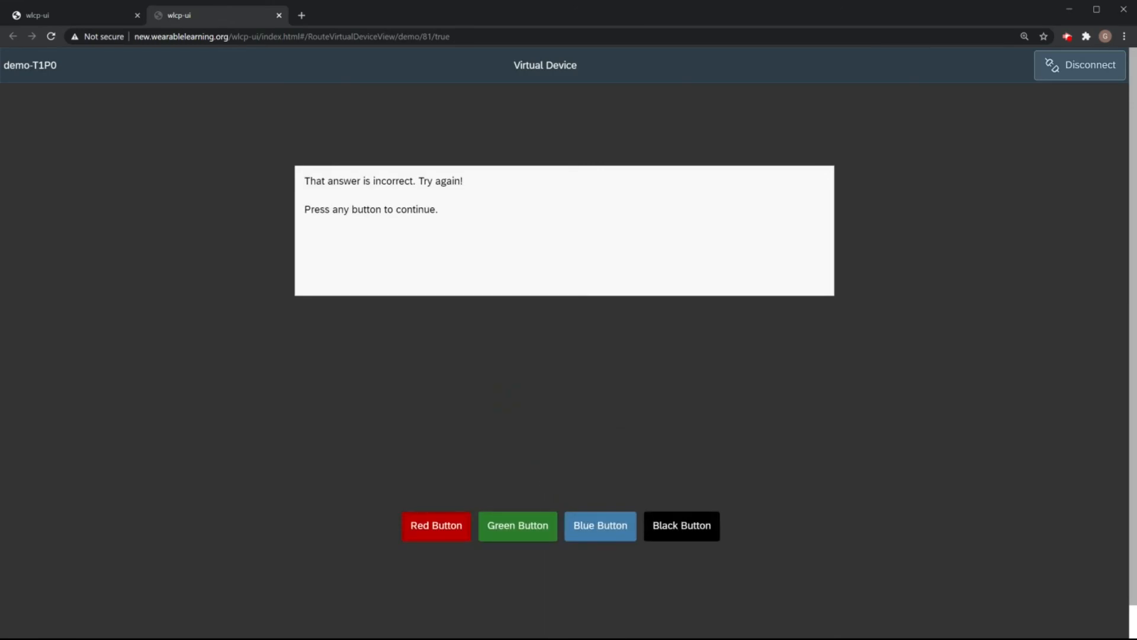
Step: Continue from the incorrect-answer screen with Black and submit the order Blue, Green, Red, Black for Question 2
{"action": "left_click", "coordinate": [655, 527]}
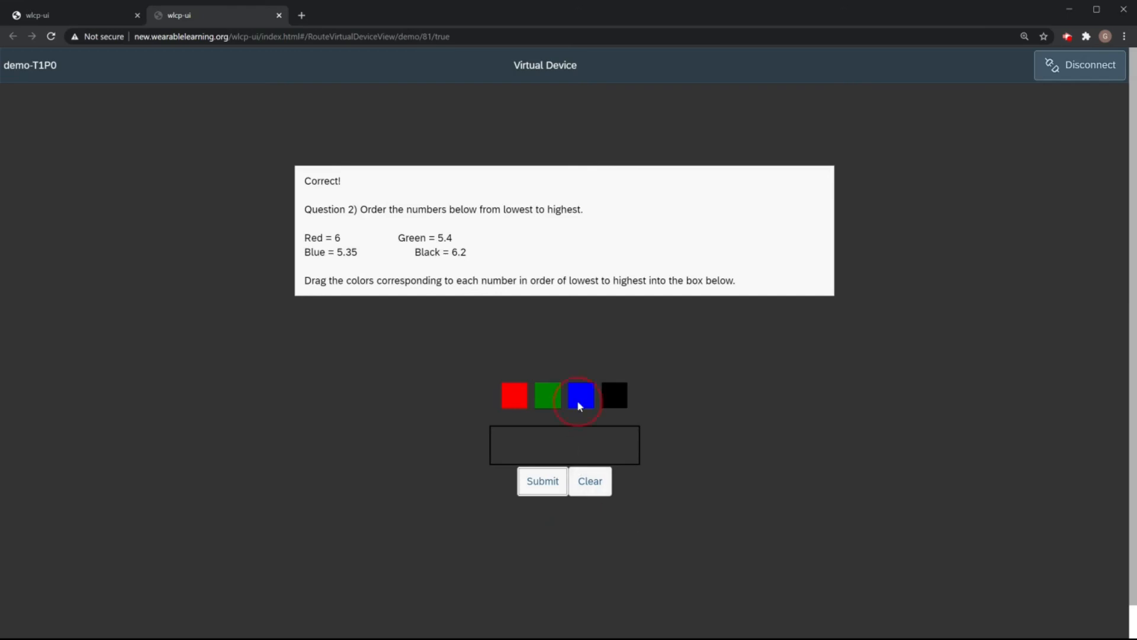
{"action": "left_click_drag", "start_coordinate": [579, 397], "coordinate": [561, 446]}
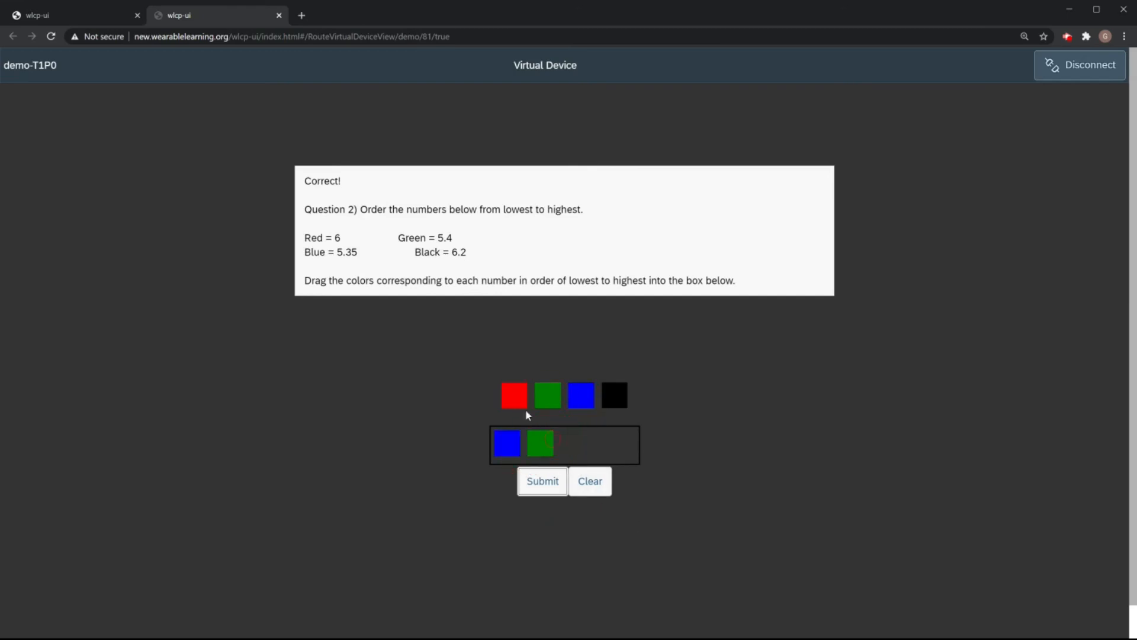
{"action": "left_click_drag", "start_coordinate": [514, 395], "coordinate": [597, 438]}
{"action": "left_click_drag", "start_coordinate": [614, 395], "coordinate": [615, 444]}
{"action": "left_click", "coordinate": [552, 479]}
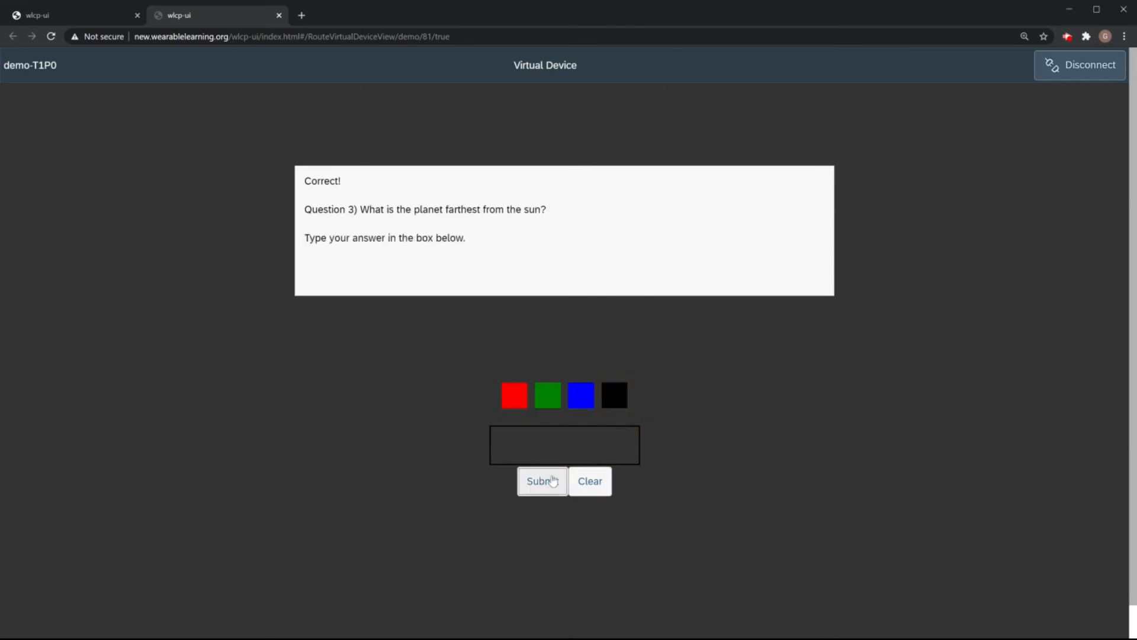